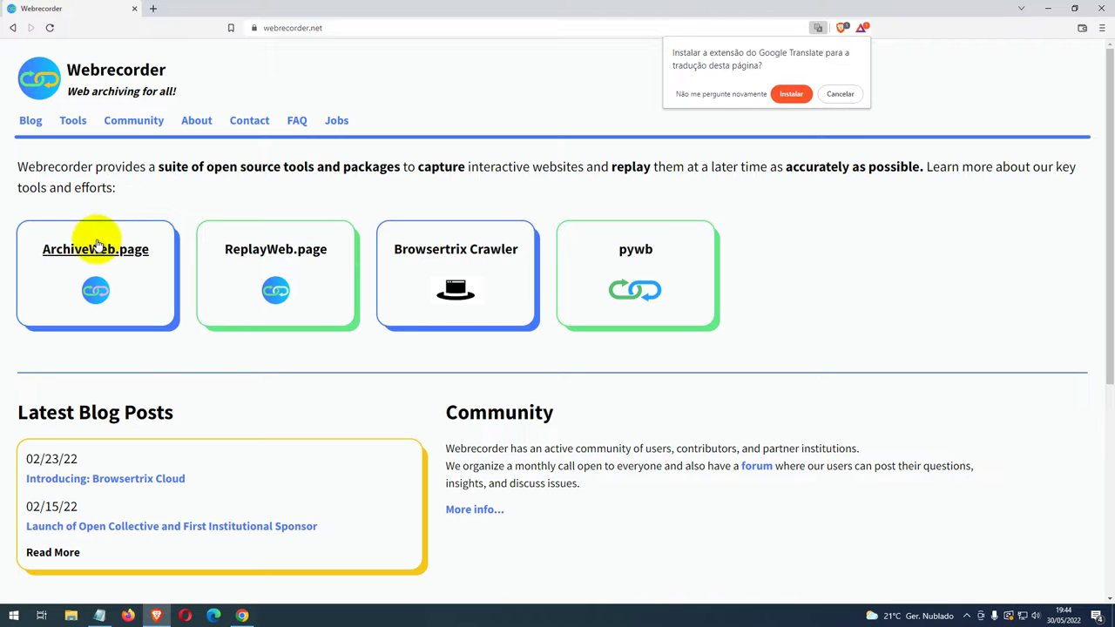
Install the Webrecorder ArchiveWeb.page extension from the Chrome Web Store, starting from the ArchiveWeb.page tool on the Webrecorder site.
{"action": "left_click", "coordinate": [96, 251]}
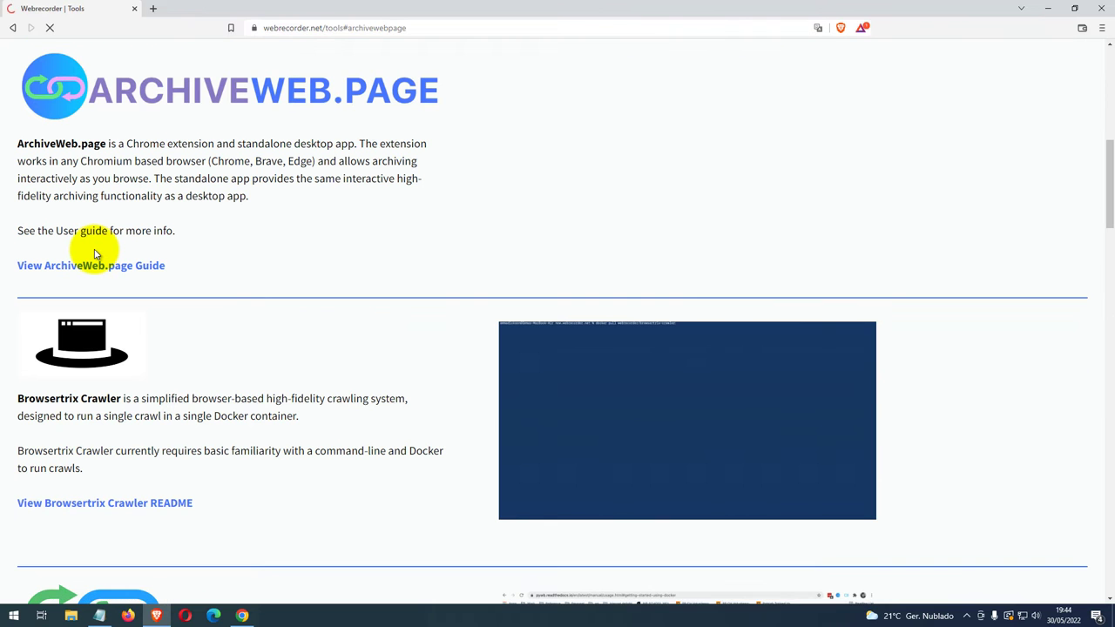
{"action": "left_click", "coordinate": [180, 109]}
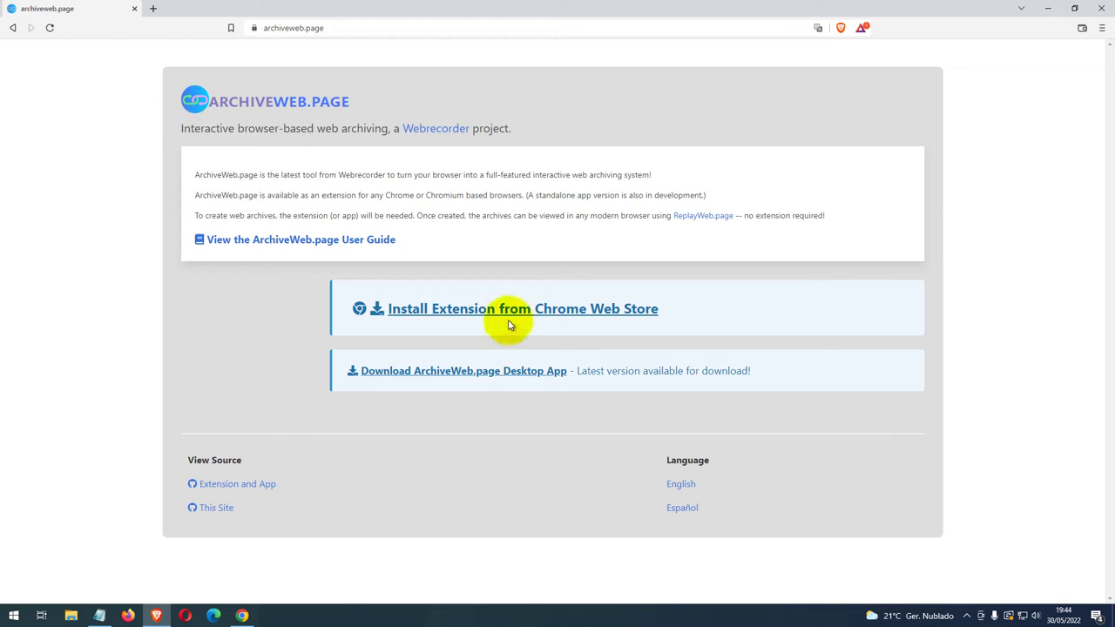
{"action": "left_click", "coordinate": [513, 312]}
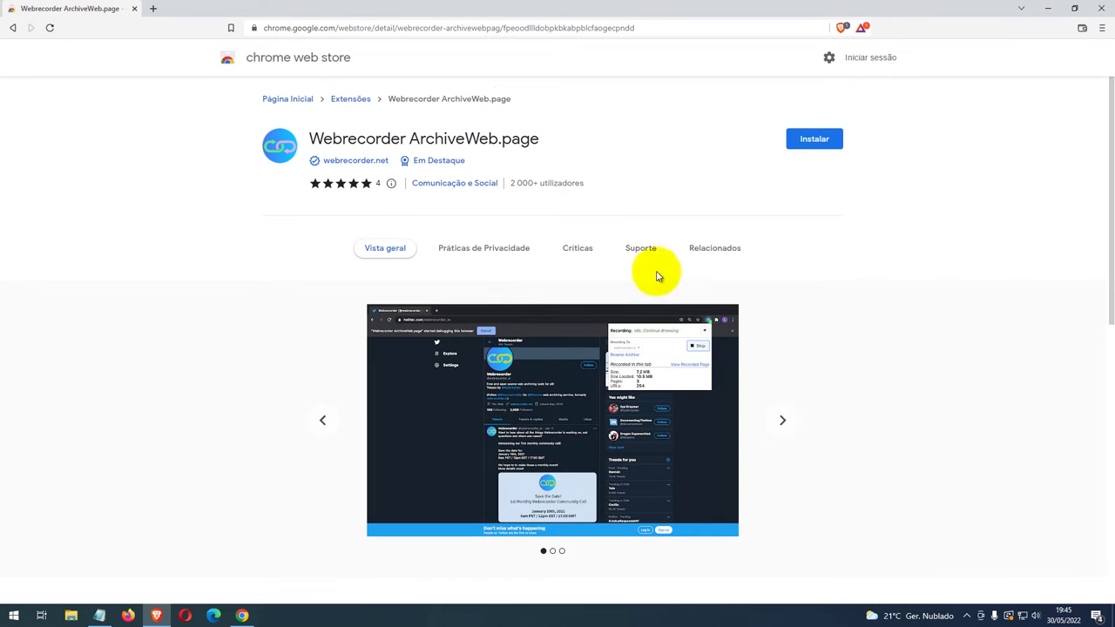
{"action": "left_click", "coordinate": [814, 142]}
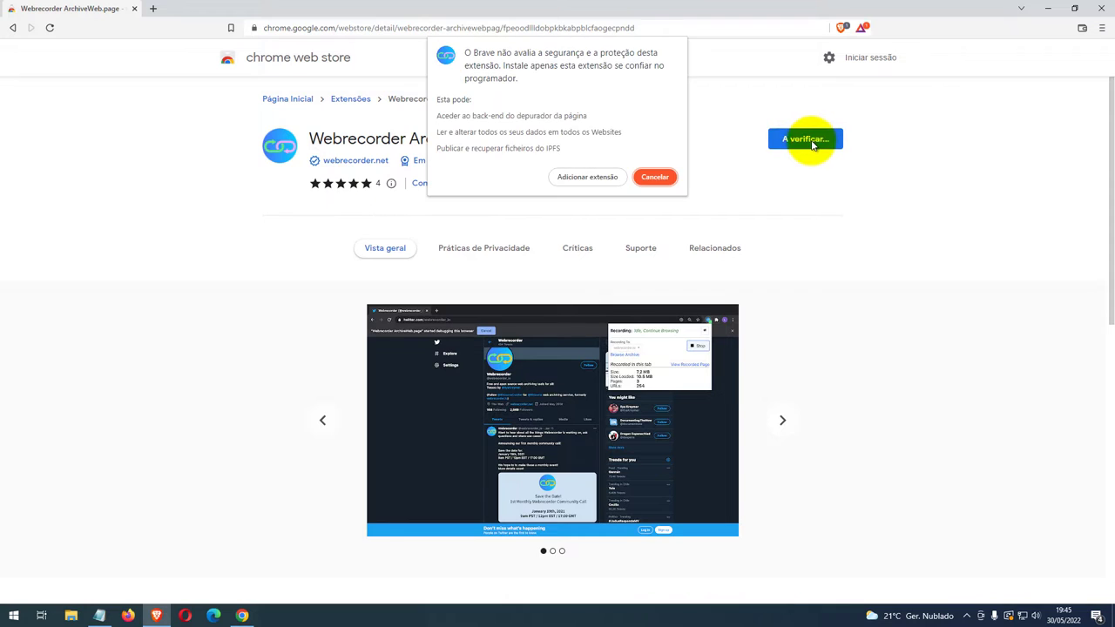
{"action": "left_click", "coordinate": [589, 178]}
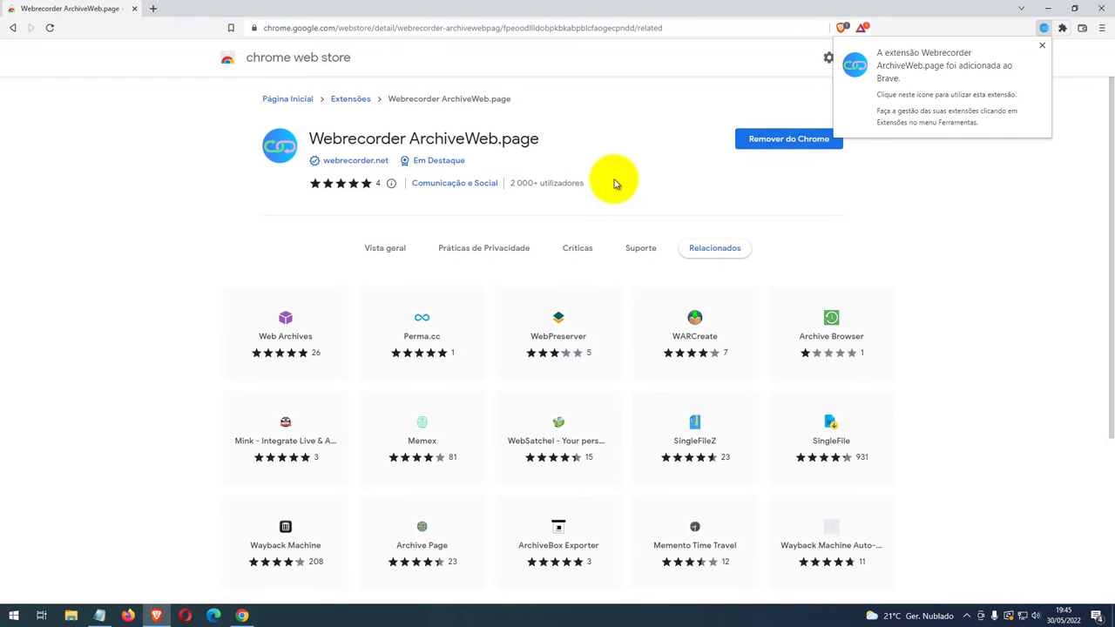
Pin the Webrecorder ArchiveWeb.page extension to the browser and open its archive home page.
{"action": "left_click", "coordinate": [1009, 69]}
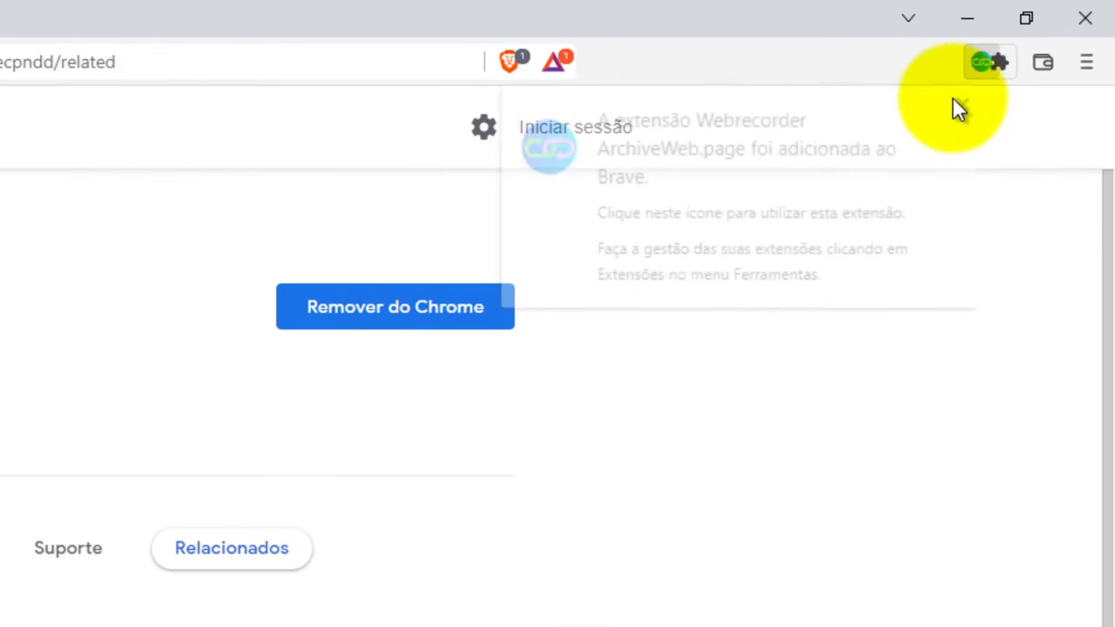
{"action": "left_click", "coordinate": [1001, 61]}
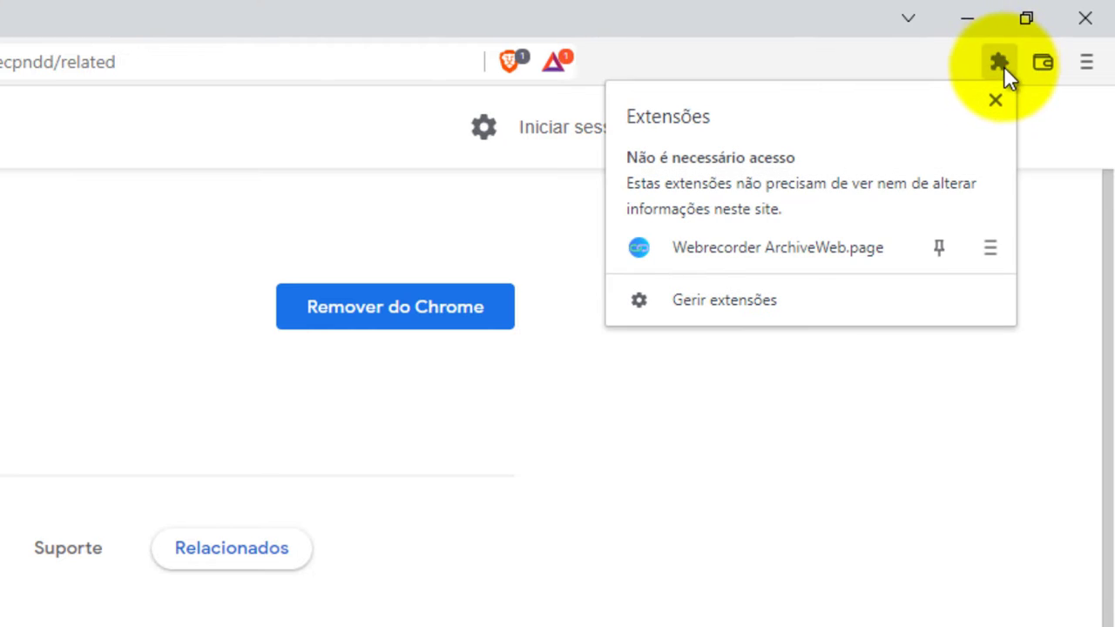
{"action": "left_click", "coordinate": [941, 243]}
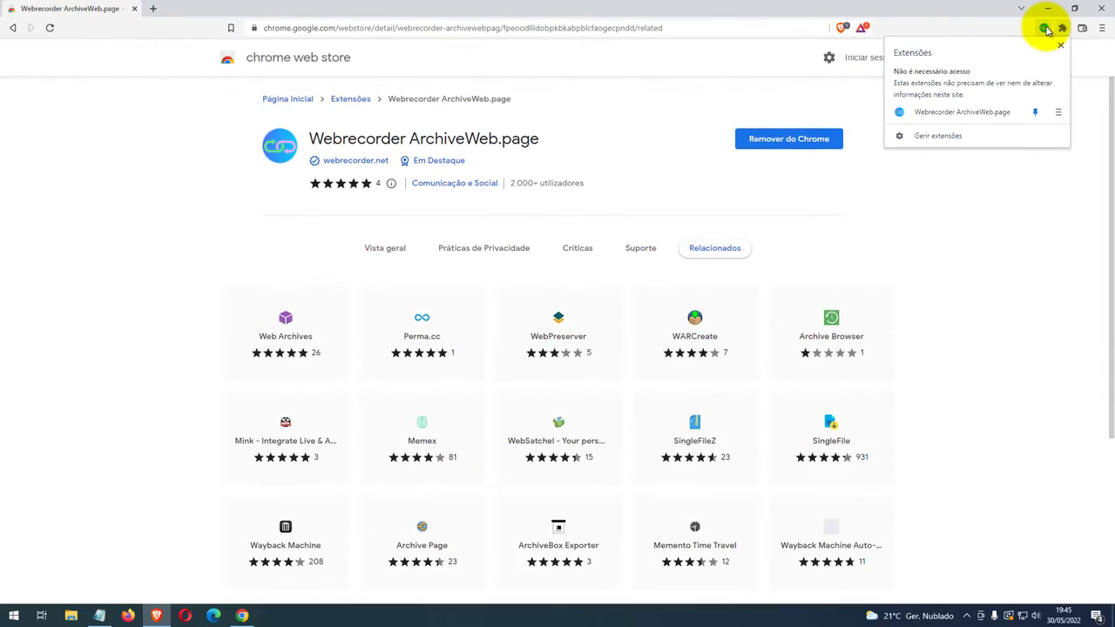
{"action": "left_click", "coordinate": [1045, 29]}
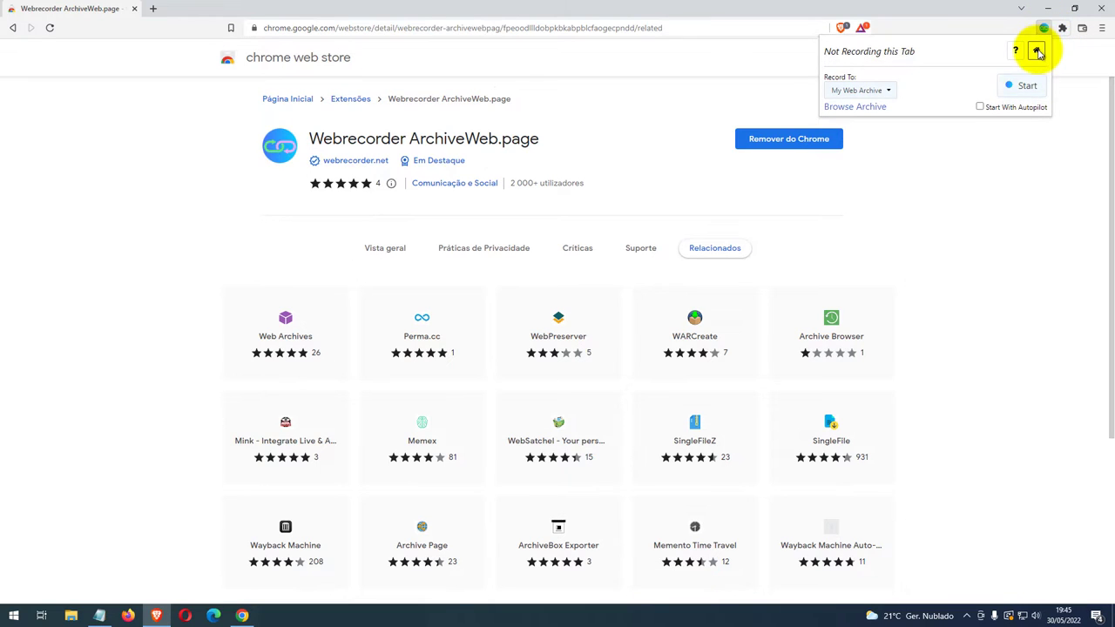
{"action": "left_click", "coordinate": [1036, 48]}
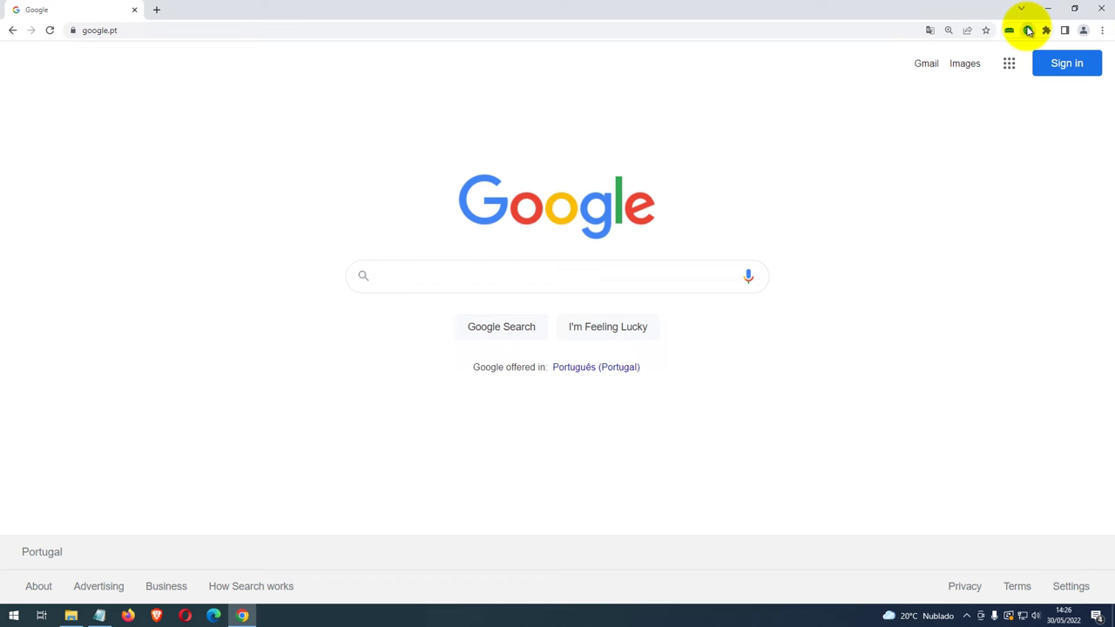
Create a new web archive titled "demo1-gravar uma página" from the ArchiveWeb.page extension's home page.
{"action": "left_click", "coordinate": [1028, 32]}
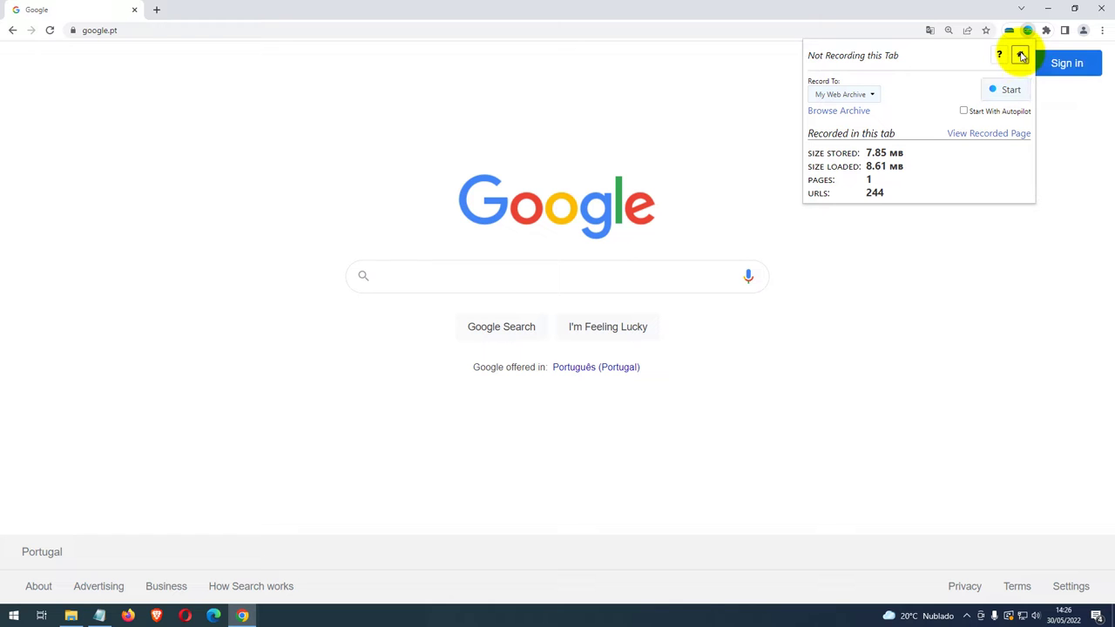
{"action": "left_click", "coordinate": [1021, 56]}
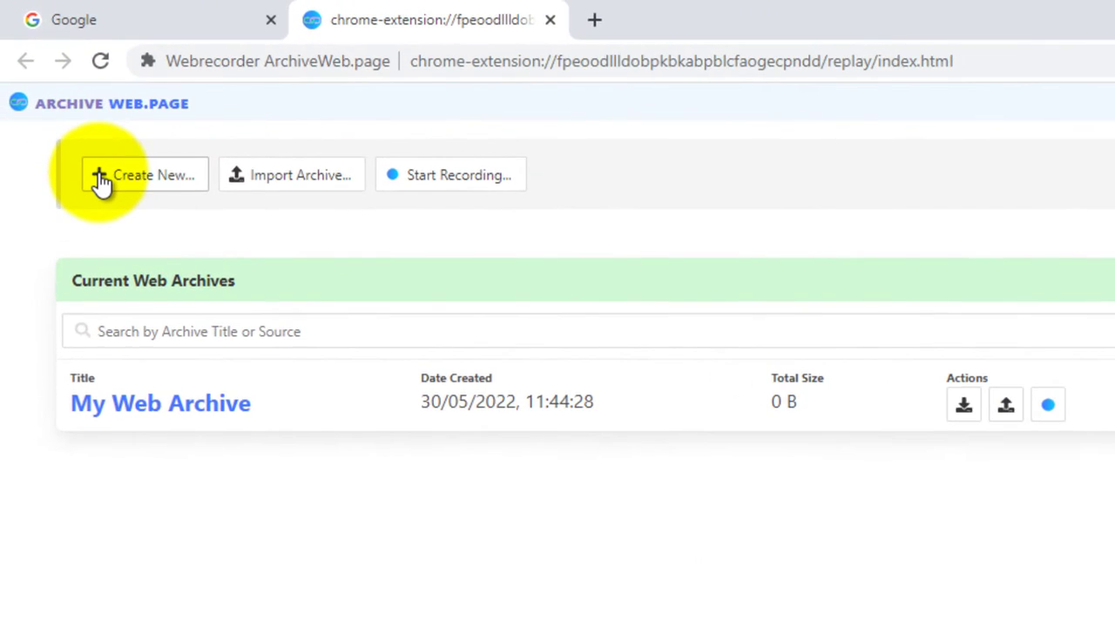
{"action": "left_click", "coordinate": [98, 172]}
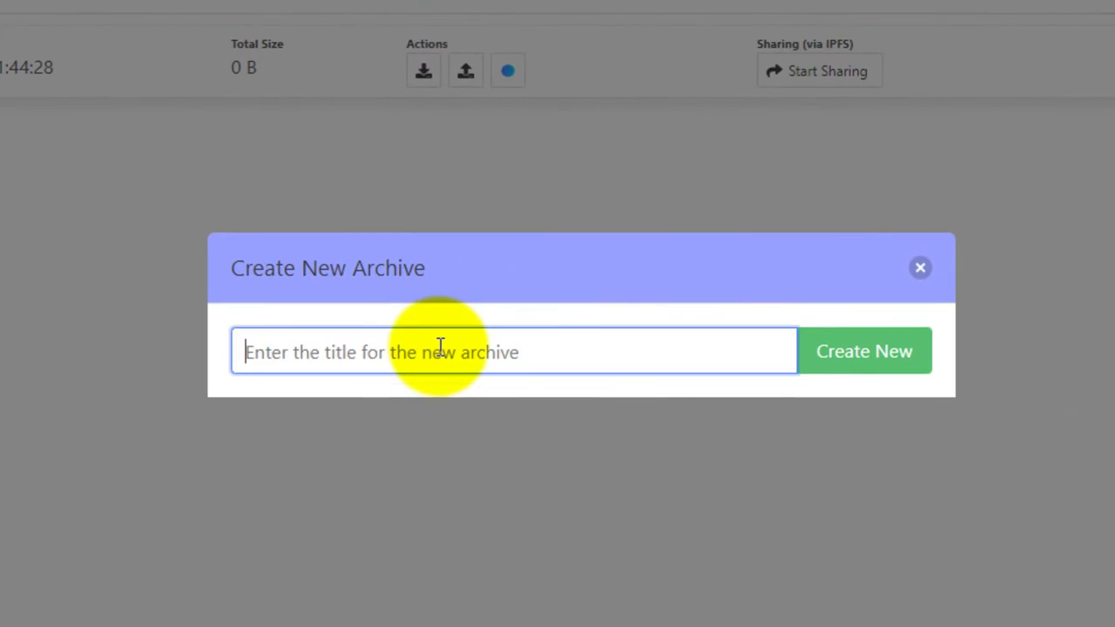
{"action": "left_click", "coordinate": [440, 349]}
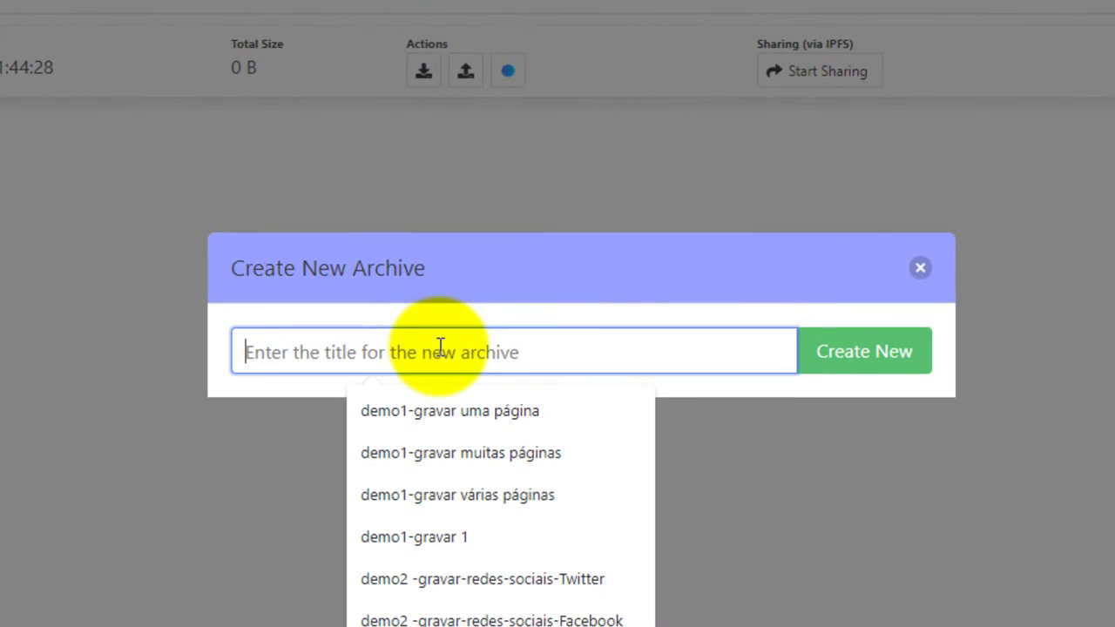
{"action": "left_click", "coordinate": [438, 405]}
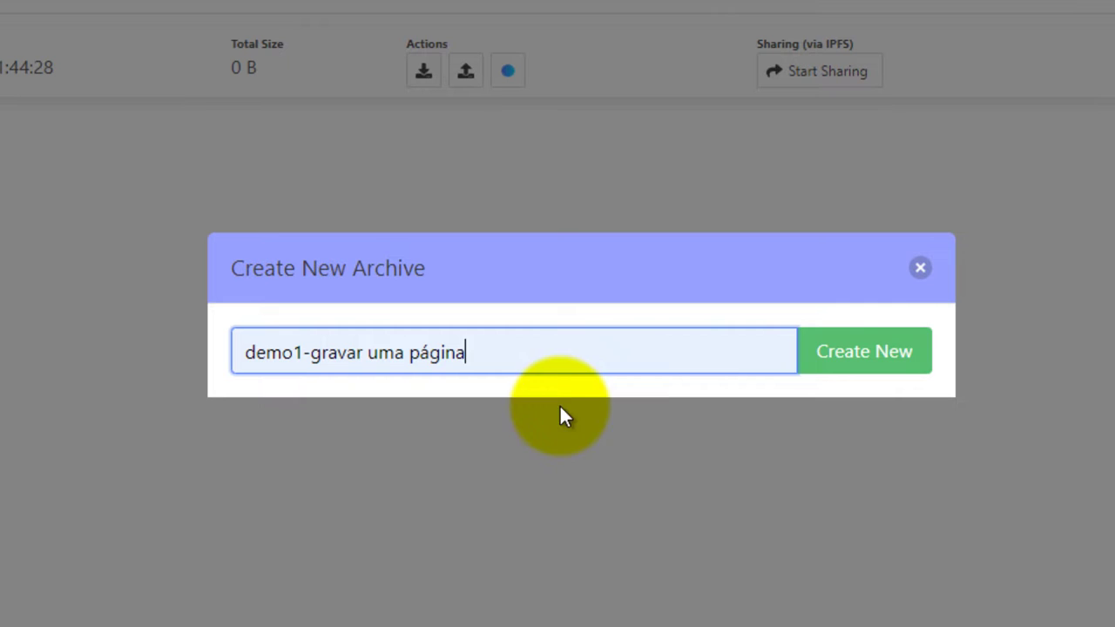
{"action": "left_click", "coordinate": [852, 356]}
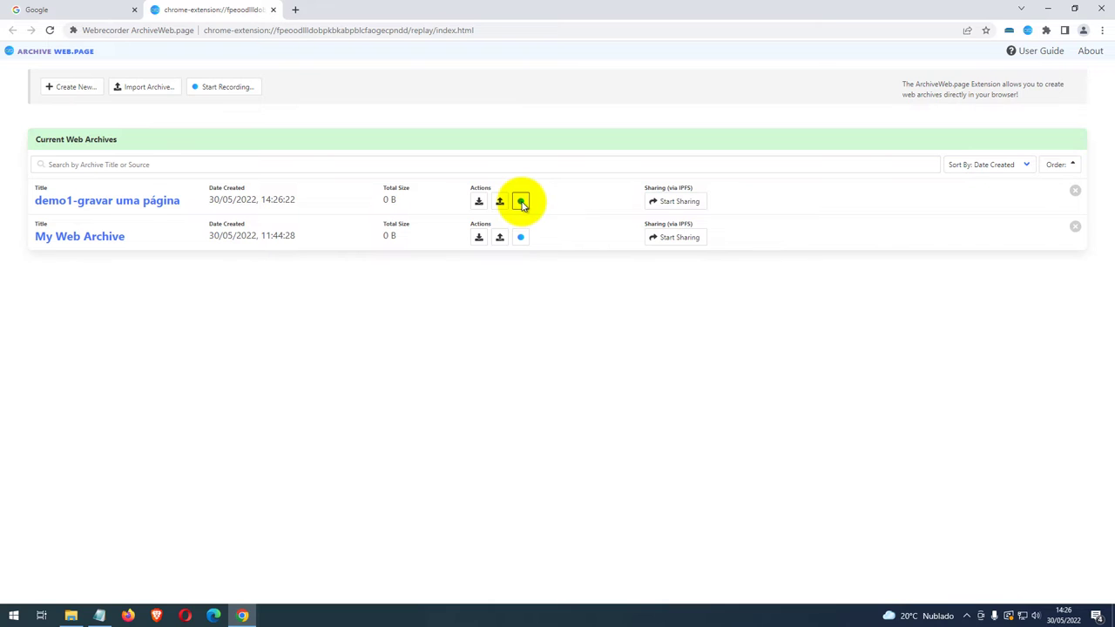
{"action": "left_click", "coordinate": [521, 202]}
{"action": "left_click_drag", "start_coordinate": [460, 362], "coordinate": [368, 366]}
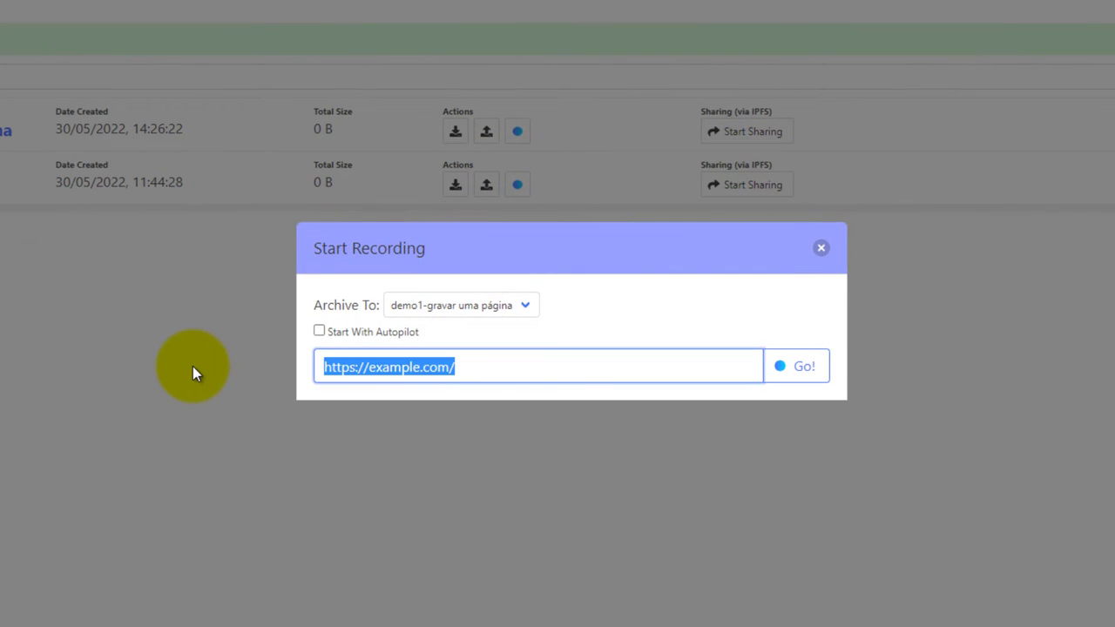
{"action": "type", "text": "https://www.estgv.ipv.pt/"}
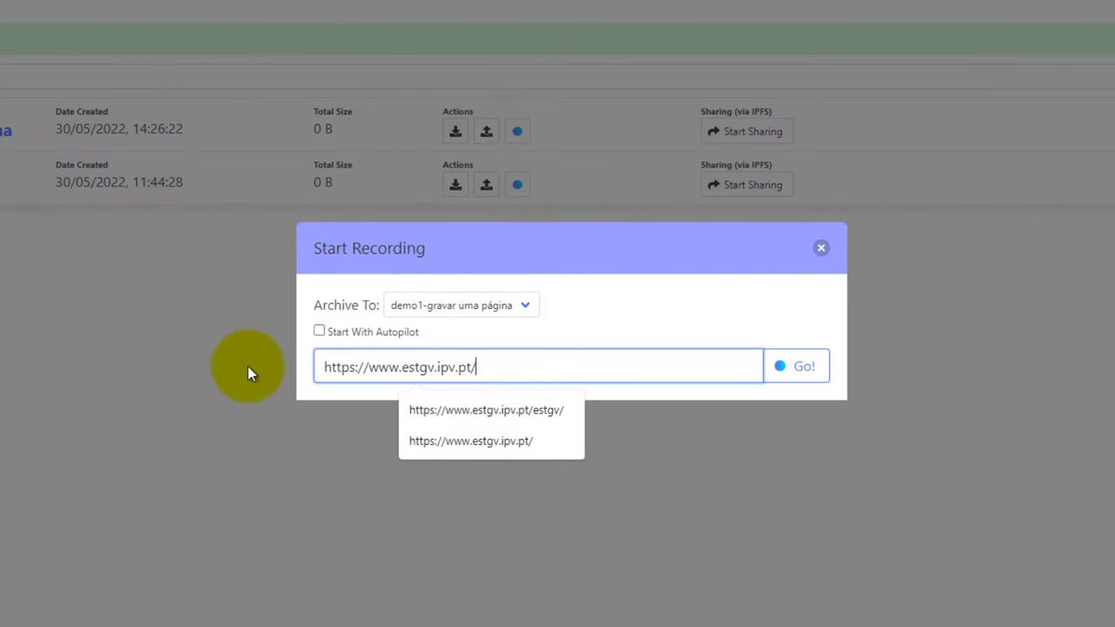
{"action": "left_click", "coordinate": [793, 379]}
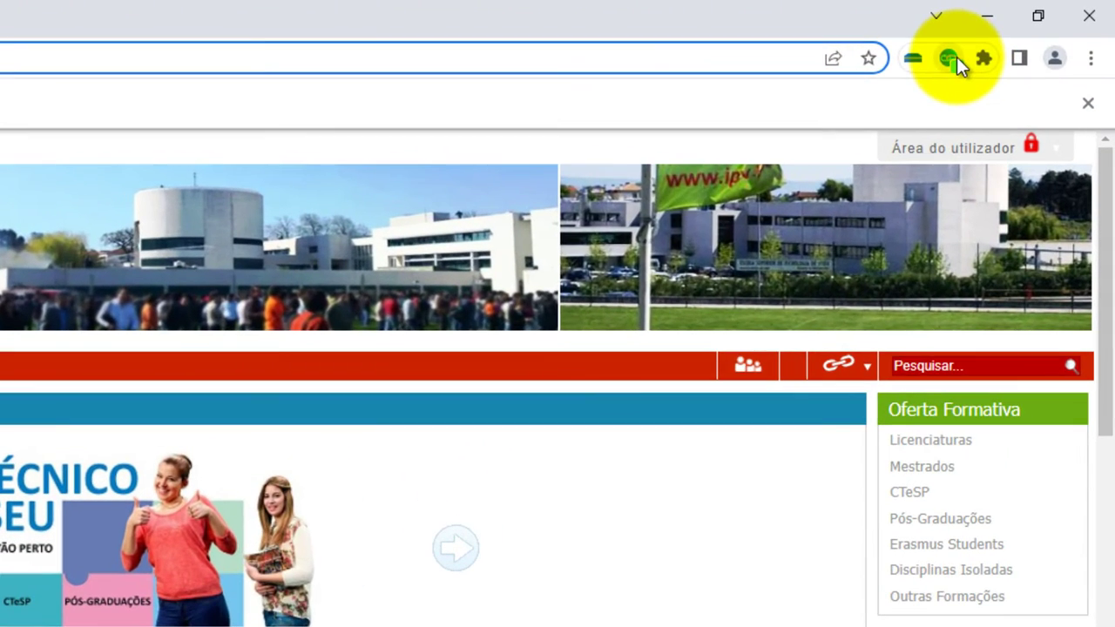
Check the recorded size, page and URL statistics of the ESTGV tab, and stop the recording.
{"action": "left_click", "coordinate": [1030, 31]}
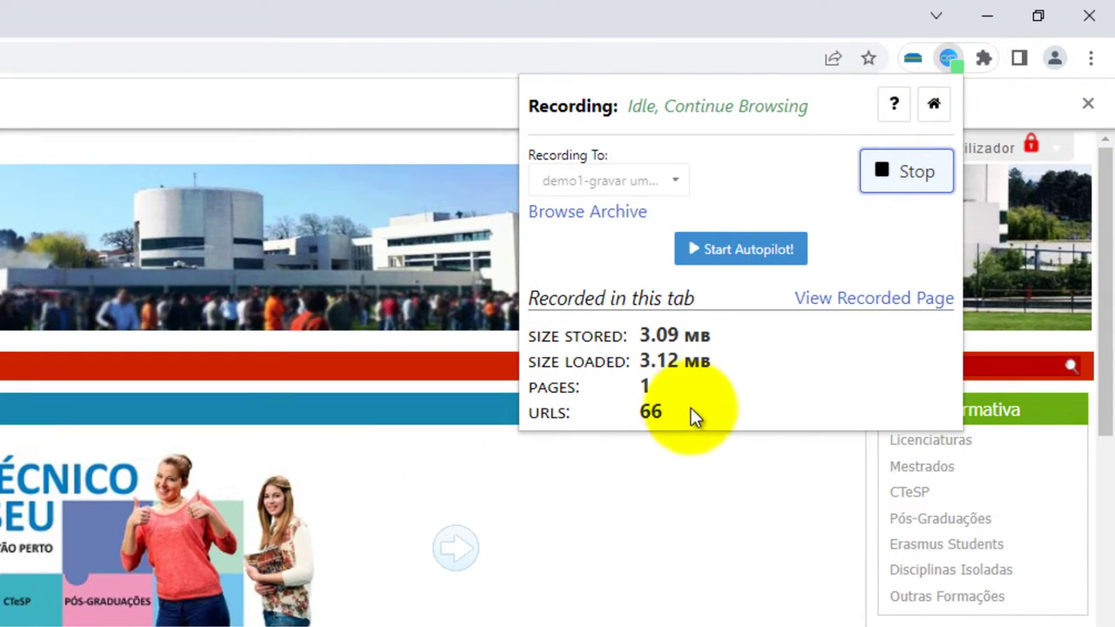
{"action": "left_click_drag", "start_coordinate": [665, 418], "coordinate": [514, 335]}
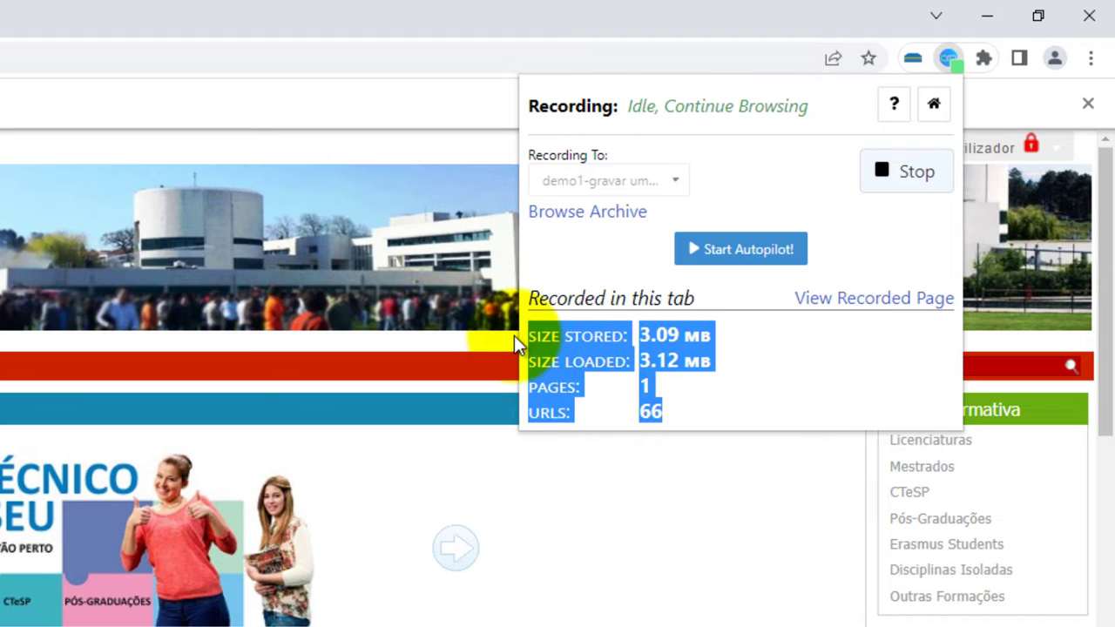
{"action": "left_click", "coordinate": [888, 172]}
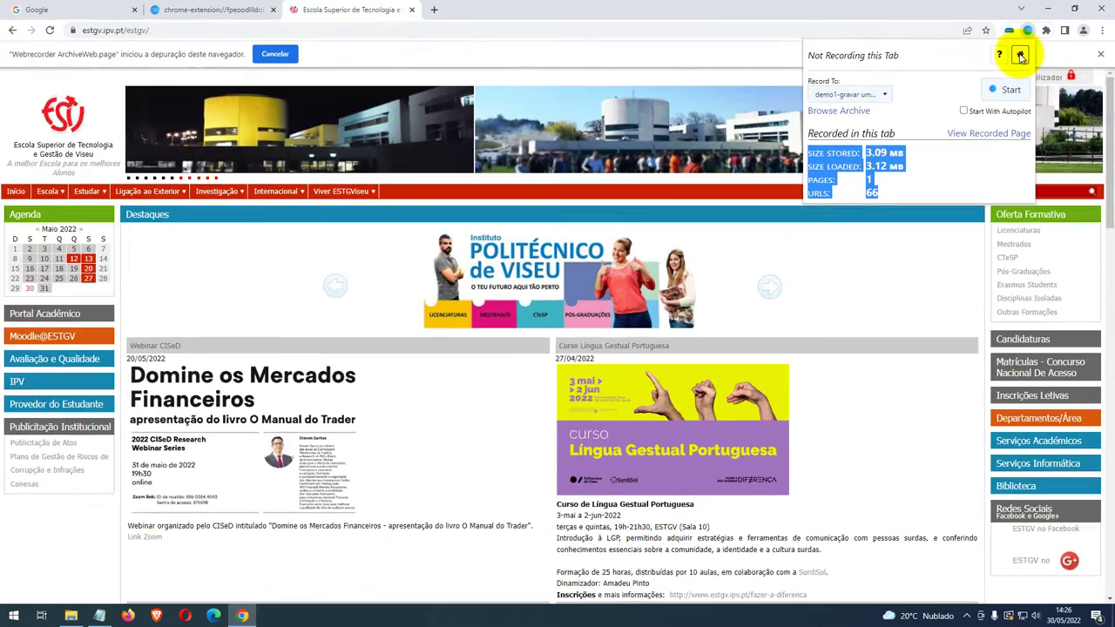
Open the recorded ESTGV page from the "demo1-gravar uma página" archive and look through its content.
{"action": "left_click", "coordinate": [933, 103]}
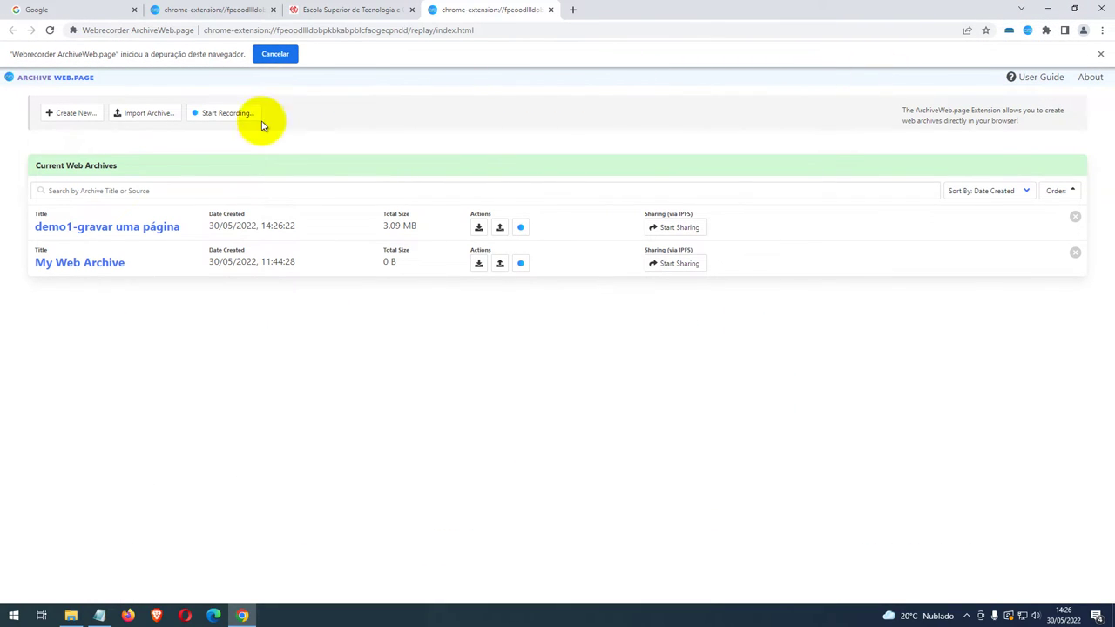
{"action": "left_click", "coordinate": [115, 228]}
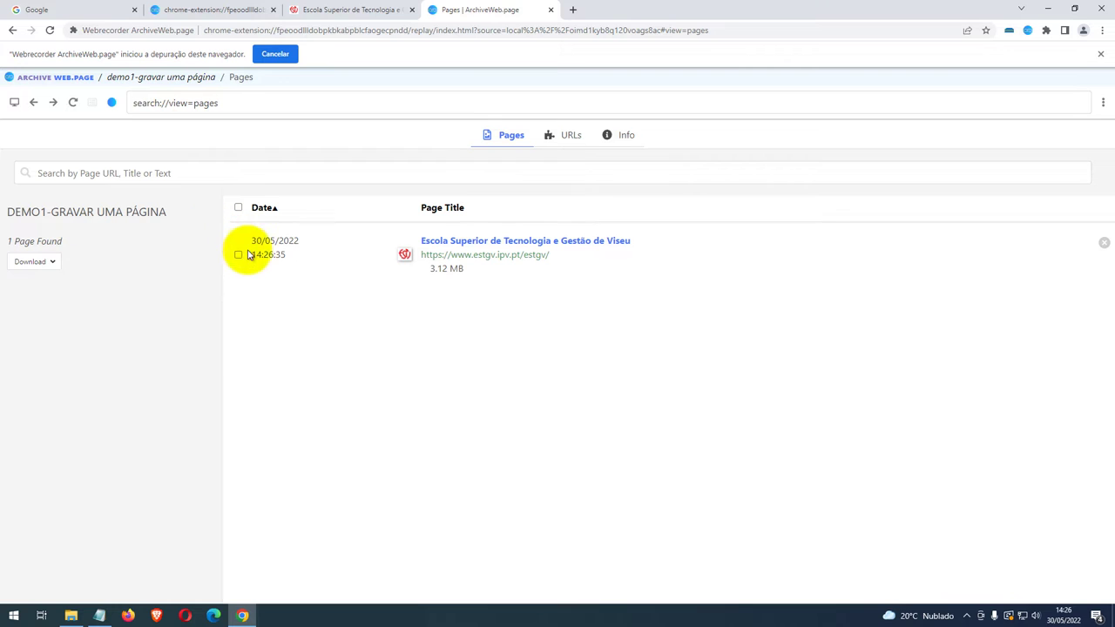
{"action": "left_click", "coordinate": [452, 258]}
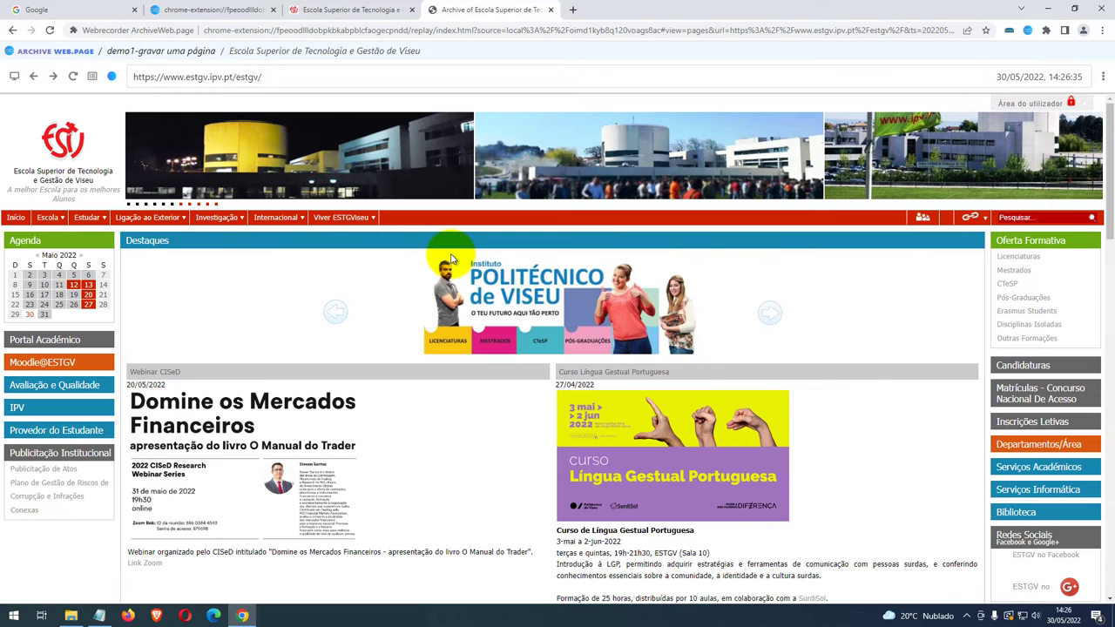
{"action": "scroll", "coordinate": [461, 398], "scroll_direction": "down", "scroll_amount": 3}
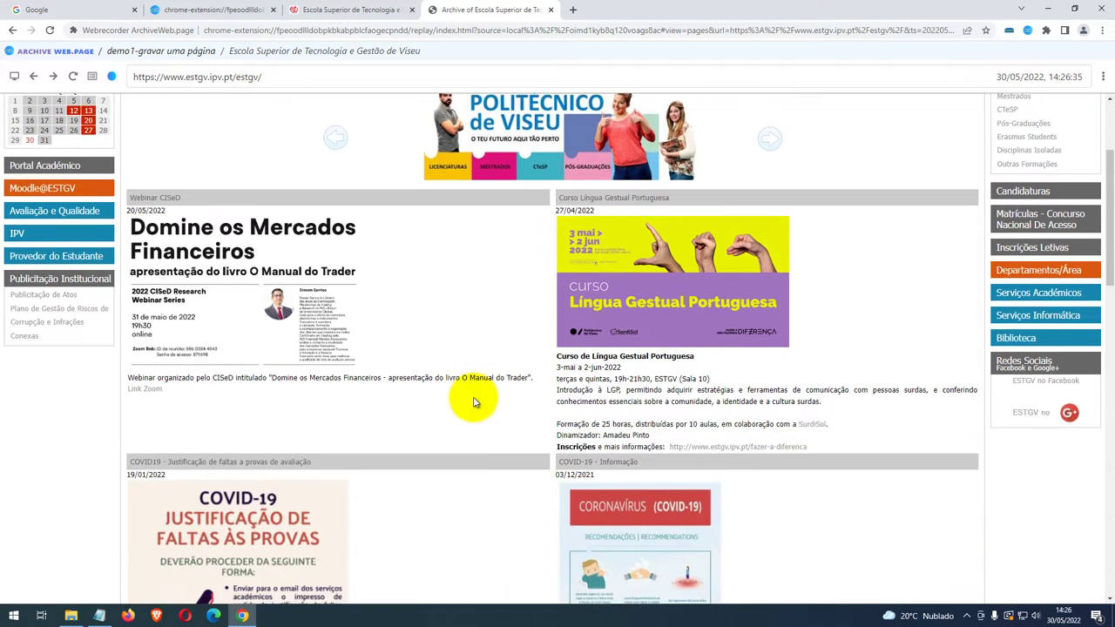
{"action": "scroll", "coordinate": [473, 427], "scroll_direction": "up", "scroll_amount": 3}
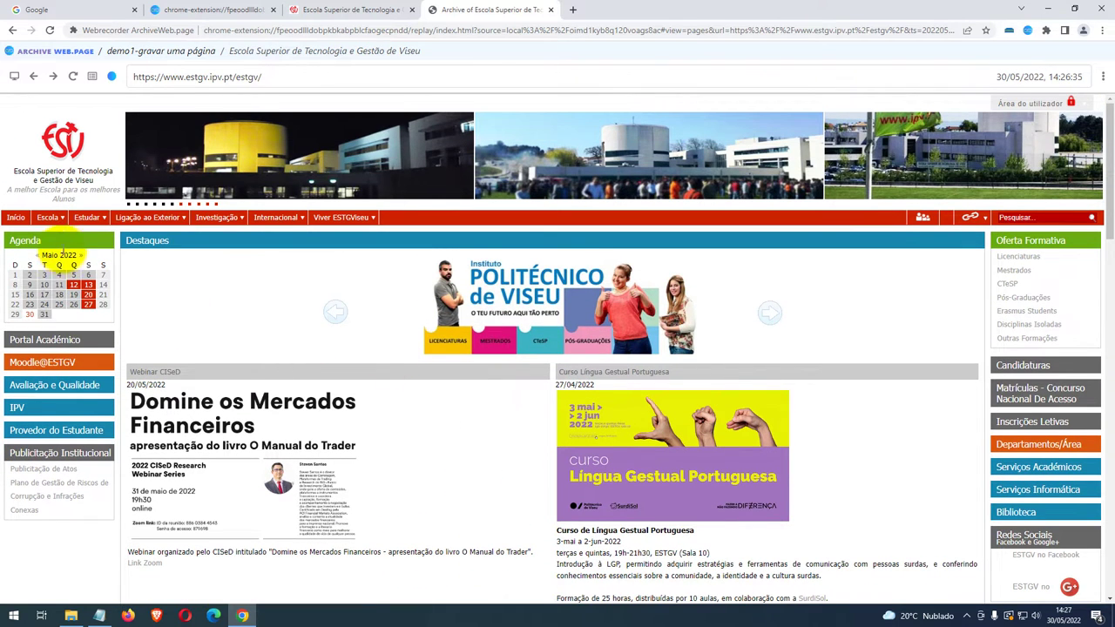
Try to open a subpage of Escola > Apresentação within the archived site, and return to the archived home page.
{"action": "mouse_move", "coordinate": [48, 217]}
{"action": "mouse_move", "coordinate": [79, 233]}
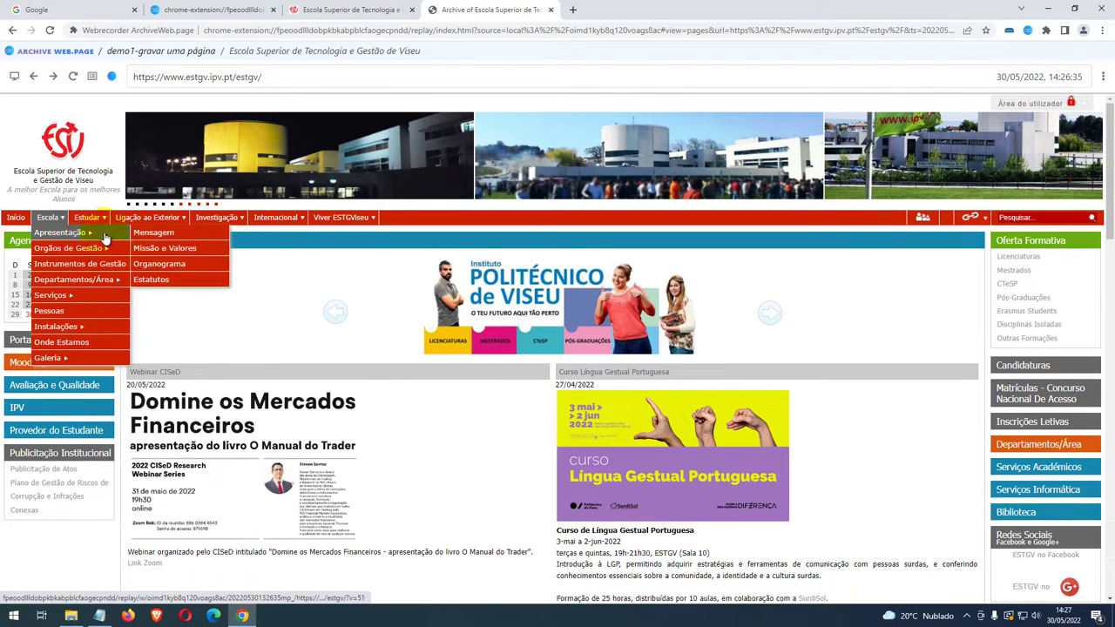
{"action": "left_click", "coordinate": [161, 240]}
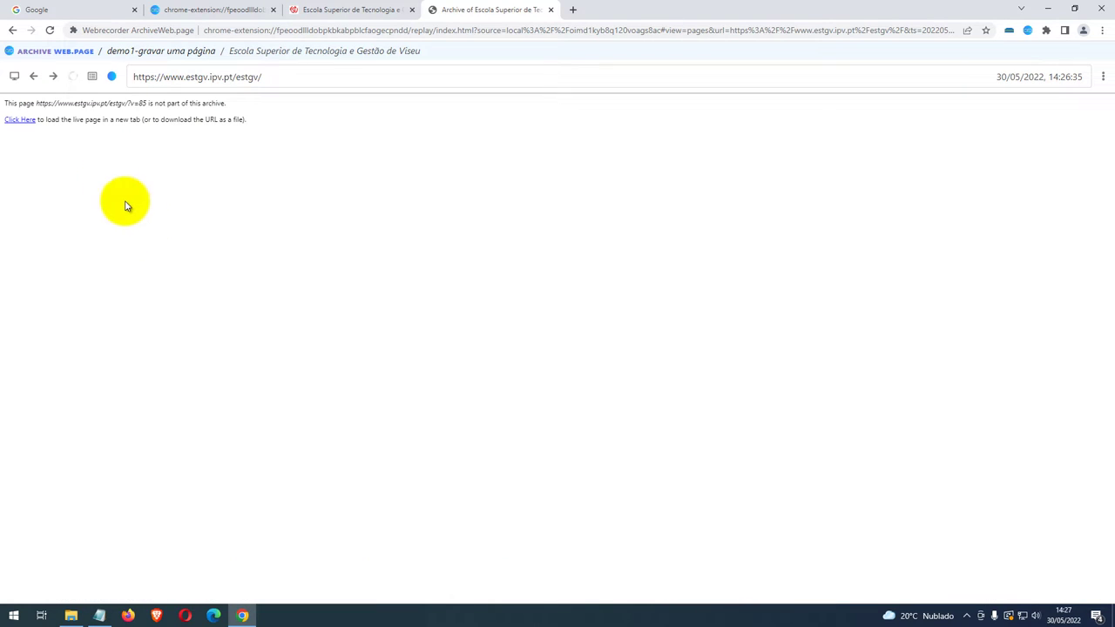
{"action": "left_click", "coordinate": [33, 76]}
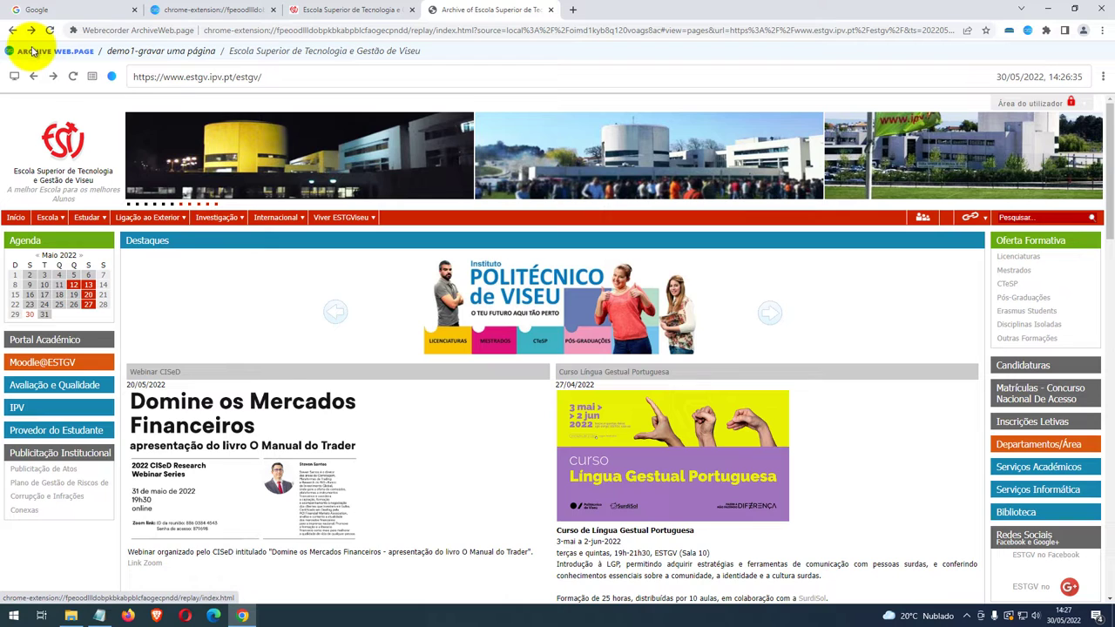
Download the whole "demo1-gravar uma página" archive as WACZ, saving it as demo1-gravar-uma-página in the MeuArquivoWeb folder.
{"action": "left_click", "coordinate": [32, 53]}
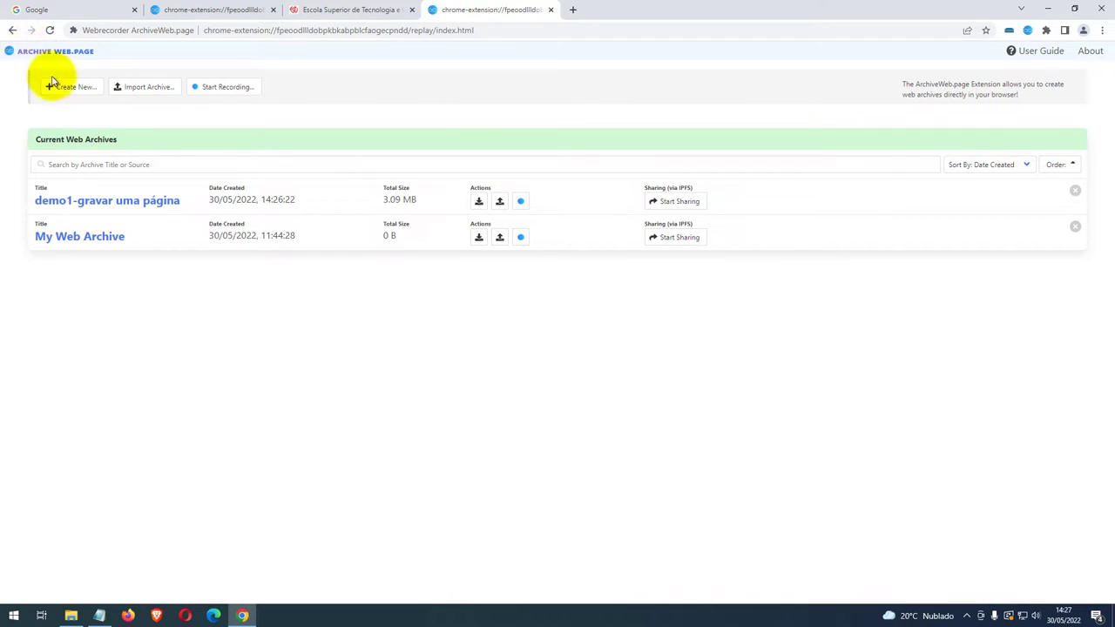
{"action": "left_click", "coordinate": [68, 203]}
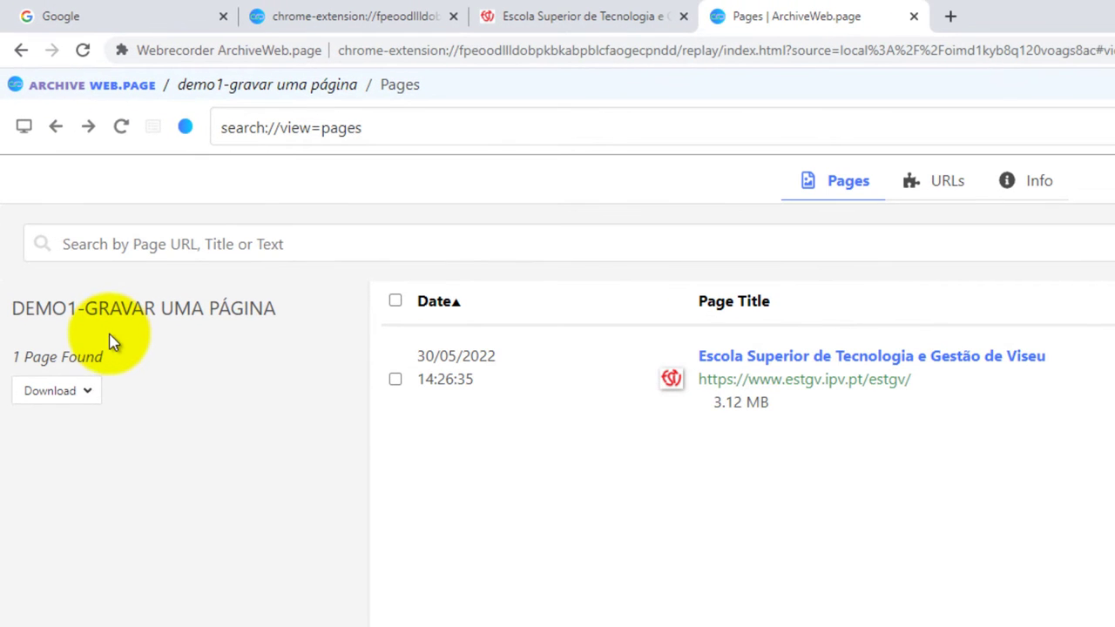
{"action": "left_click", "coordinate": [88, 394]}
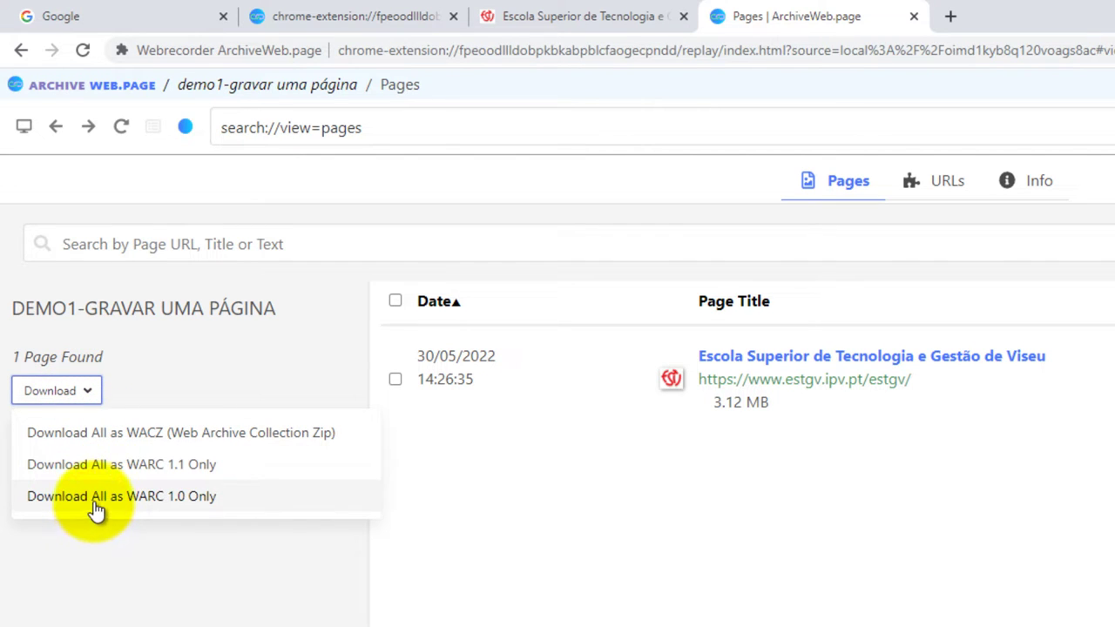
{"action": "left_click", "coordinate": [101, 433]}
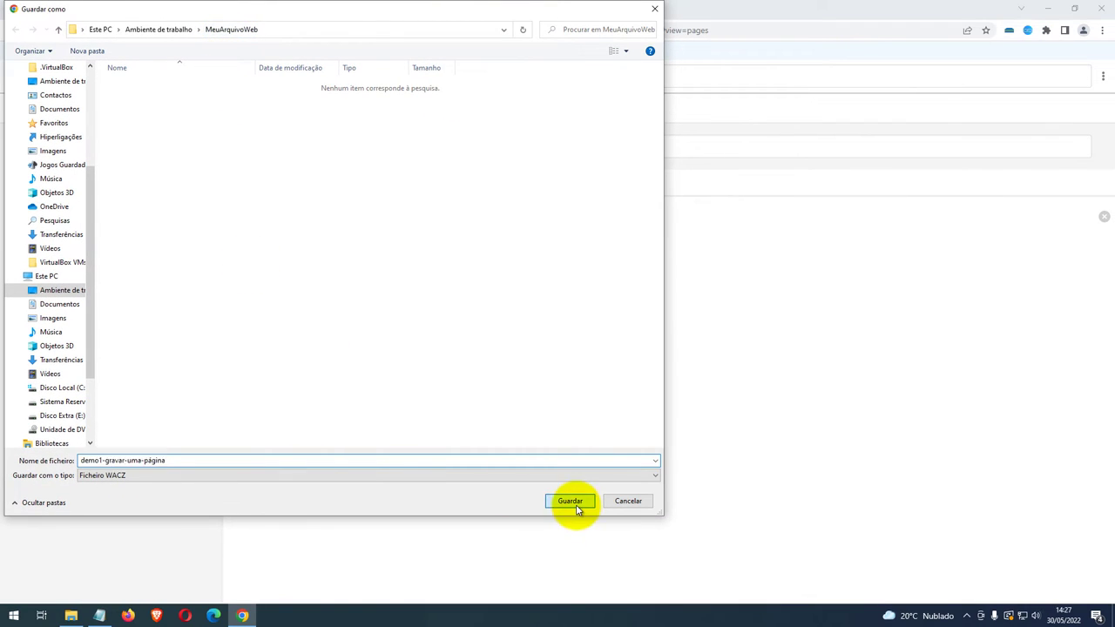
{"action": "left_click", "coordinate": [571, 502]}
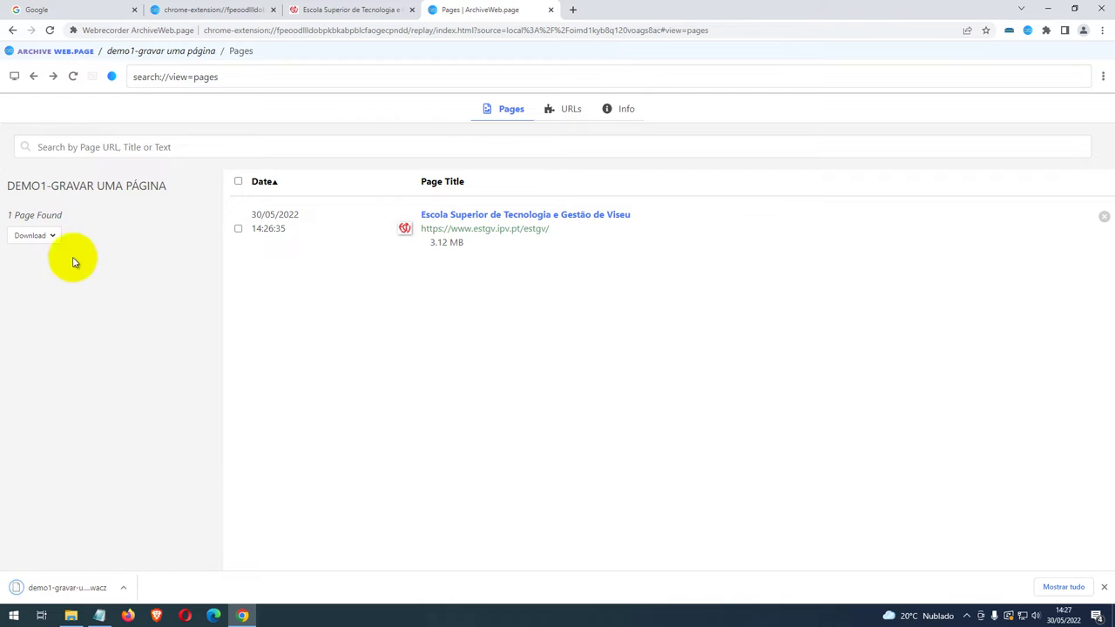
Download the whole "demo1-gravar uma página" archive as WARC 1.1, saving it as demo1-gravar-uma-página in the MeuArquivoWeb folder.
{"action": "left_click", "coordinate": [52, 240]}
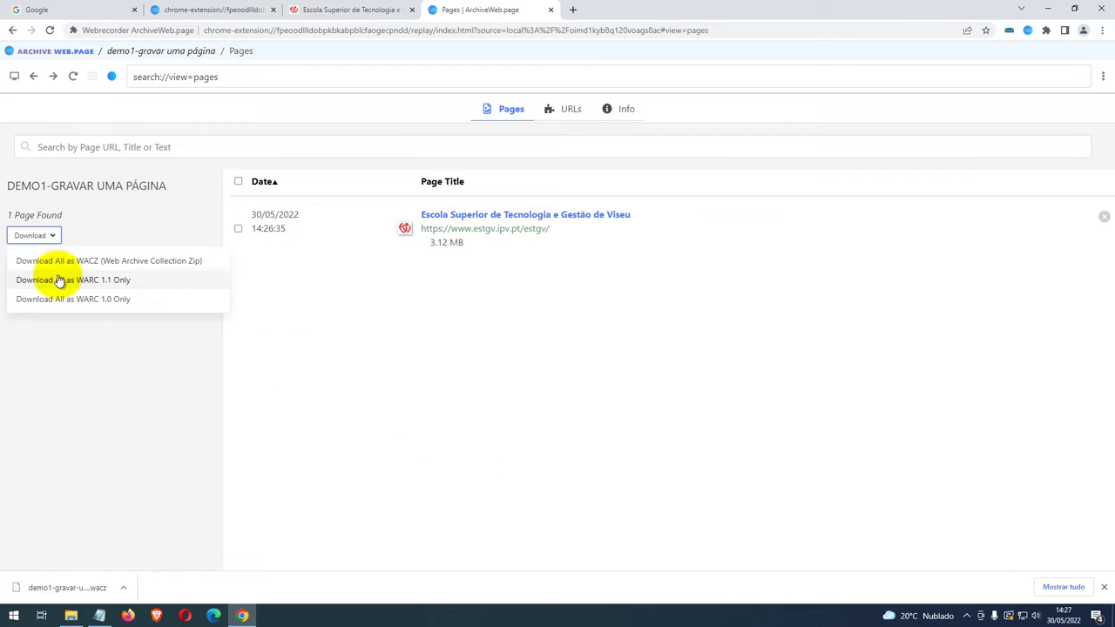
{"action": "left_click", "coordinate": [59, 281]}
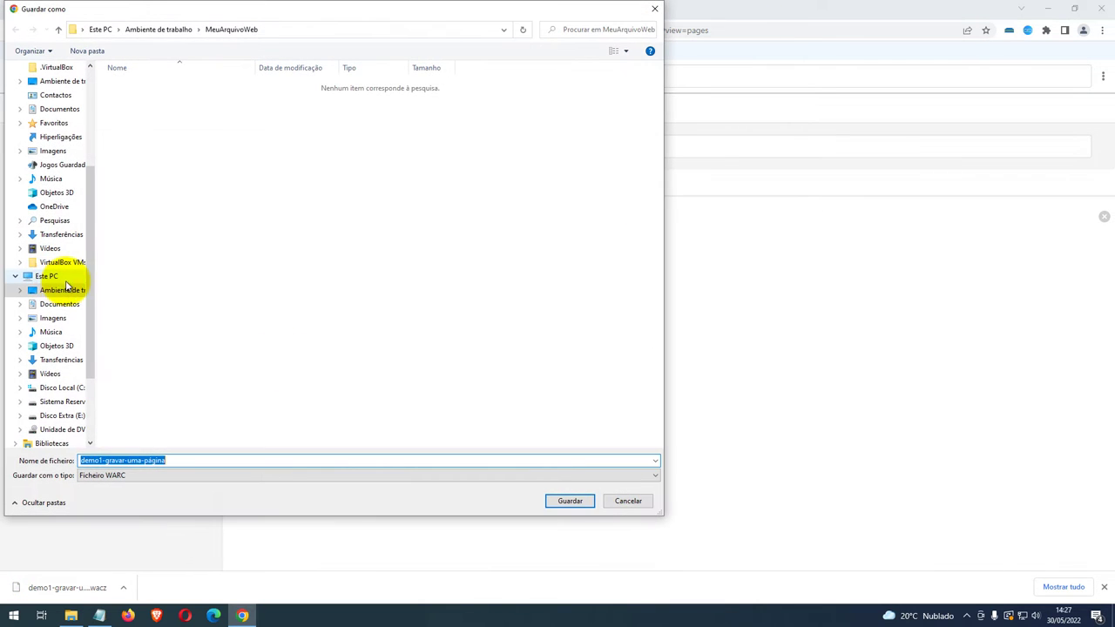
{"action": "left_click", "coordinate": [571, 501]}
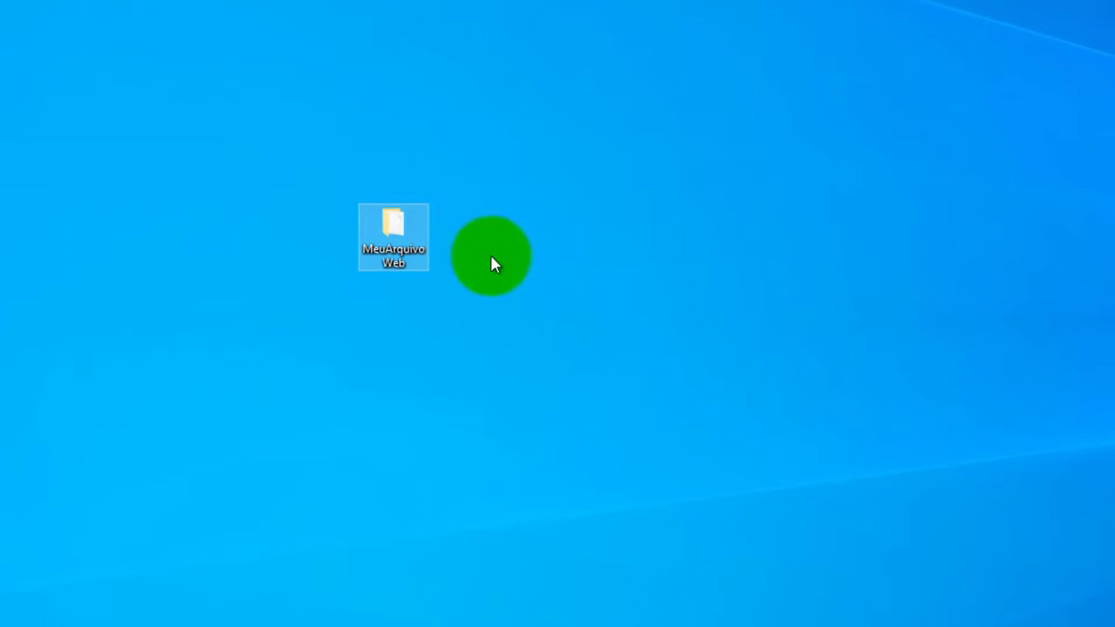
Open the MeuArquivoWeb folder on the desktop to check the downloaded archive files.
{"action": "left_click", "coordinate": [401, 237]}
{"action": "double_click", "coordinate": [400, 237]}
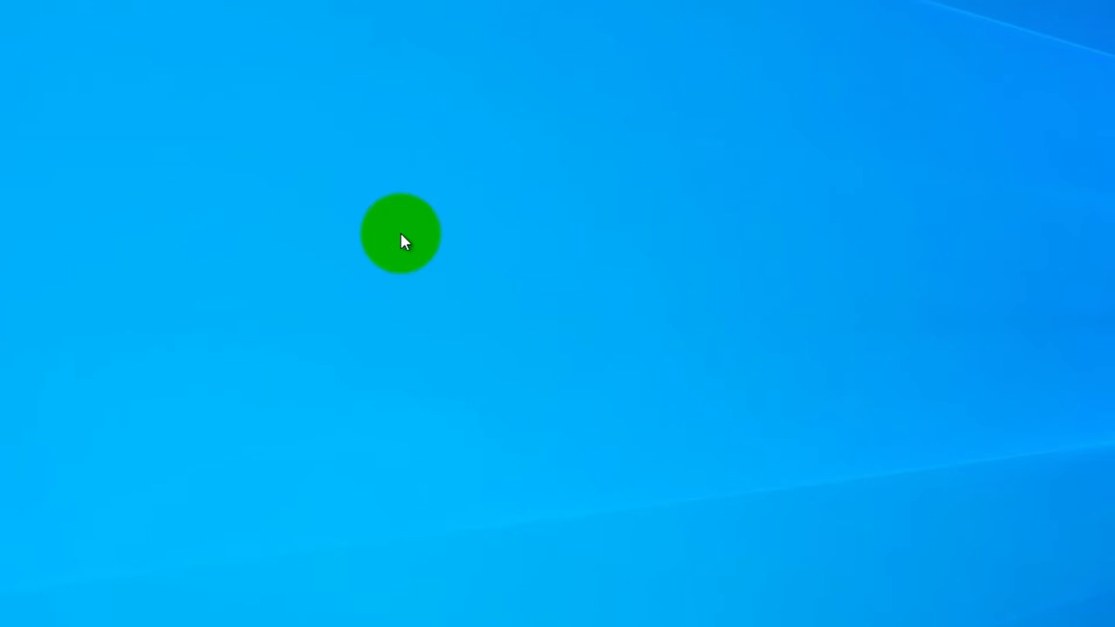
{"action": "left_click_drag", "start_coordinate": [512, 289], "coordinate": [562, 356]}
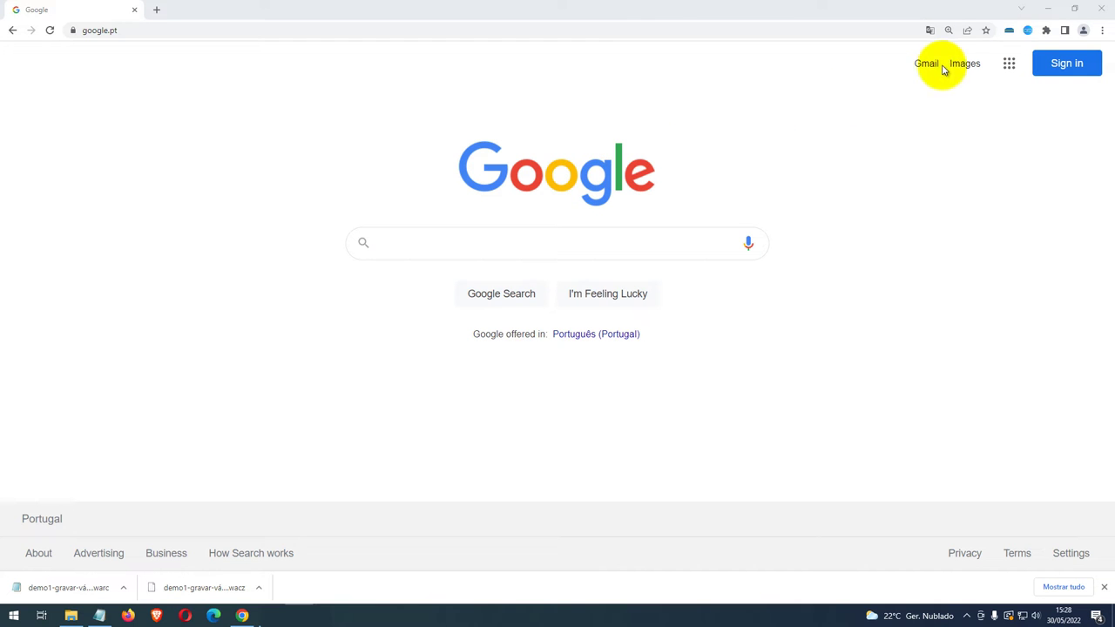
Open the ArchiveWeb.page archive list and create a new archive titled "demo1-gravar várias páginas".
{"action": "left_click", "coordinate": [1029, 31]}
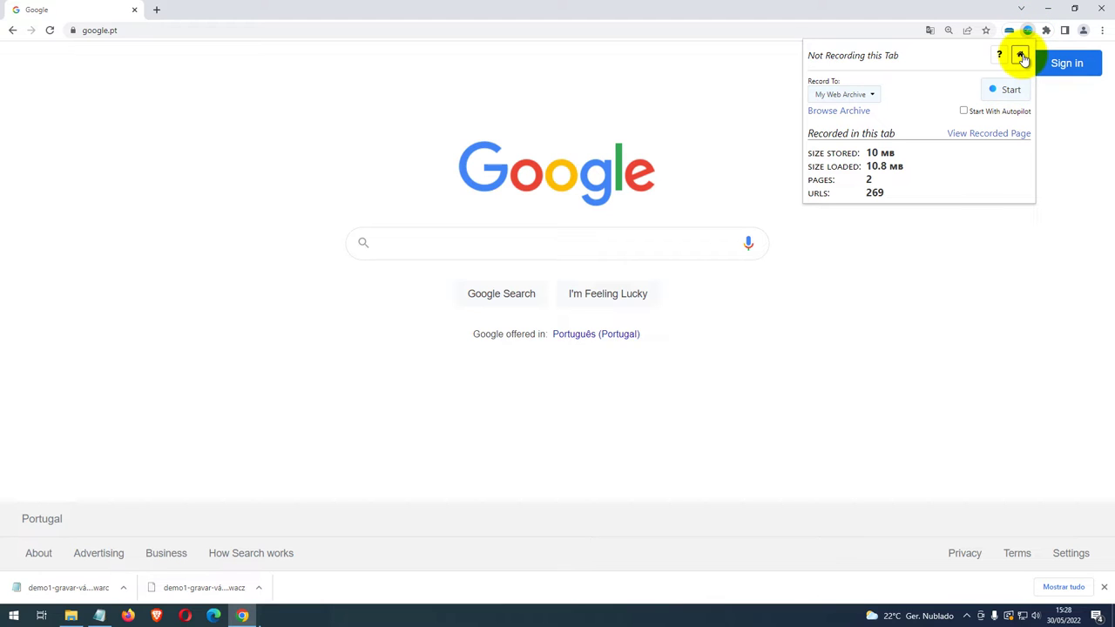
{"action": "left_click", "coordinate": [1021, 55]}
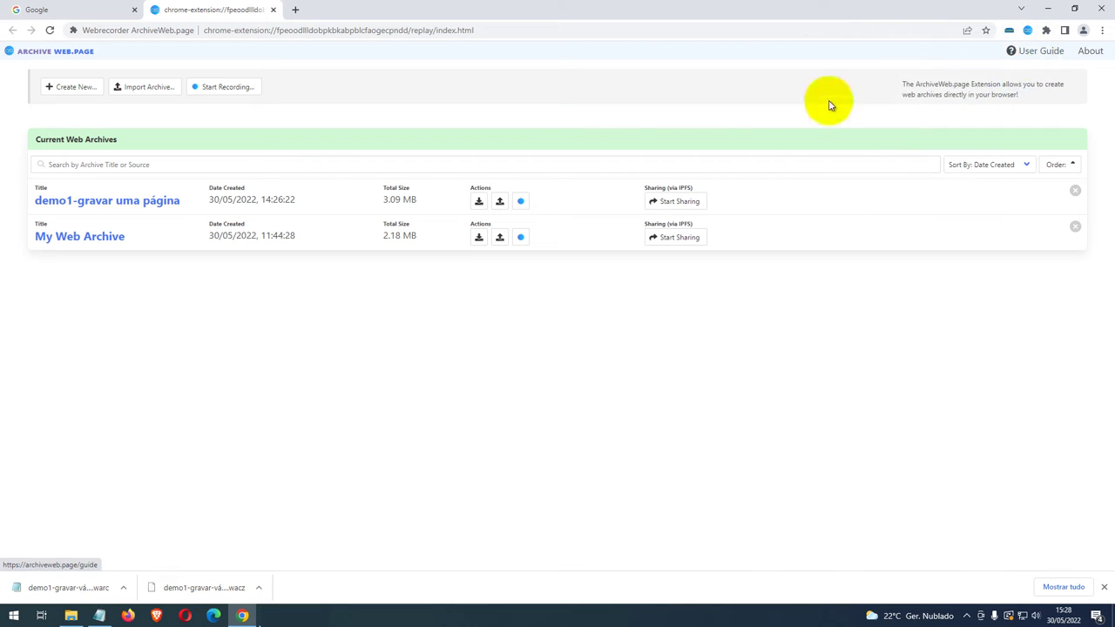
{"action": "left_click", "coordinate": [72, 88]}
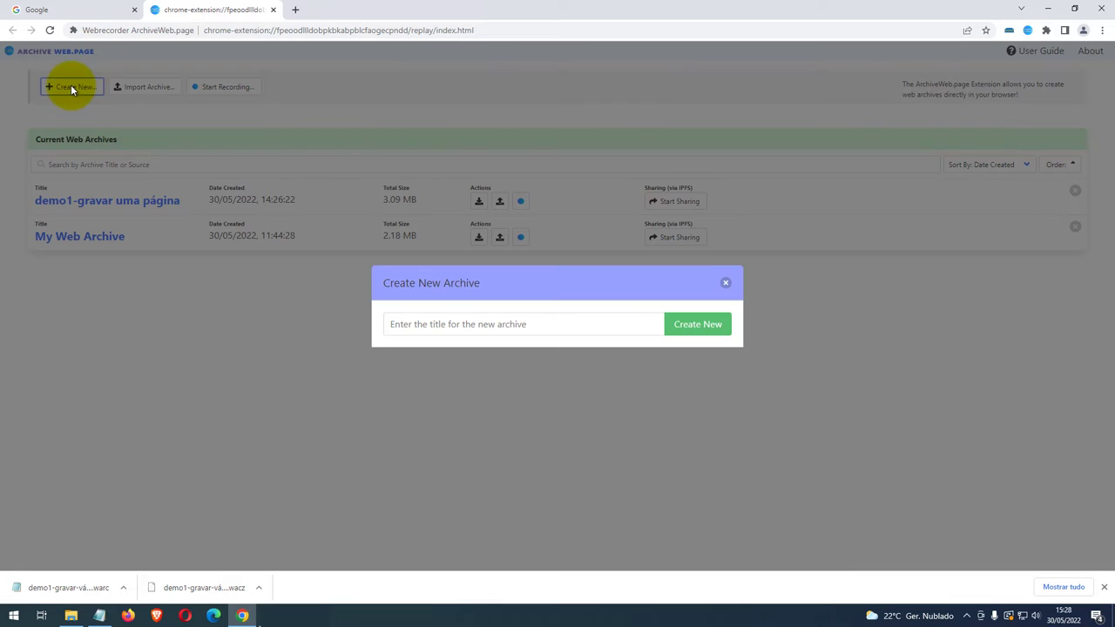
{"action": "left_click", "coordinate": [422, 325]}
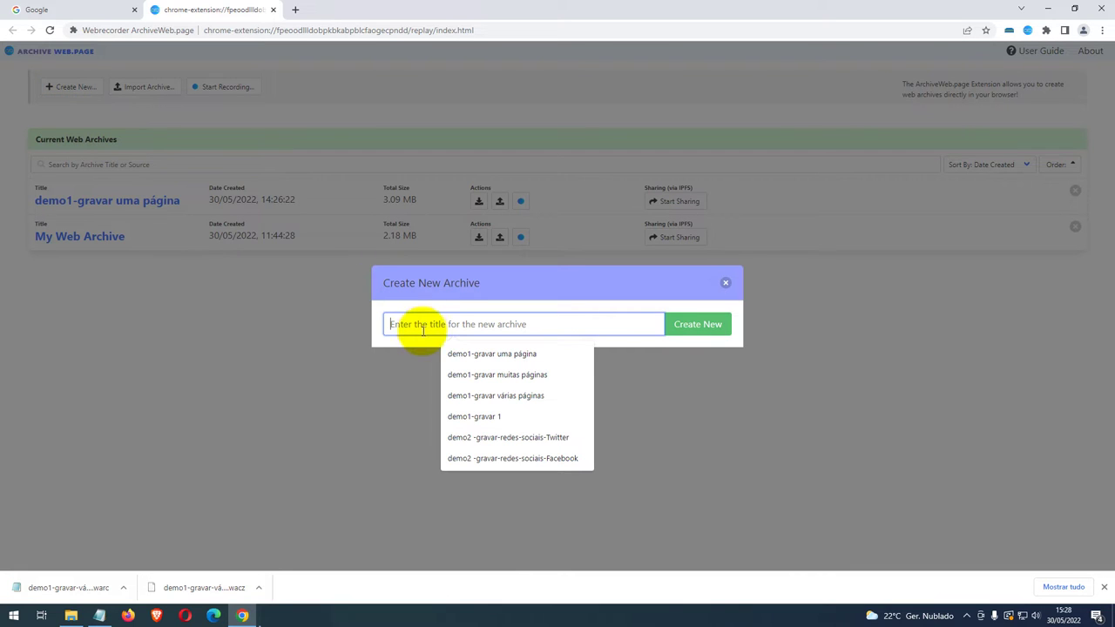
{"action": "left_click", "coordinate": [471, 396]}
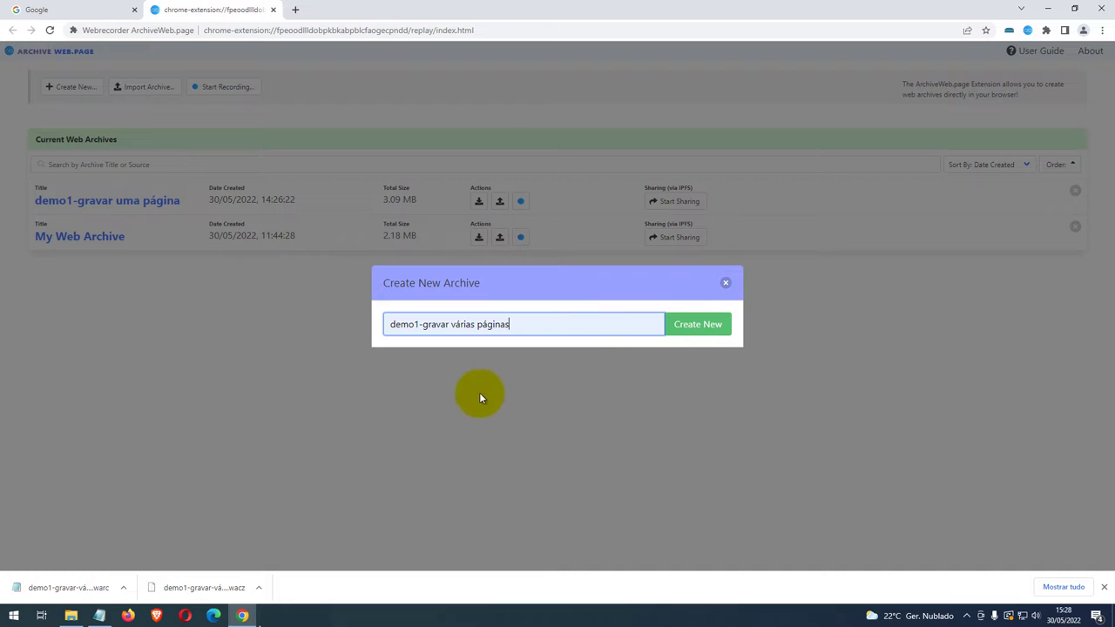
{"action": "left_click", "coordinate": [697, 324]}
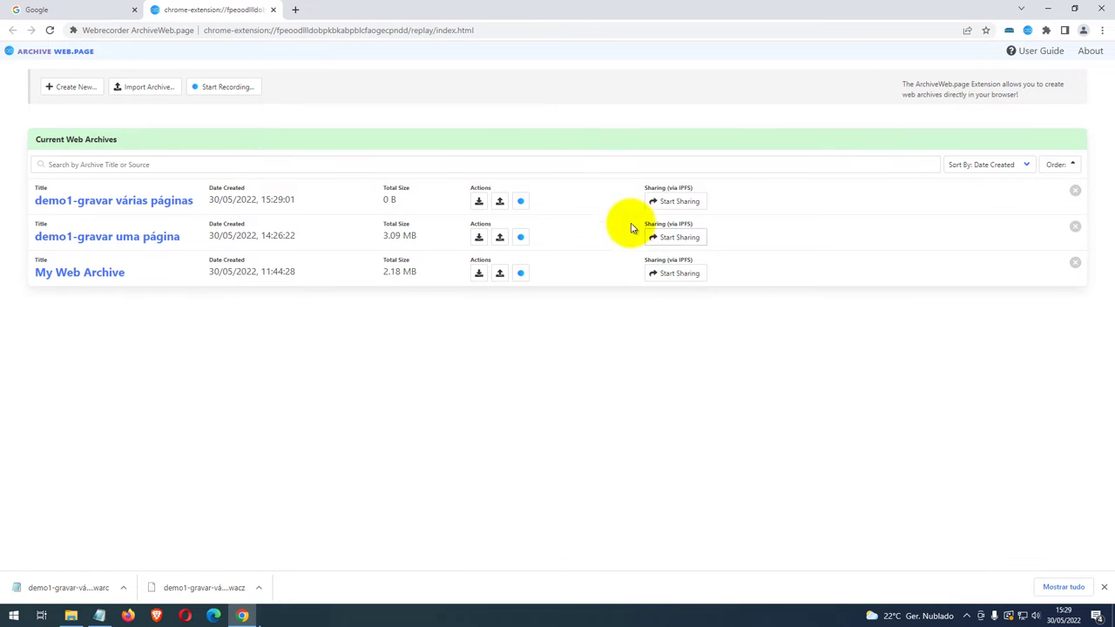
{"action": "left_click", "coordinate": [521, 202]}
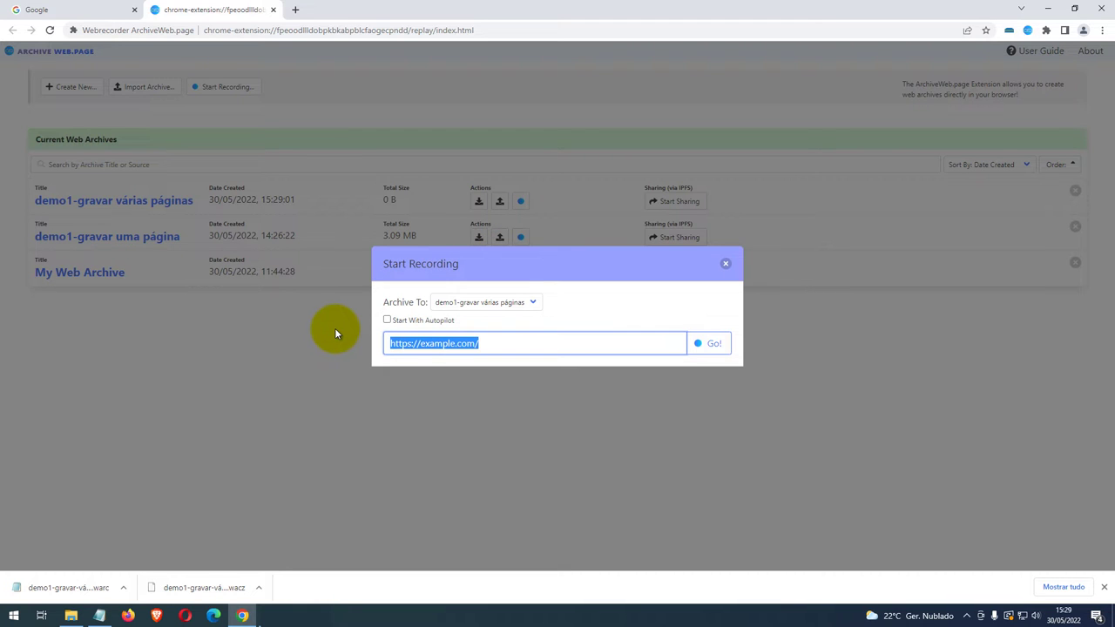
{"action": "type", "text": "https://www.estgv.ipv.pt/"}
{"action": "left_click", "coordinate": [712, 344]}
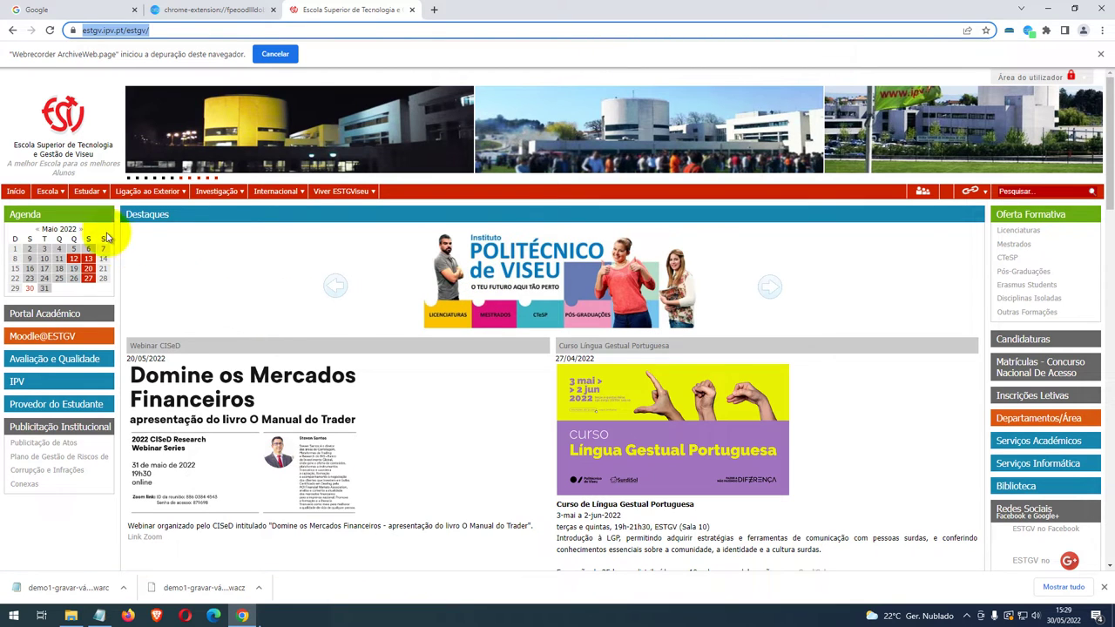
Visit the Escola page and the Fotos and Vídeos pages under Escola > Galeria so that they are recorded.
{"action": "mouse_move", "coordinate": [63, 197]}
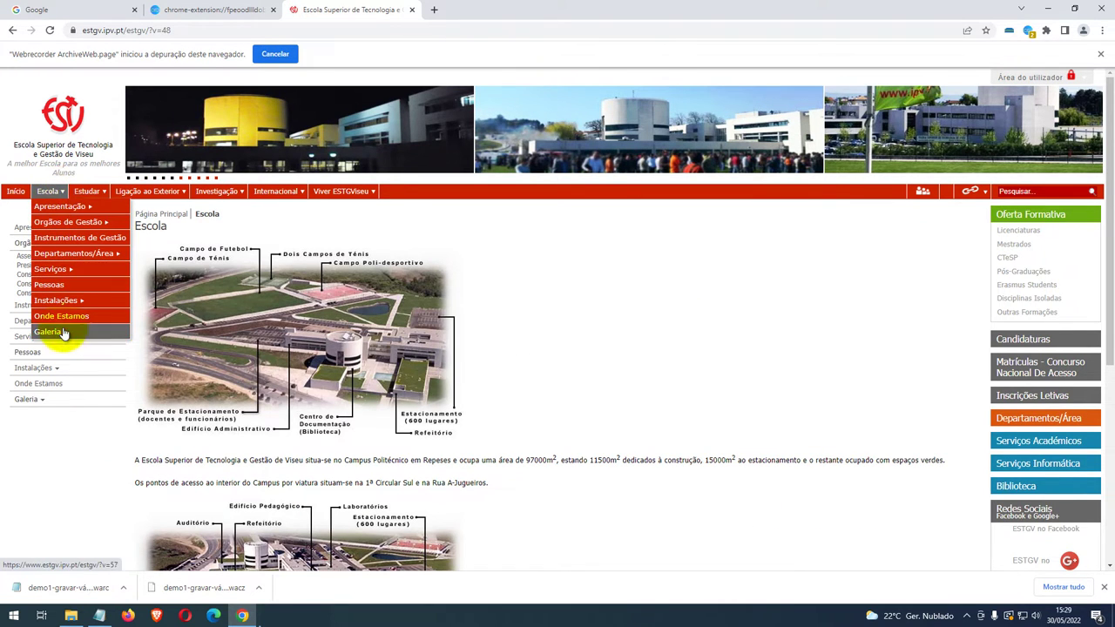
{"action": "mouse_move", "coordinate": [78, 332]}
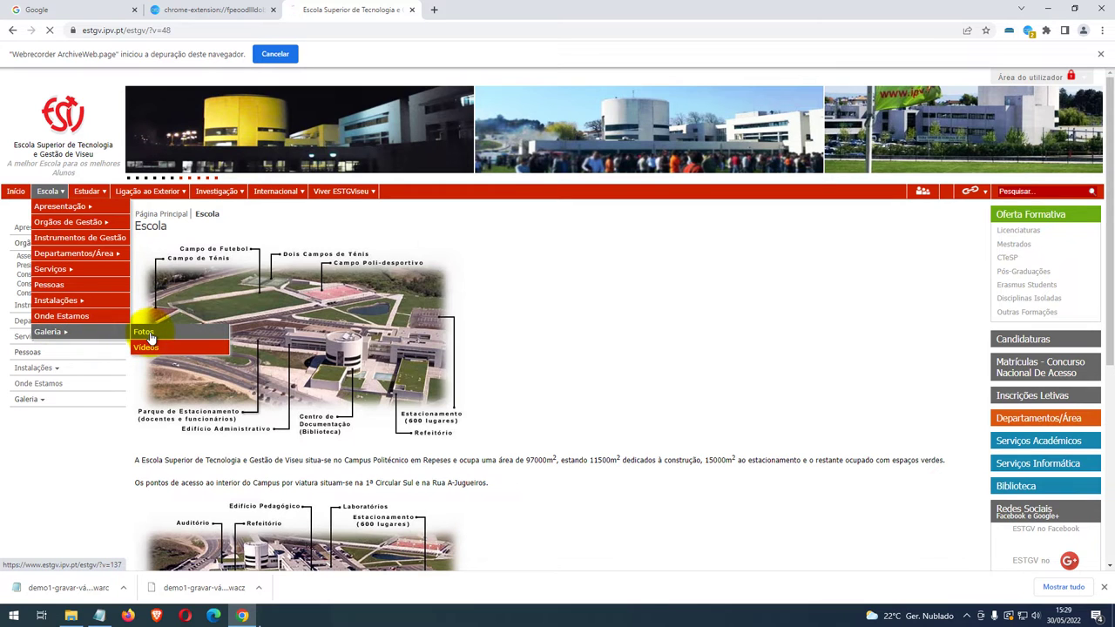
{"action": "left_click", "coordinate": [147, 333]}
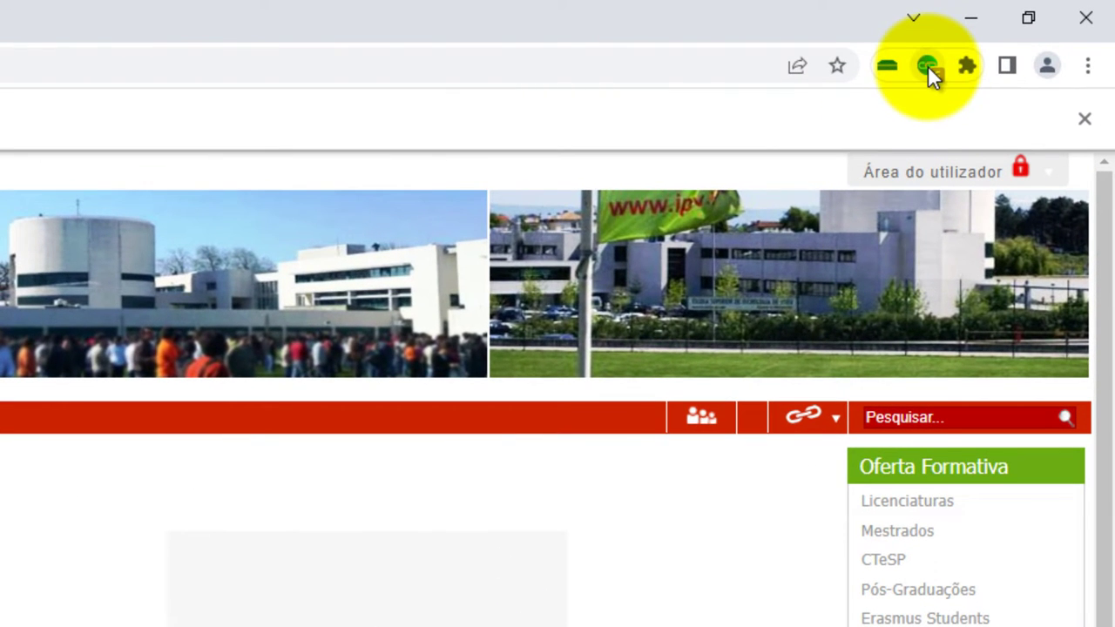
Check the recorded size, page and URL statistics of the tab, and stop the recording.
{"action": "left_click", "coordinate": [928, 65]}
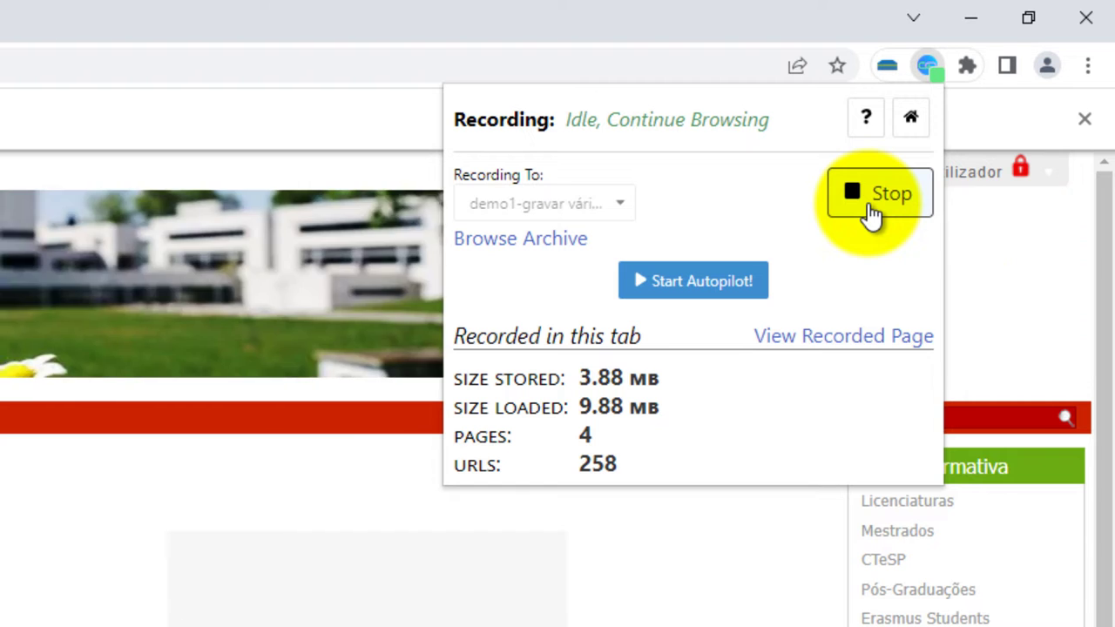
{"action": "left_click", "coordinate": [873, 215]}
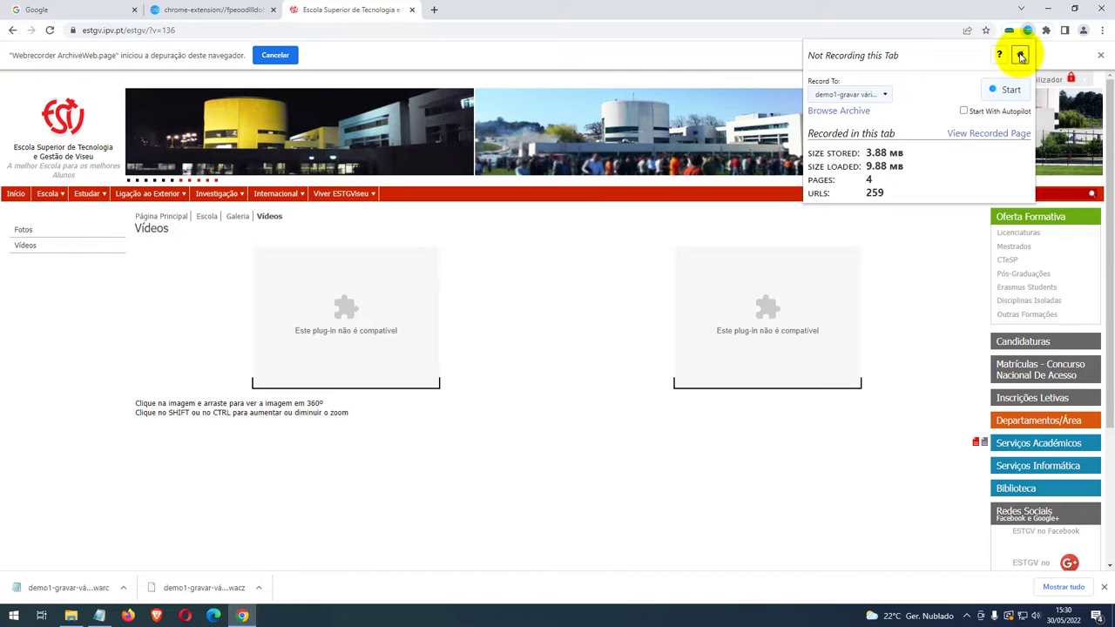
Open the recorded ESTGV home page from the "demo1-gravar várias páginas" archive.
{"action": "left_click", "coordinate": [1021, 56]}
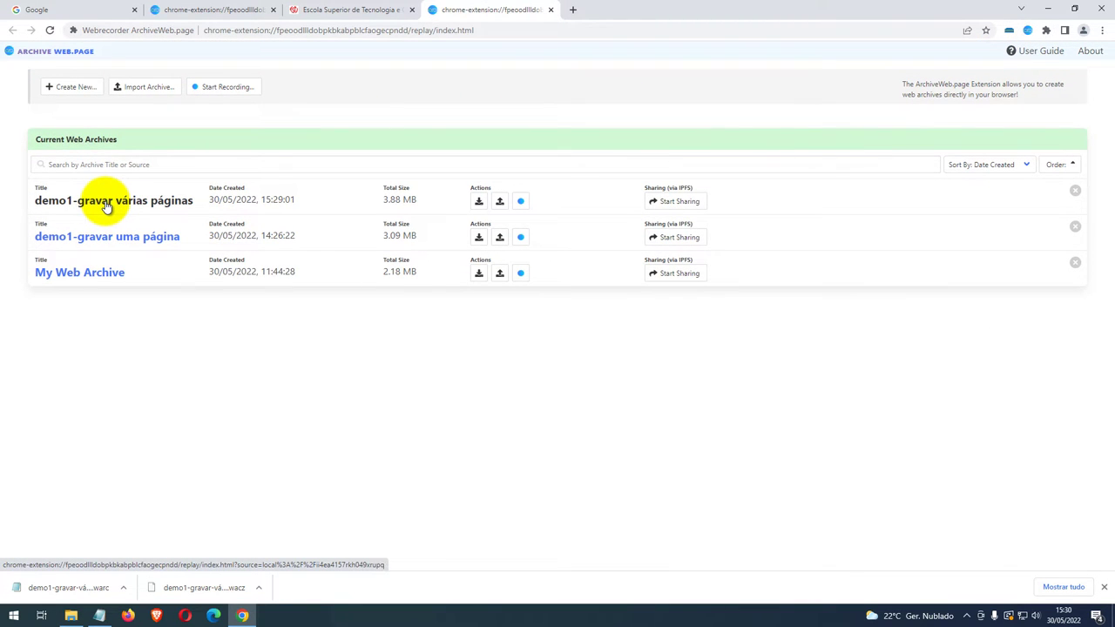
{"action": "left_click", "coordinate": [106, 207]}
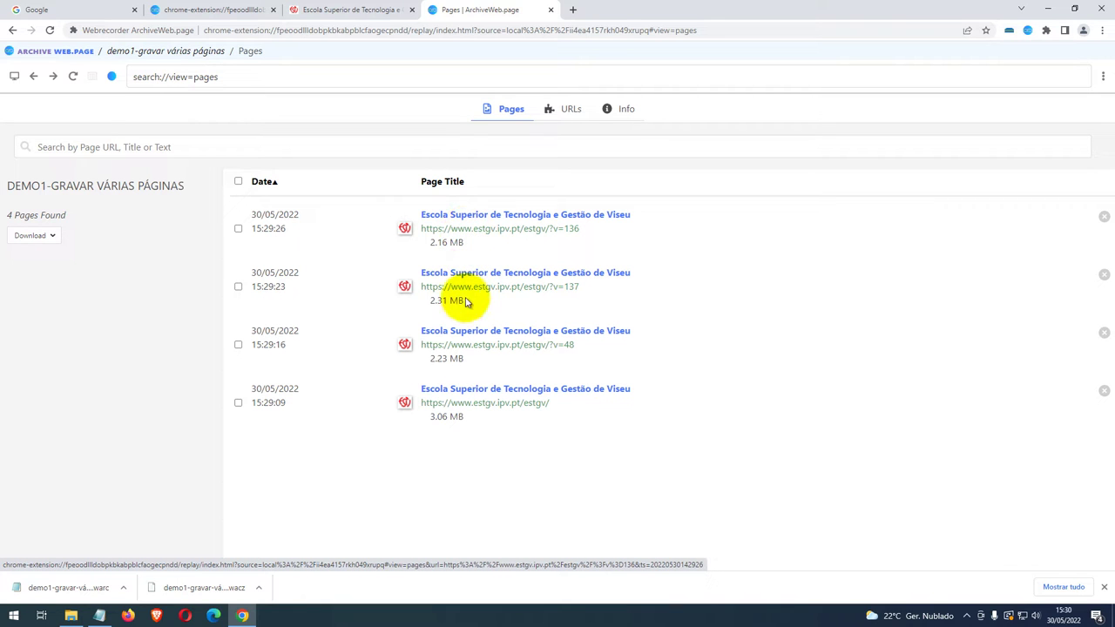
{"action": "left_click", "coordinate": [471, 406]}
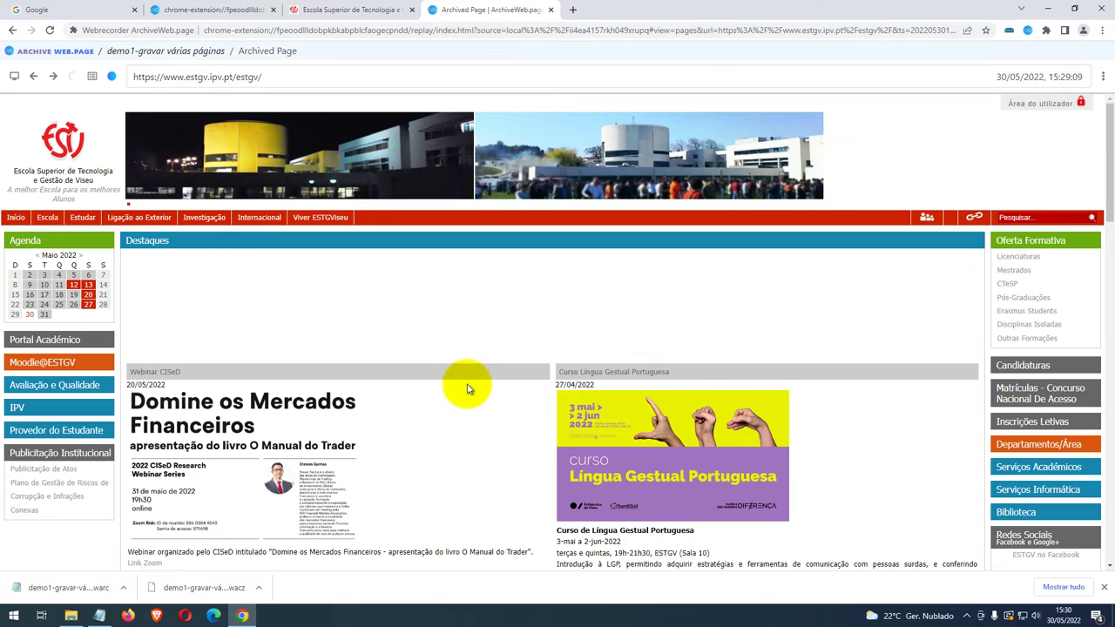
Replay the archived Escola page and open Escola > Galeria > Fotos within the archived site.
{"action": "mouse_move", "coordinate": [40, 220]}
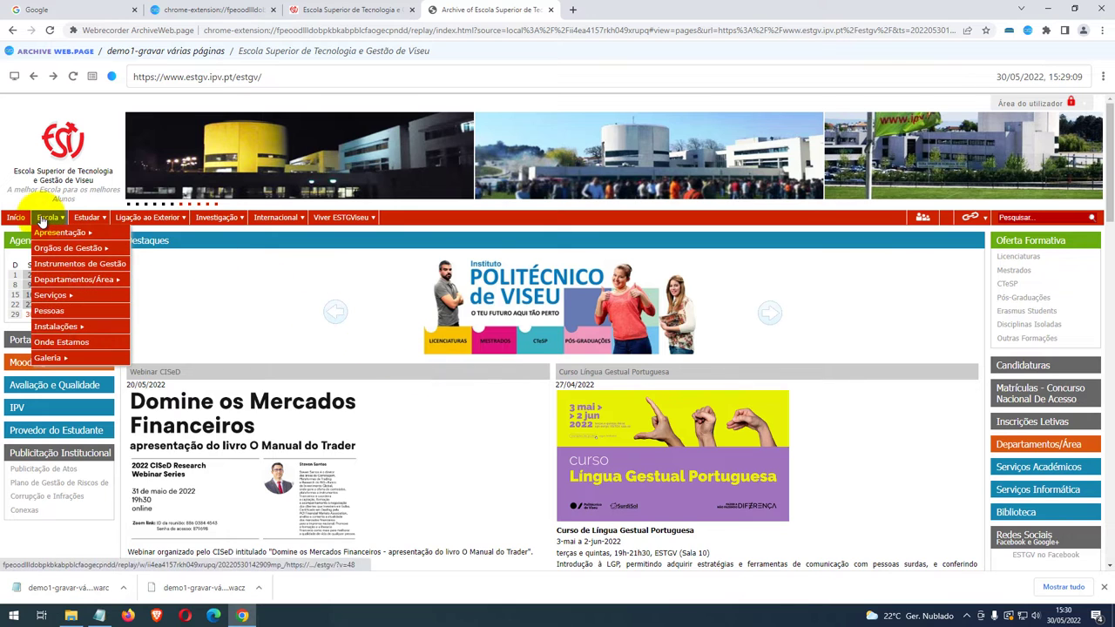
{"action": "left_click", "coordinate": [45, 218]}
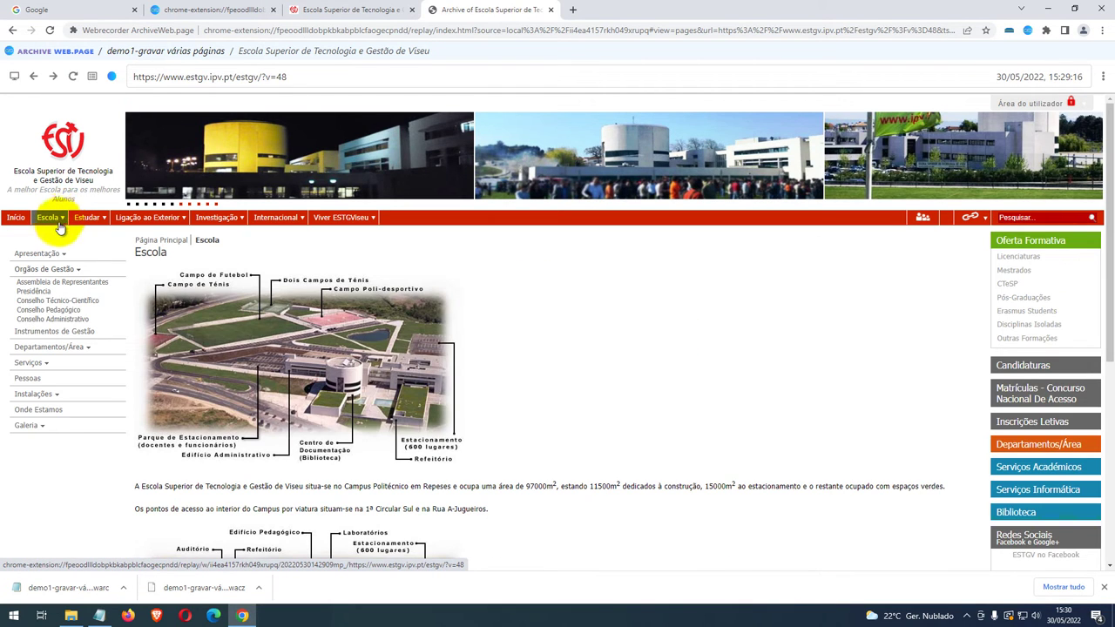
{"action": "mouse_move", "coordinate": [55, 224]}
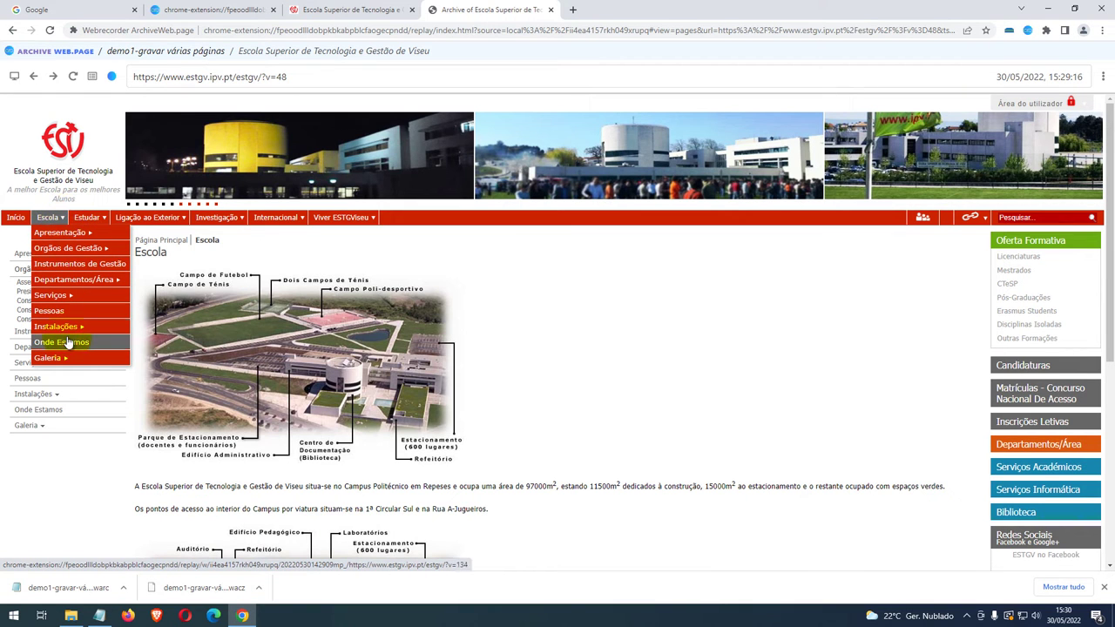
{"action": "mouse_move", "coordinate": [61, 358]}
{"action": "left_click", "coordinate": [178, 370]}
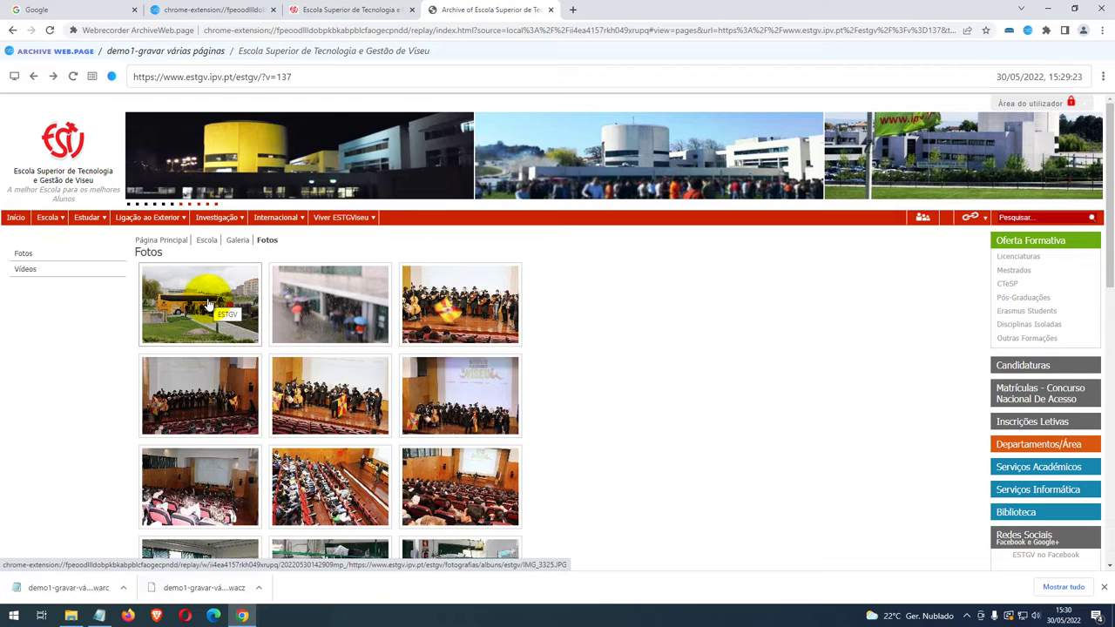
Try to view enlarged photos starting from the first one in the archived gallery, and return to the archived Escola page.
{"action": "left_click", "coordinate": [209, 305]}
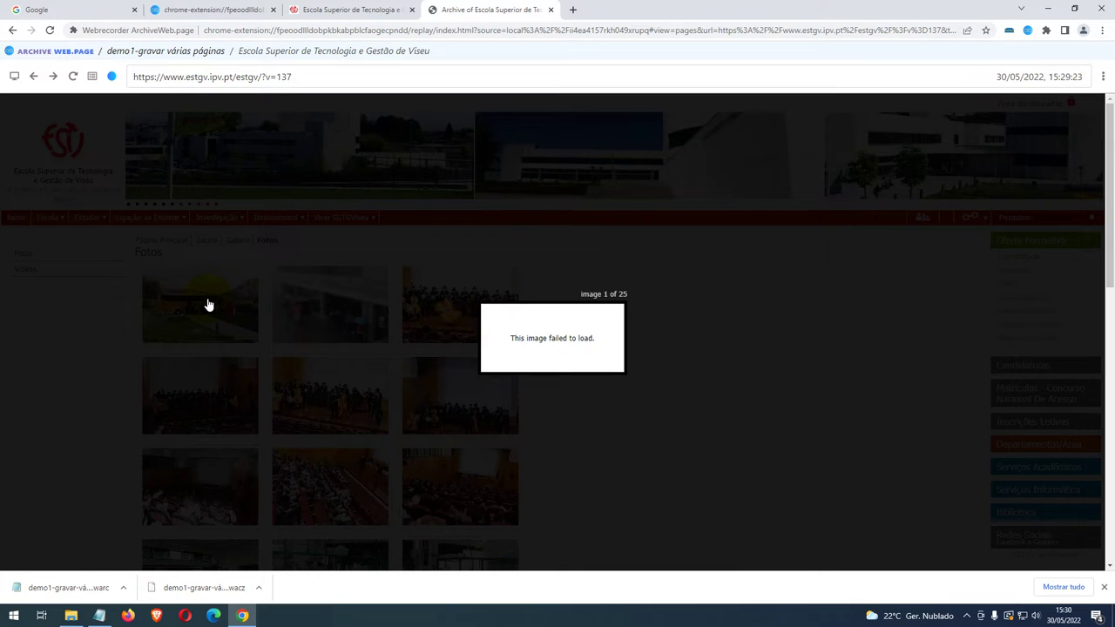
{"action": "key", "text": "Right"}
{"action": "key", "text": "Right"}
{"action": "left_click", "coordinate": [35, 77]}
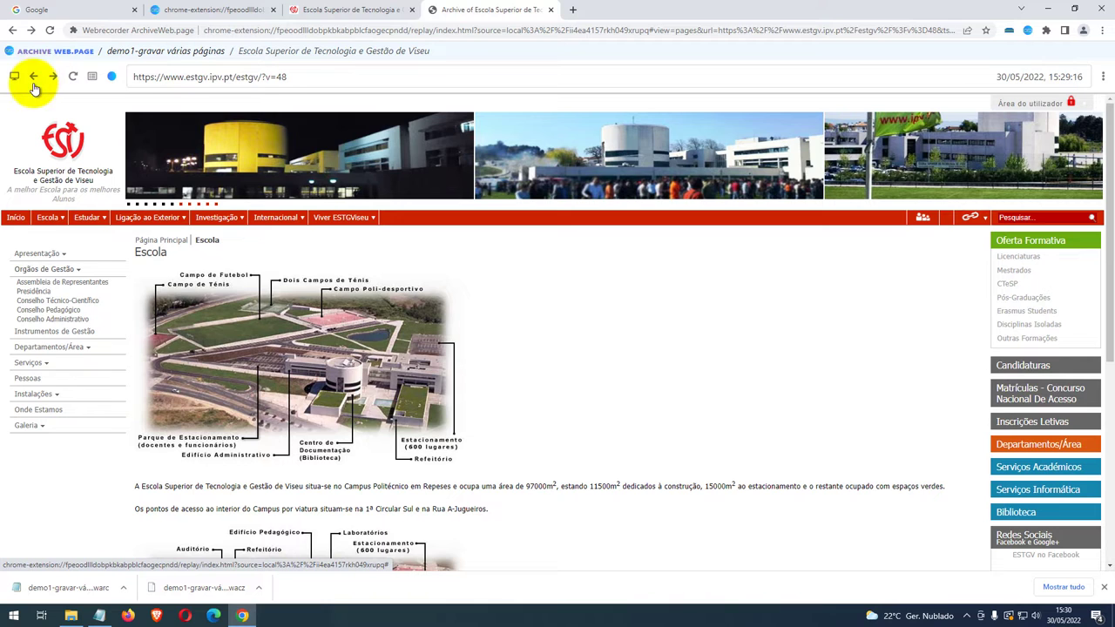
Open the archived Vídeos page under Escola > Galeria to check its replay.
{"action": "mouse_move", "coordinate": [50, 222]}
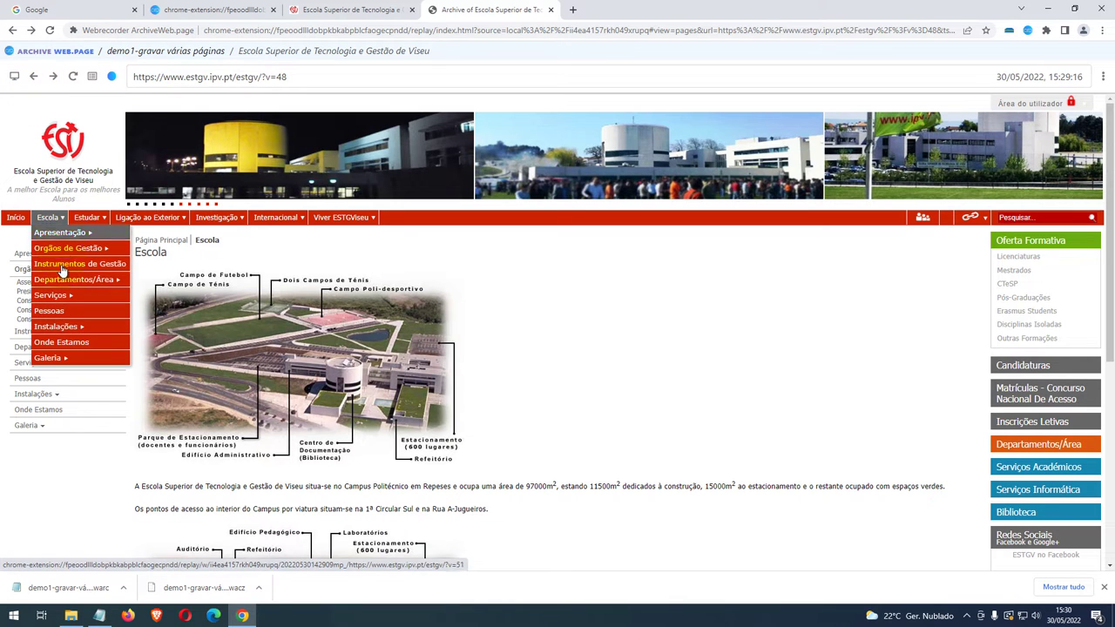
{"action": "mouse_move", "coordinate": [87, 359]}
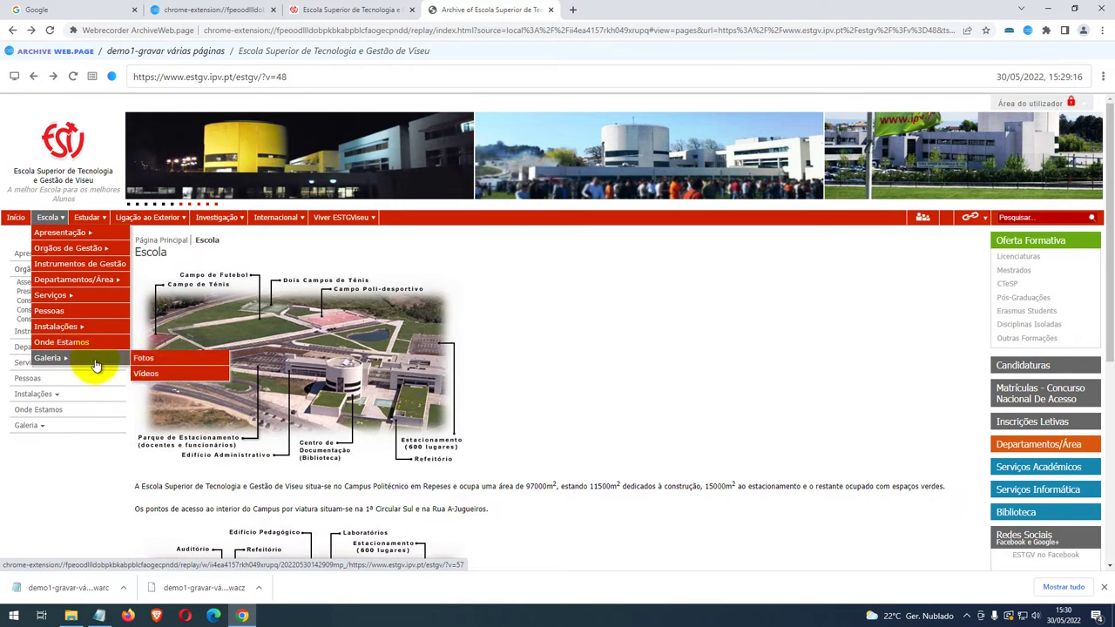
{"action": "left_click", "coordinate": [146, 374]}
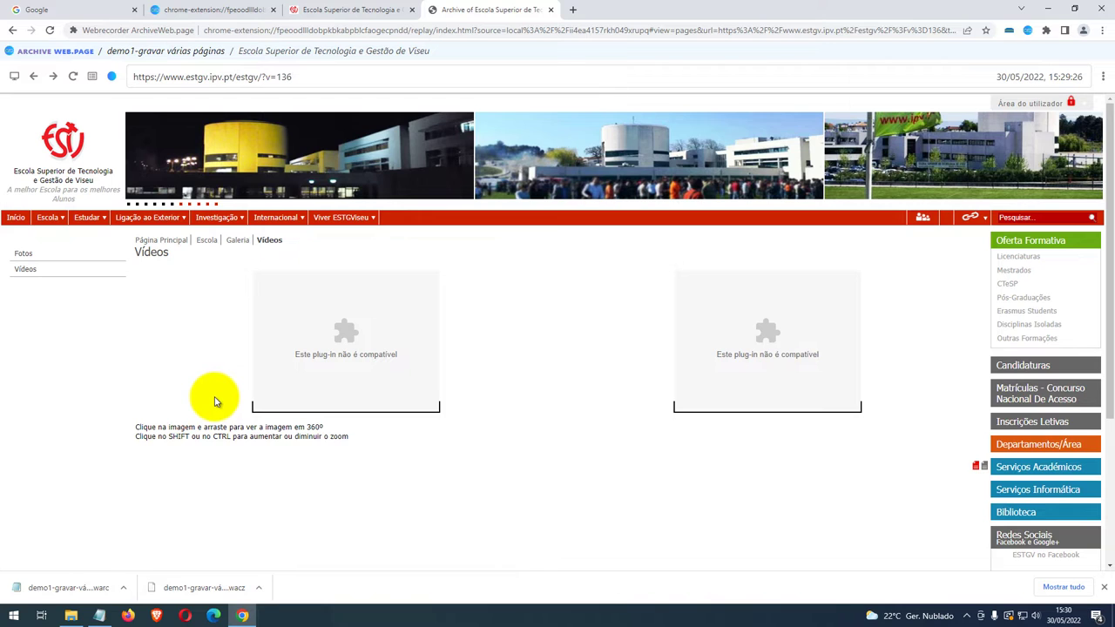
Download the whole "demo1-gravar várias páginas" archive as WACZ, saving it as demo1-gravar-várias-páginas in the MeuArquivoWeb folder.
{"action": "left_click", "coordinate": [35, 52]}
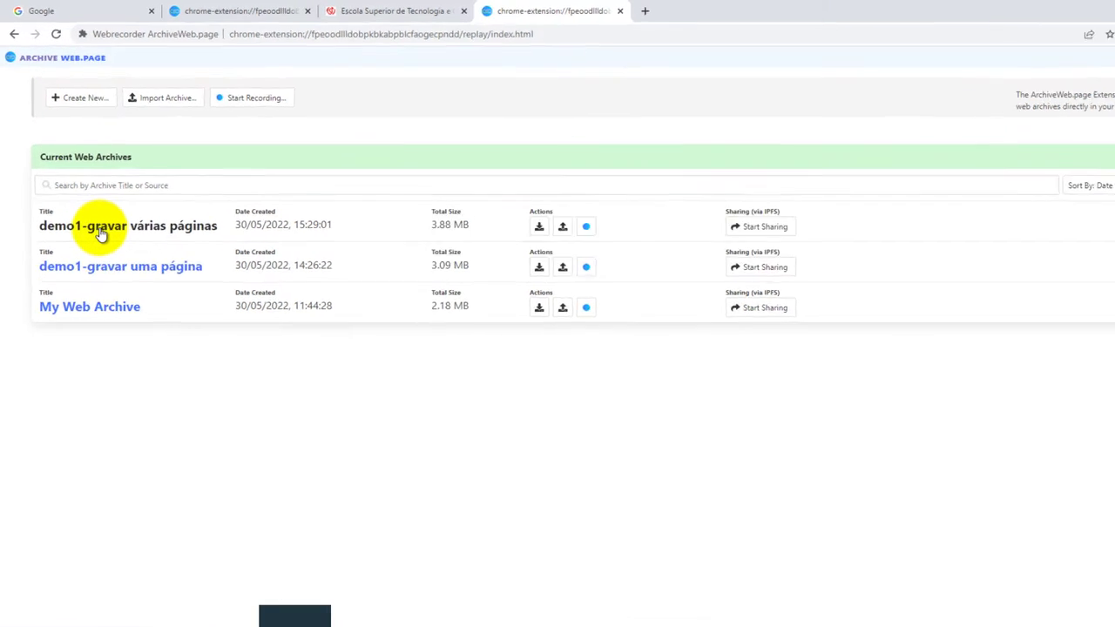
{"action": "left_click", "coordinate": [89, 203]}
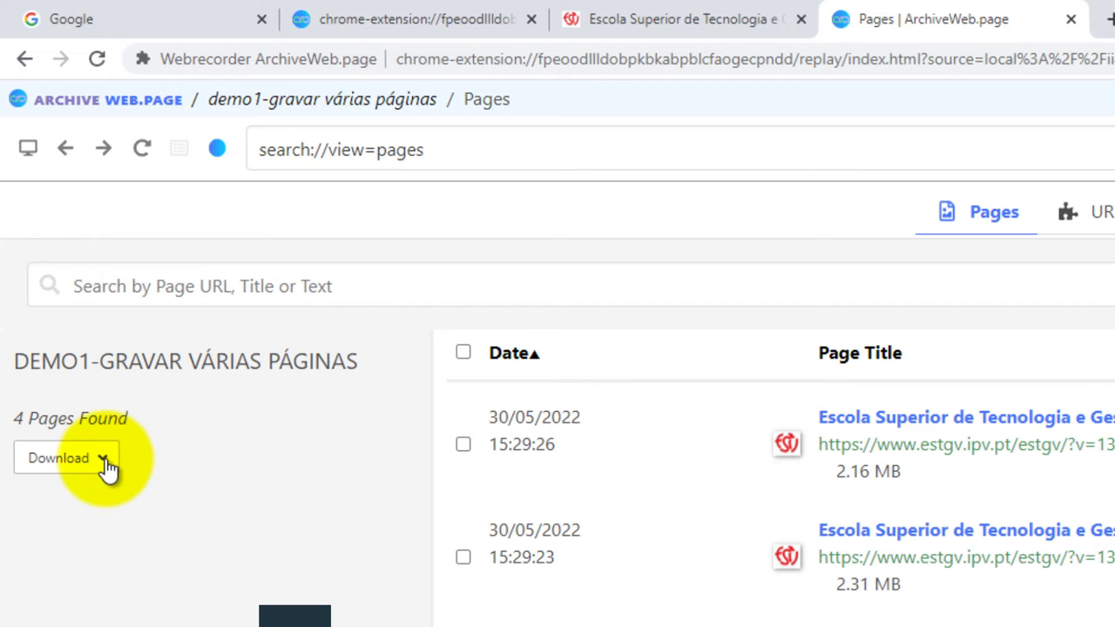
{"action": "left_click", "coordinate": [105, 462]}
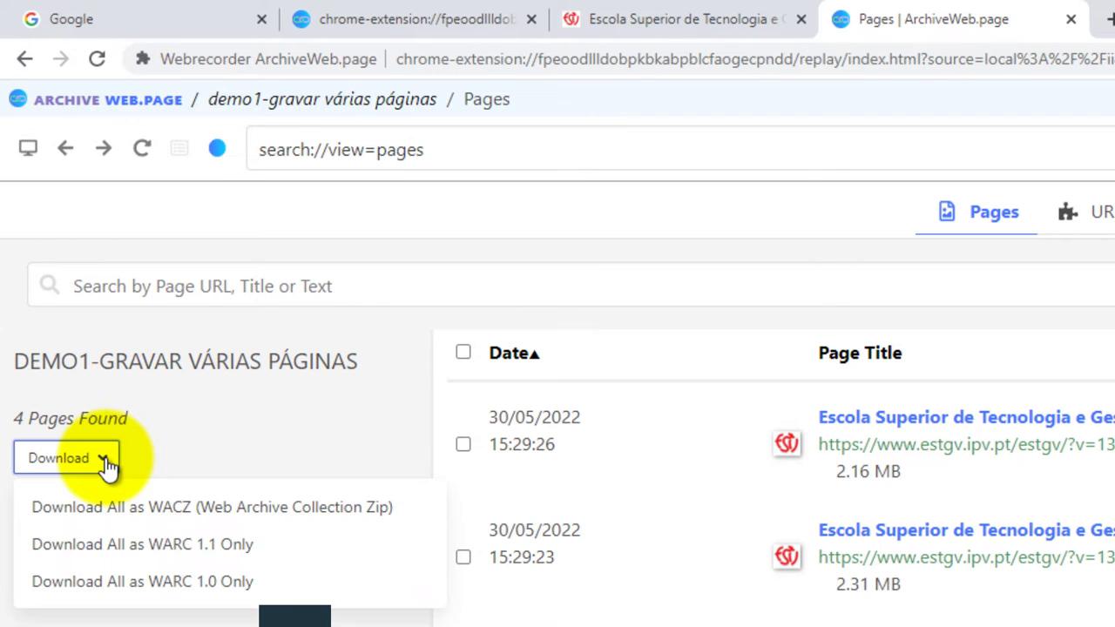
{"action": "left_click", "coordinate": [119, 515]}
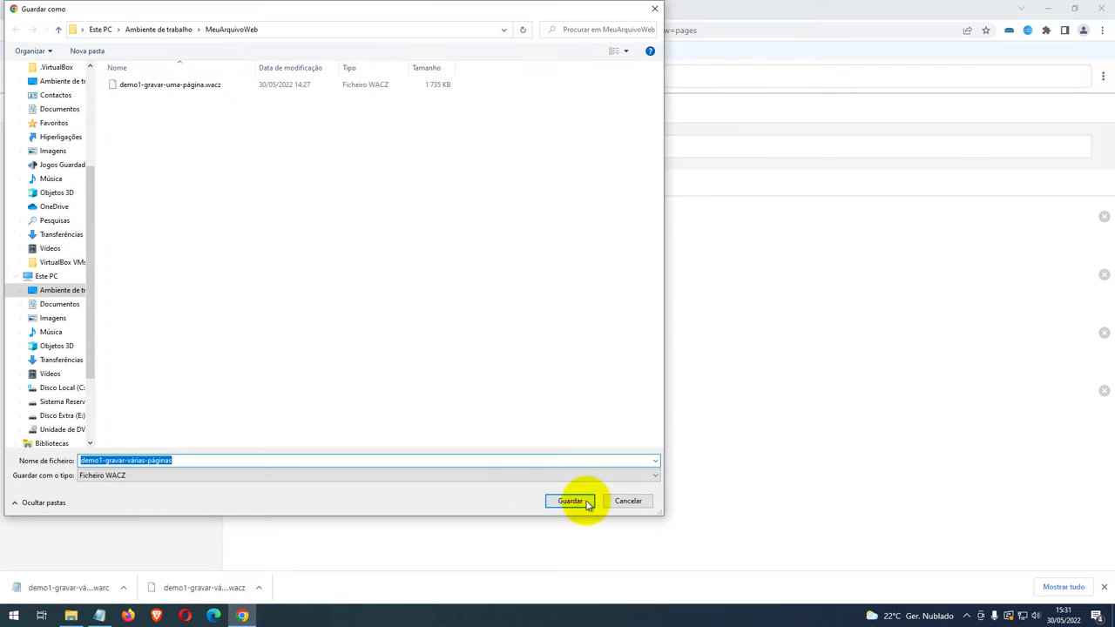
{"action": "left_click", "coordinate": [571, 501]}
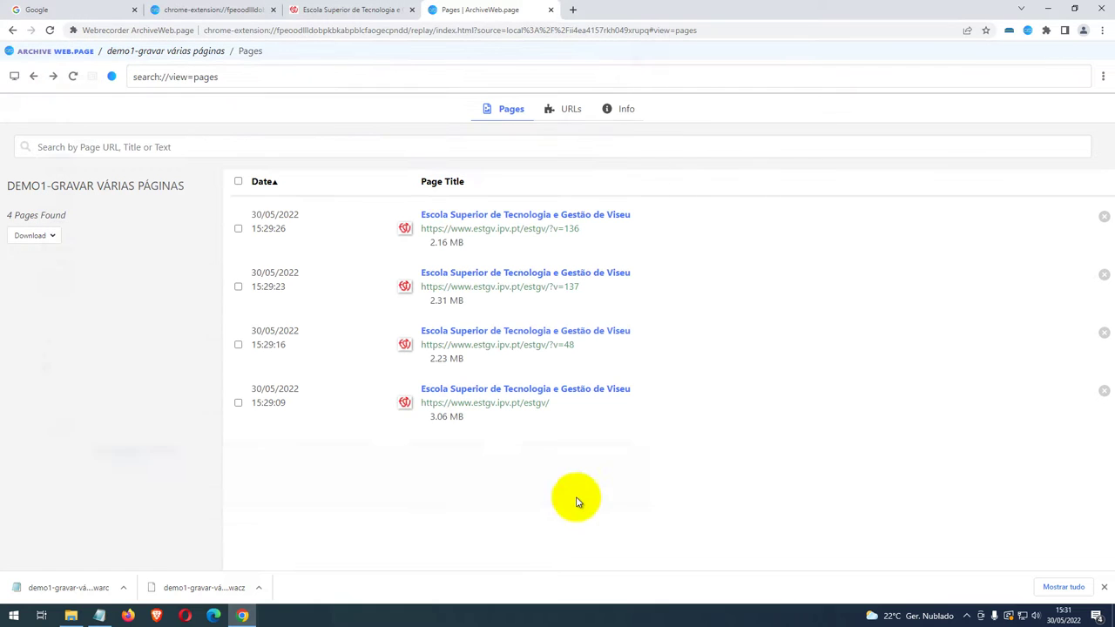
Download the whole "demo1-gravar várias páginas" archive as WARC 1.1 only and save the file.
{"action": "left_click", "coordinate": [52, 236]}
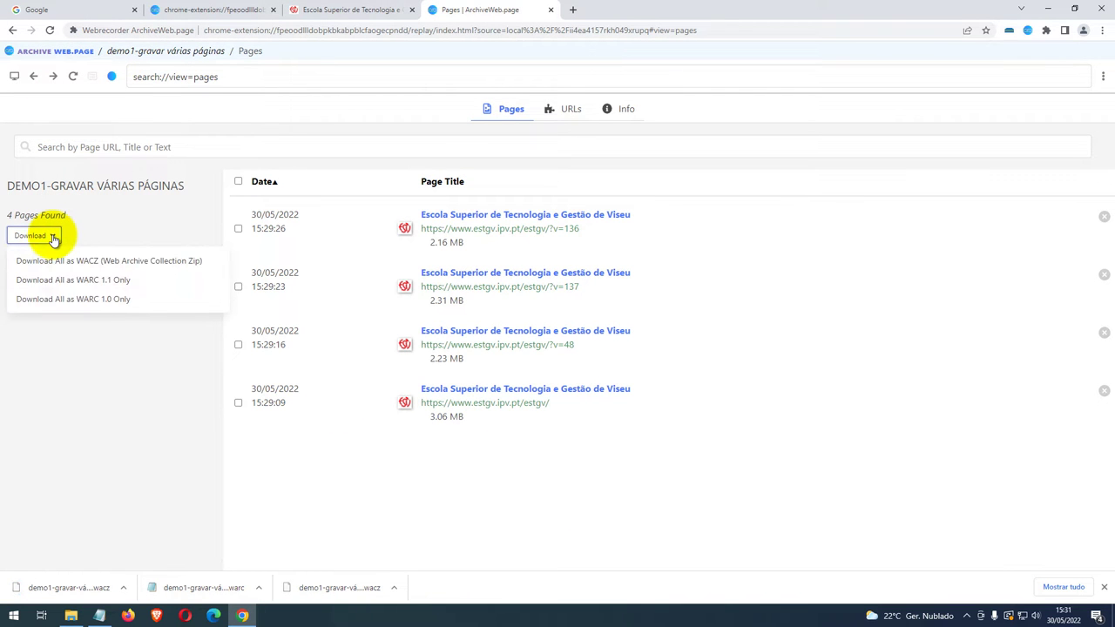
{"action": "left_click", "coordinate": [68, 281]}
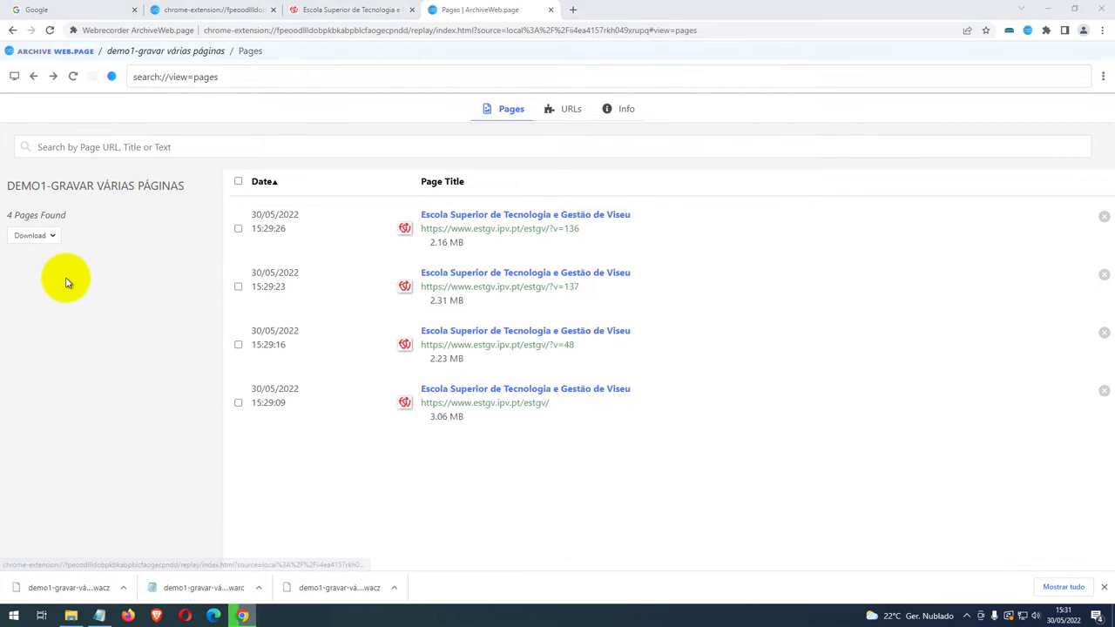
{"action": "left_click", "coordinate": [571, 501]}
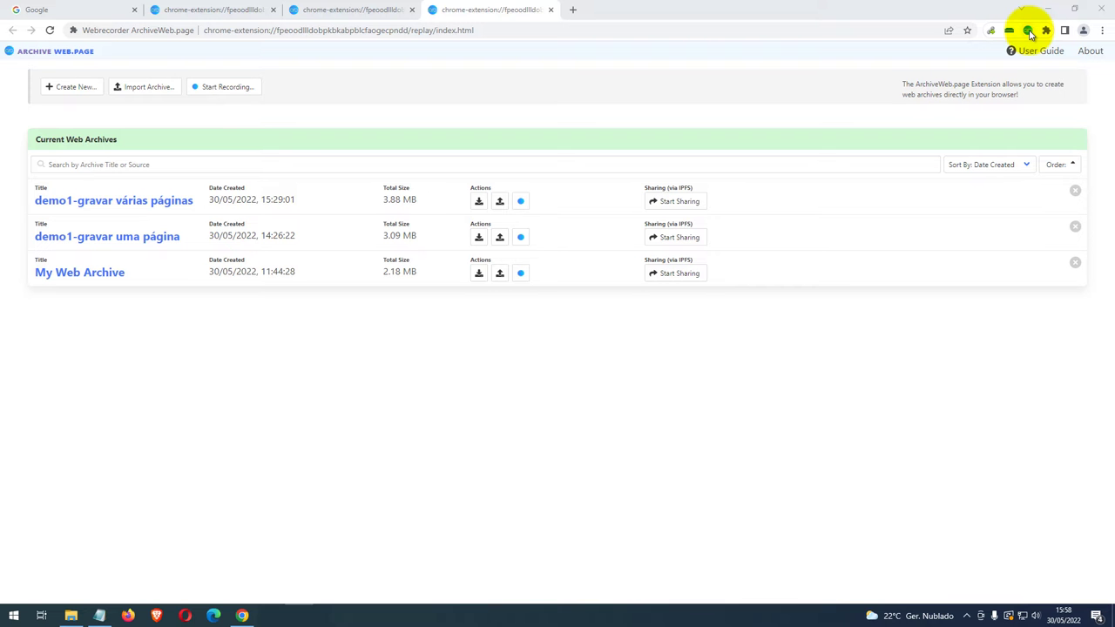
Open the extension's archive list and create a new archive titled "demo1-gravar muitas páginas".
{"action": "left_click", "coordinate": [1029, 31]}
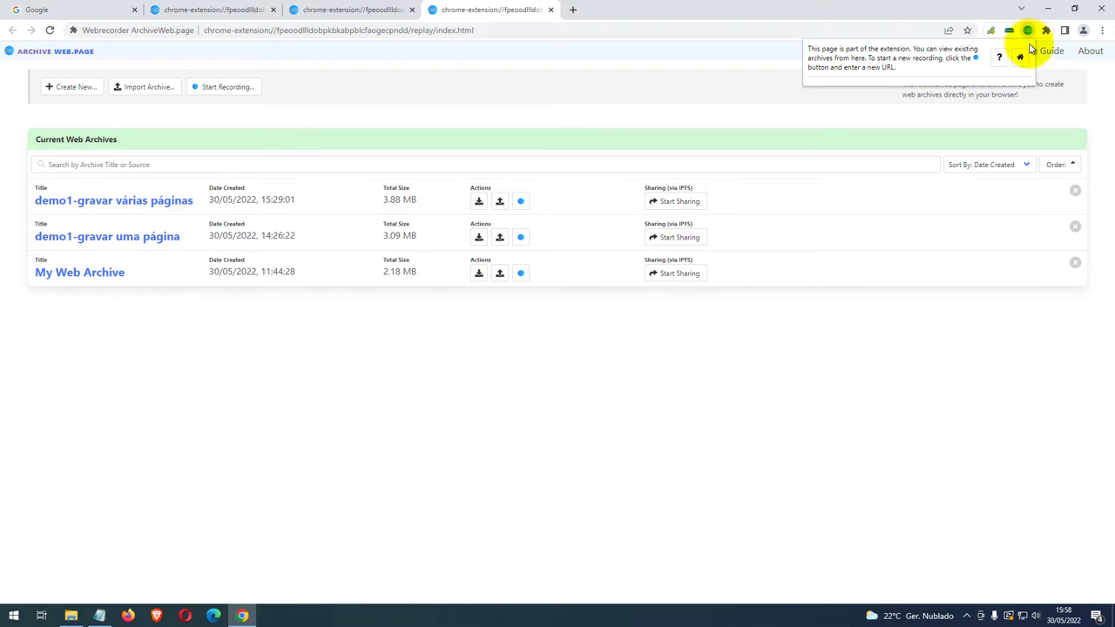
{"action": "left_click", "coordinate": [1023, 58]}
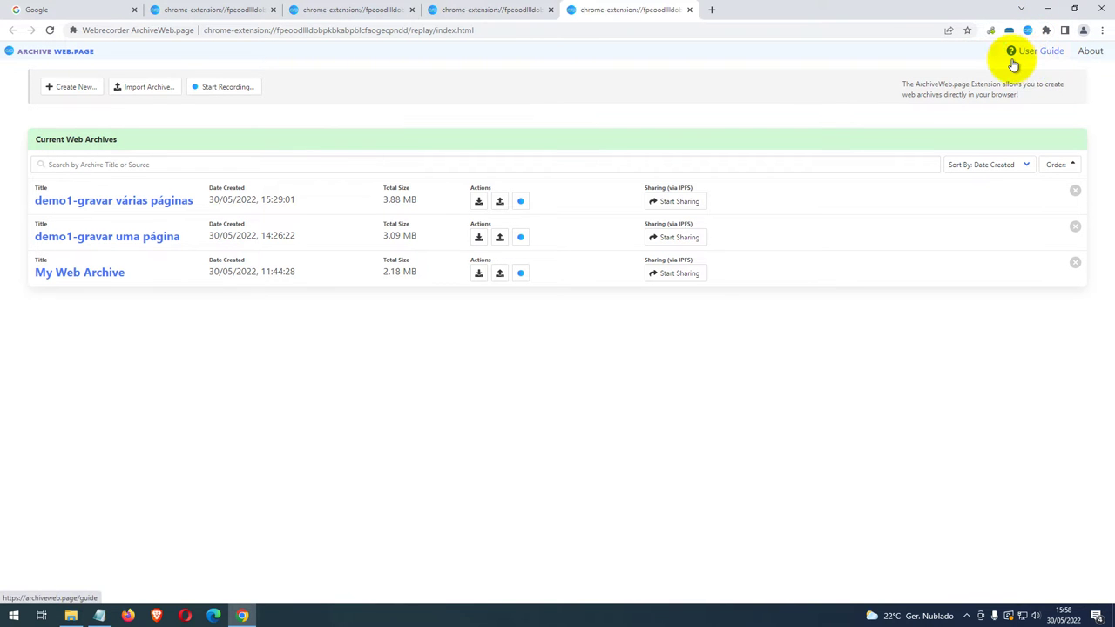
{"action": "left_click", "coordinate": [70, 88]}
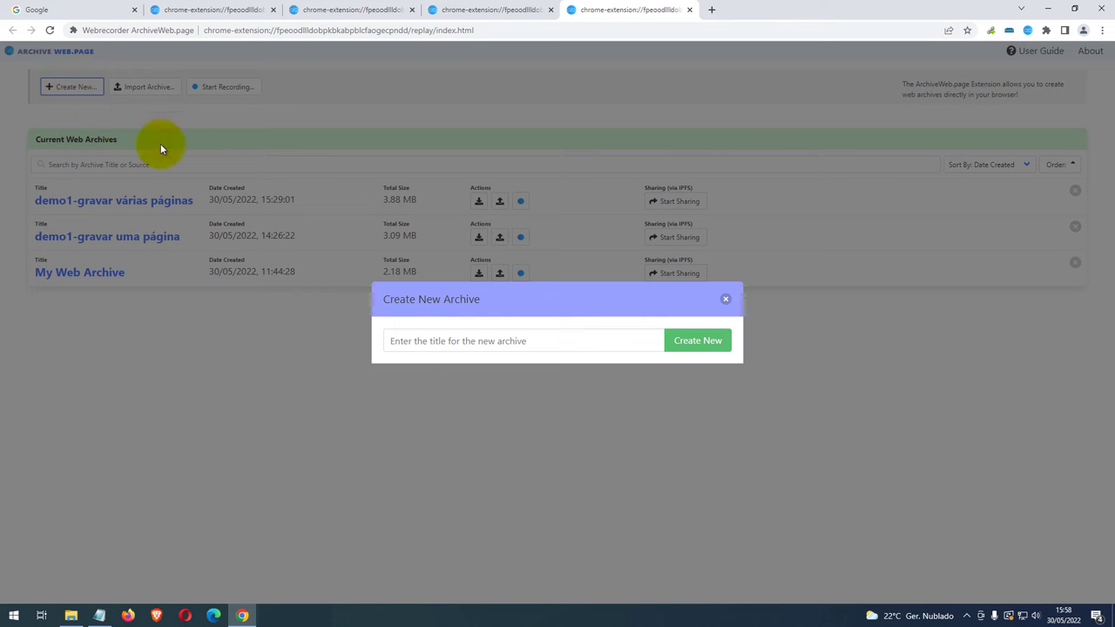
{"action": "left_click", "coordinate": [410, 341]}
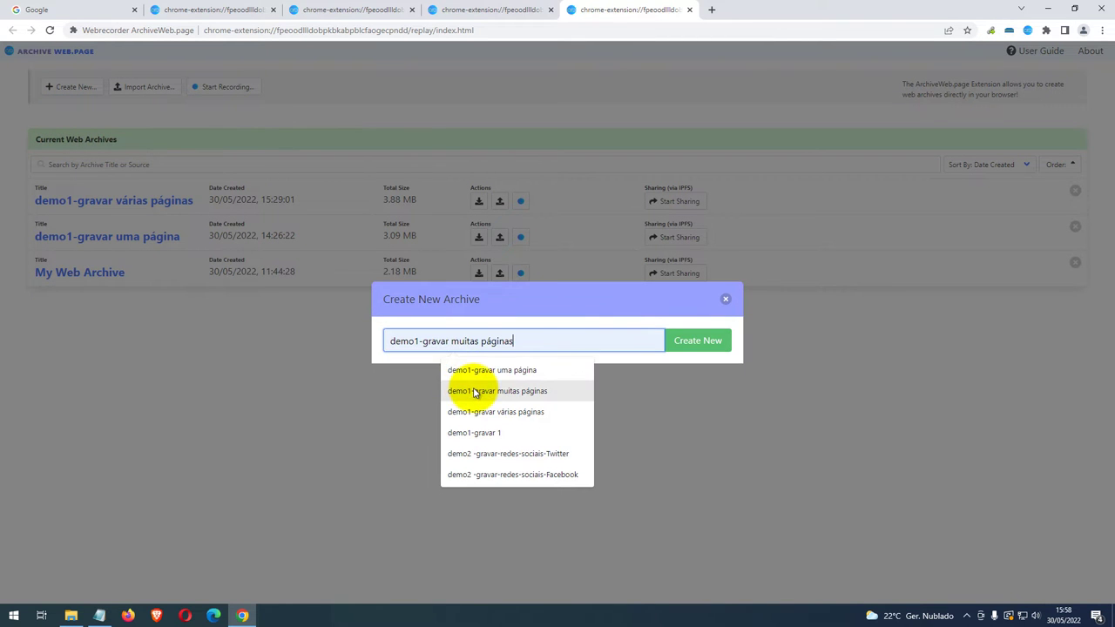
{"action": "left_click", "coordinate": [475, 392]}
{"action": "left_click", "coordinate": [696, 338]}
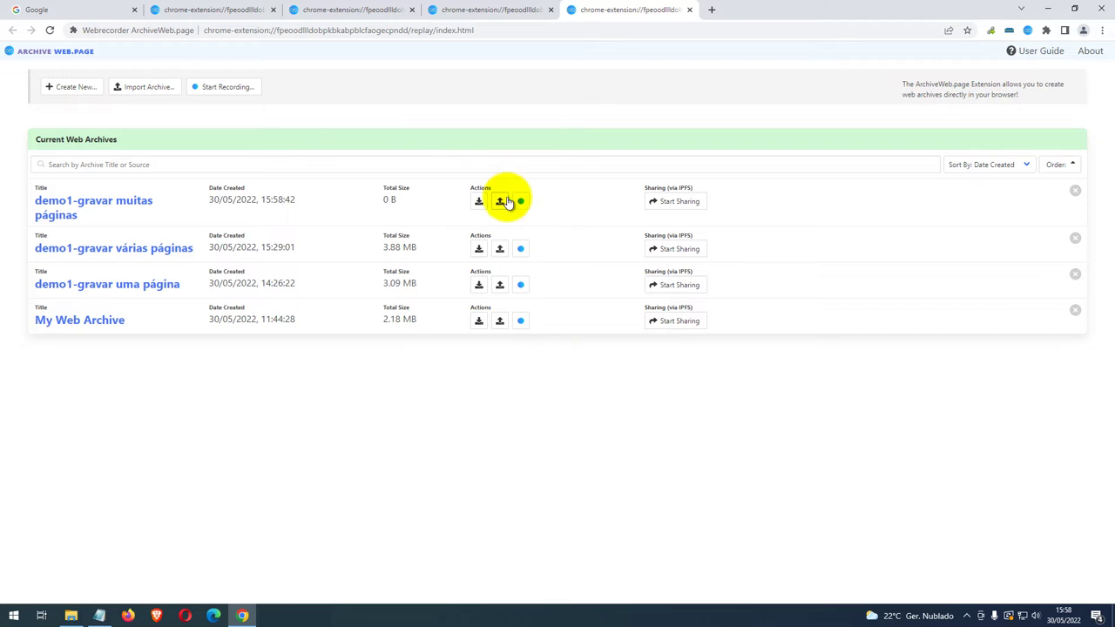
{"action": "left_click", "coordinate": [521, 201]}
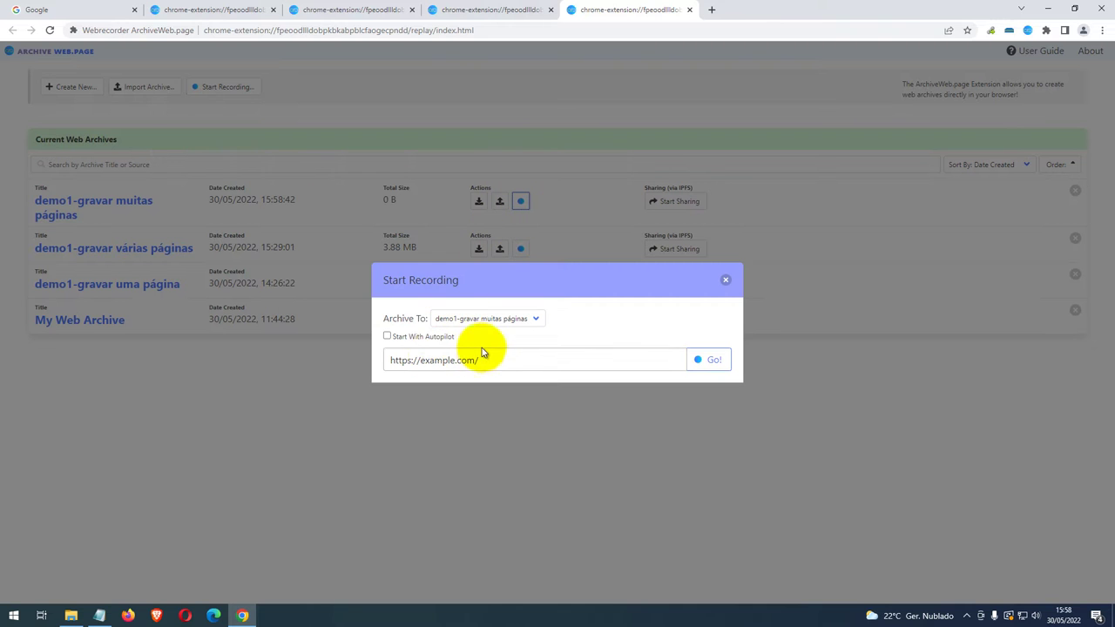
{"action": "left_click_drag", "start_coordinate": [482, 357], "coordinate": [398, 361]}
{"action": "type", "text": "https://www.estgv.ipv.pt/"}
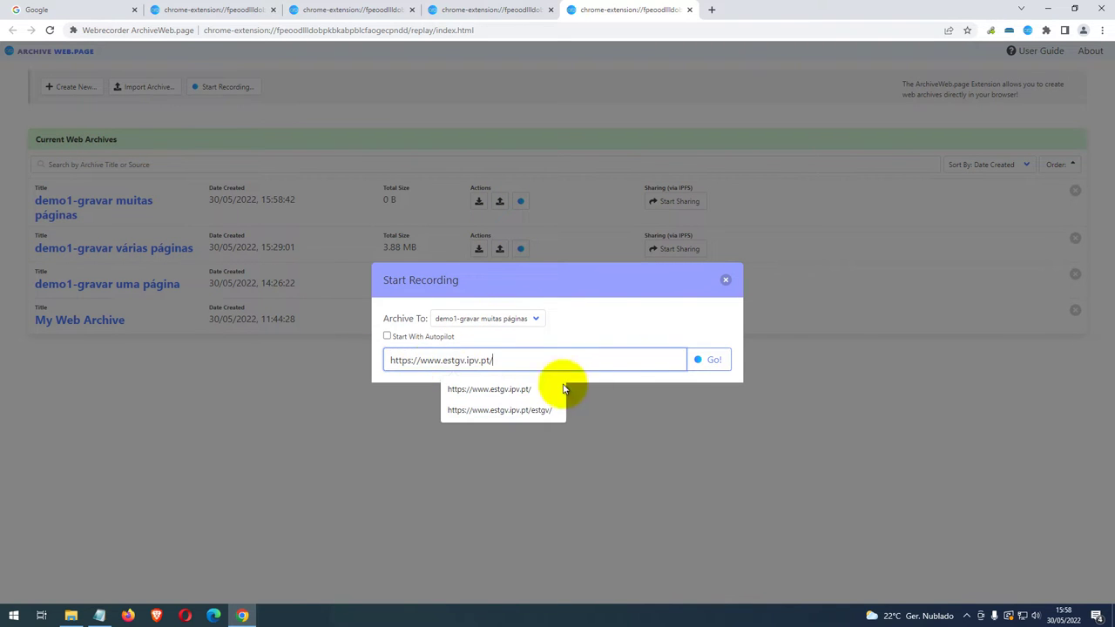
{"action": "left_click", "coordinate": [712, 360]}
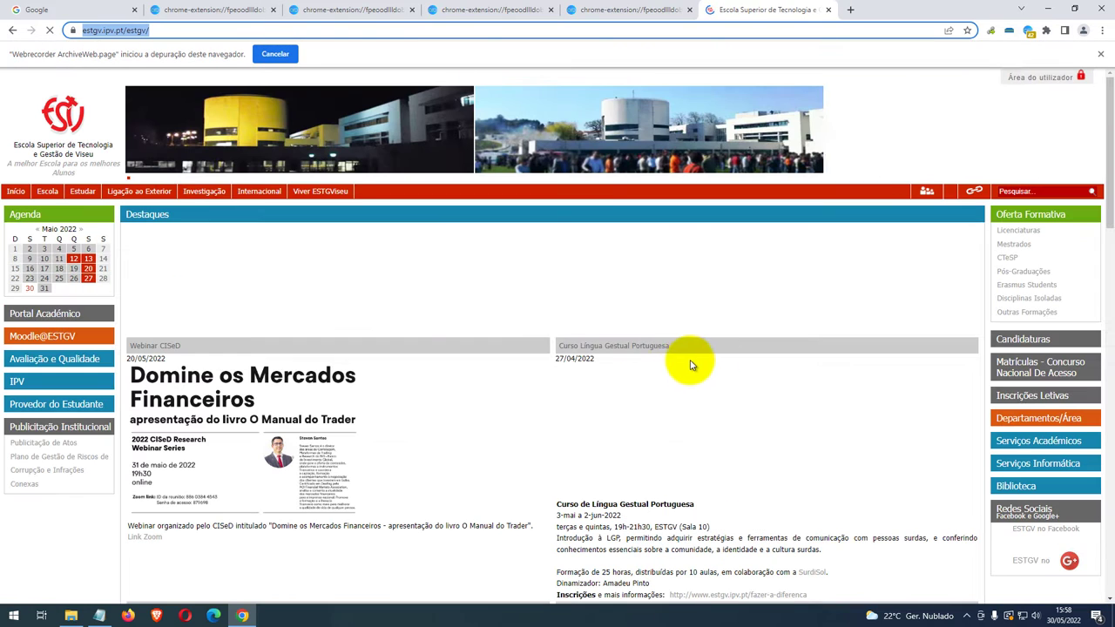
Record the Escola > Galeria > Fotos page, list its links with Link Grabber, and return to the photo gallery.
{"action": "mouse_move", "coordinate": [50, 193]}
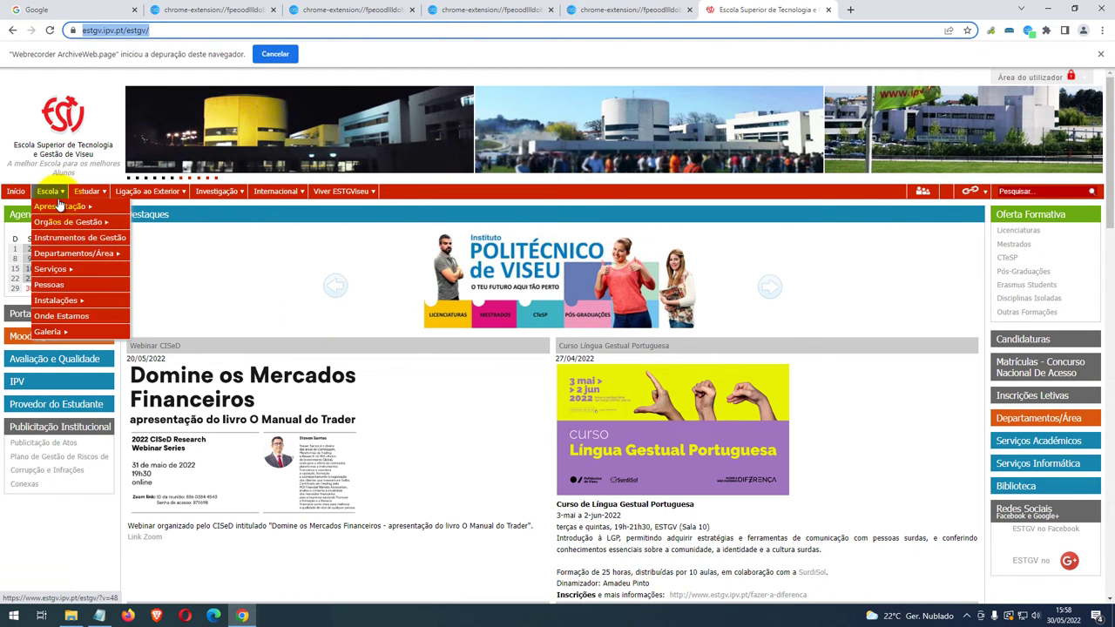
{"action": "mouse_move", "coordinate": [59, 334]}
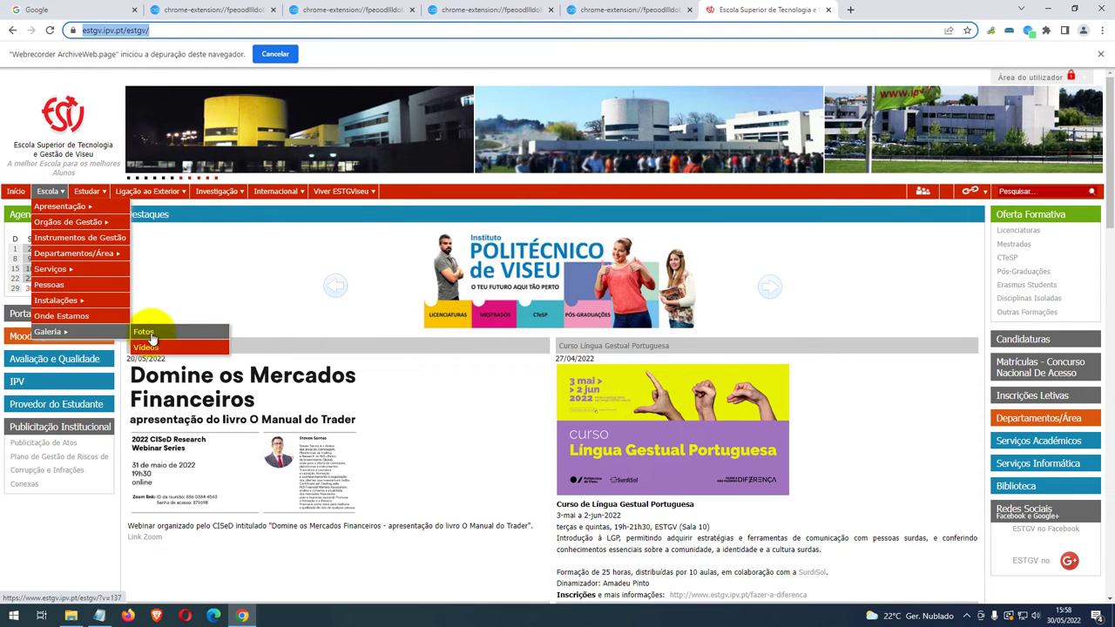
{"action": "left_click", "coordinate": [155, 336]}
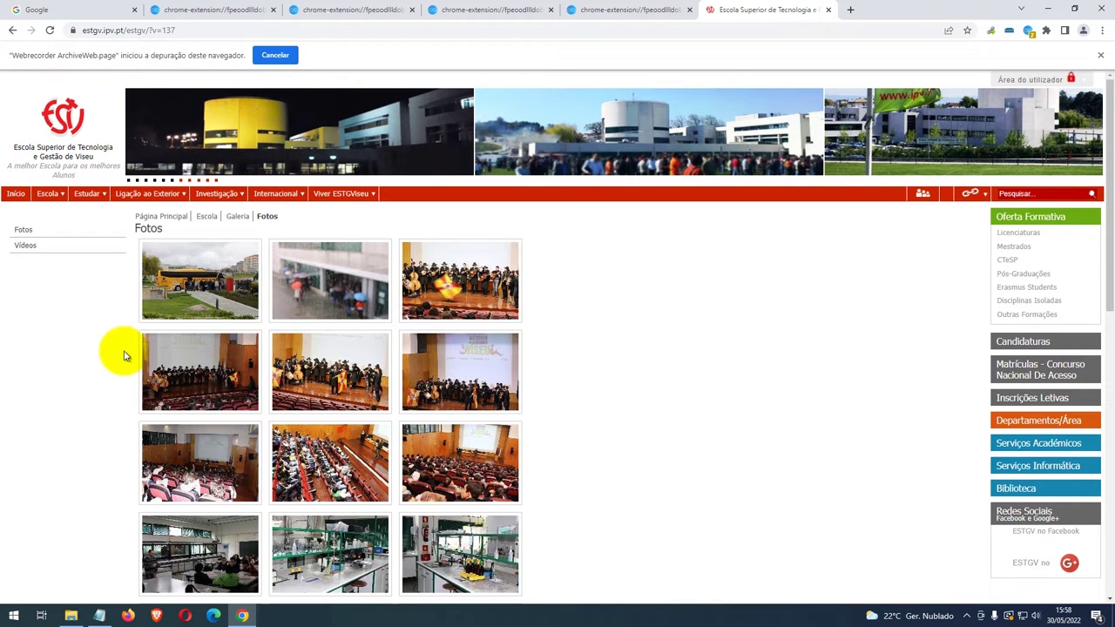
{"action": "left_click", "coordinate": [990, 31]}
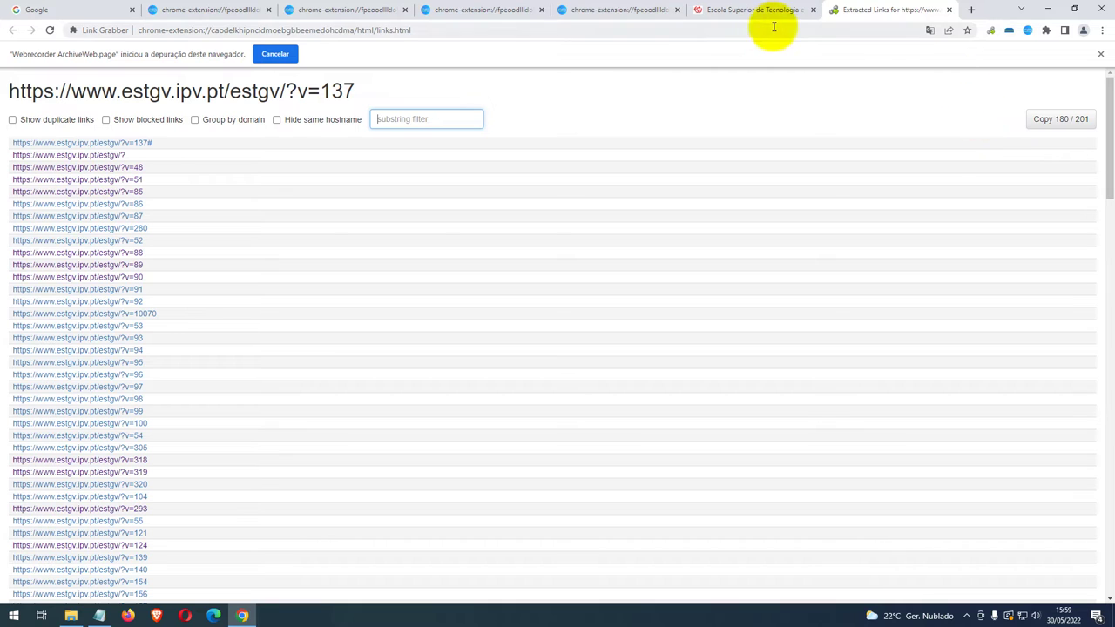
{"action": "left_click", "coordinate": [722, 10]}
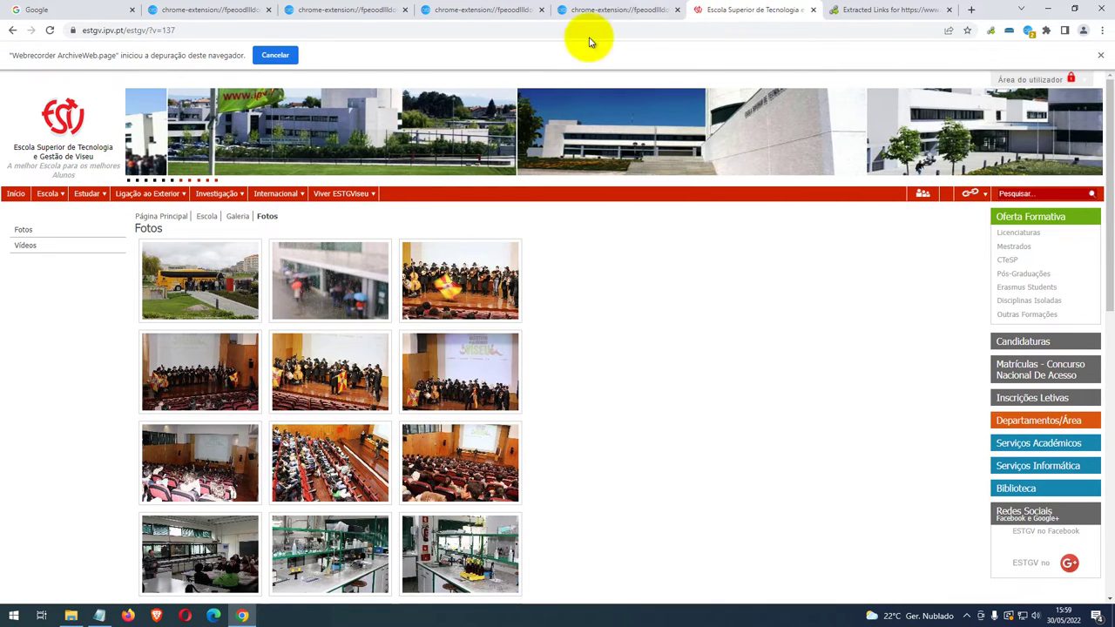
Record the first six full-size gallery photos, IMG_3325 through IMG_3384, by opening each one's link in its own new tab.
{"action": "right_click", "coordinate": [192, 300]}
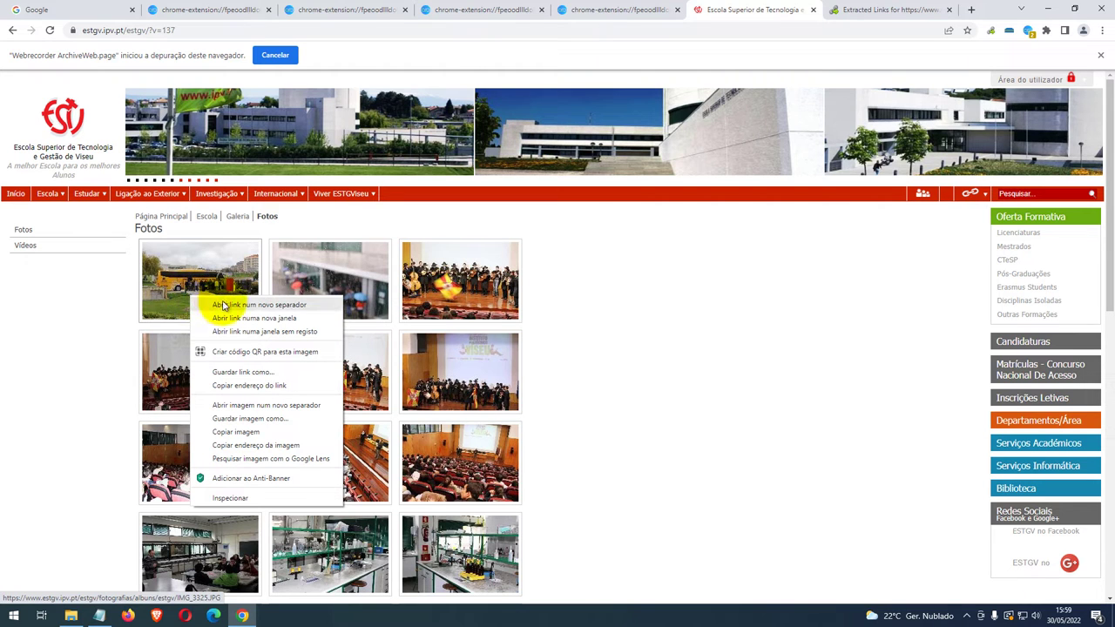
{"action": "left_click", "coordinate": [235, 308]}
{"action": "right_click", "coordinate": [316, 293]}
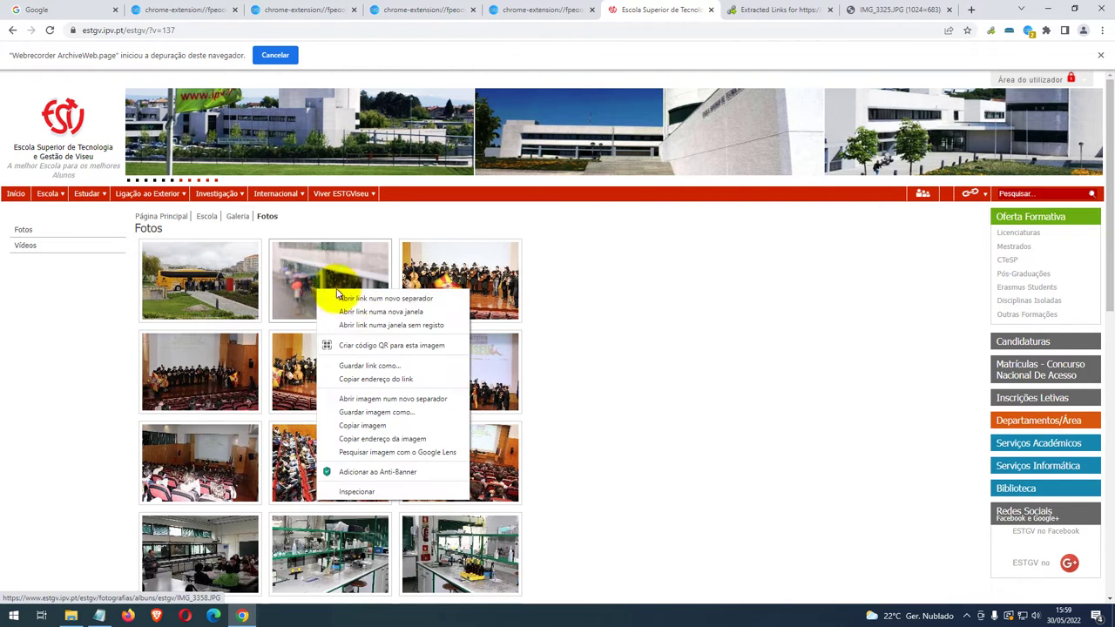
{"action": "left_click", "coordinate": [364, 300]}
{"action": "right_click", "coordinate": [452, 288]}
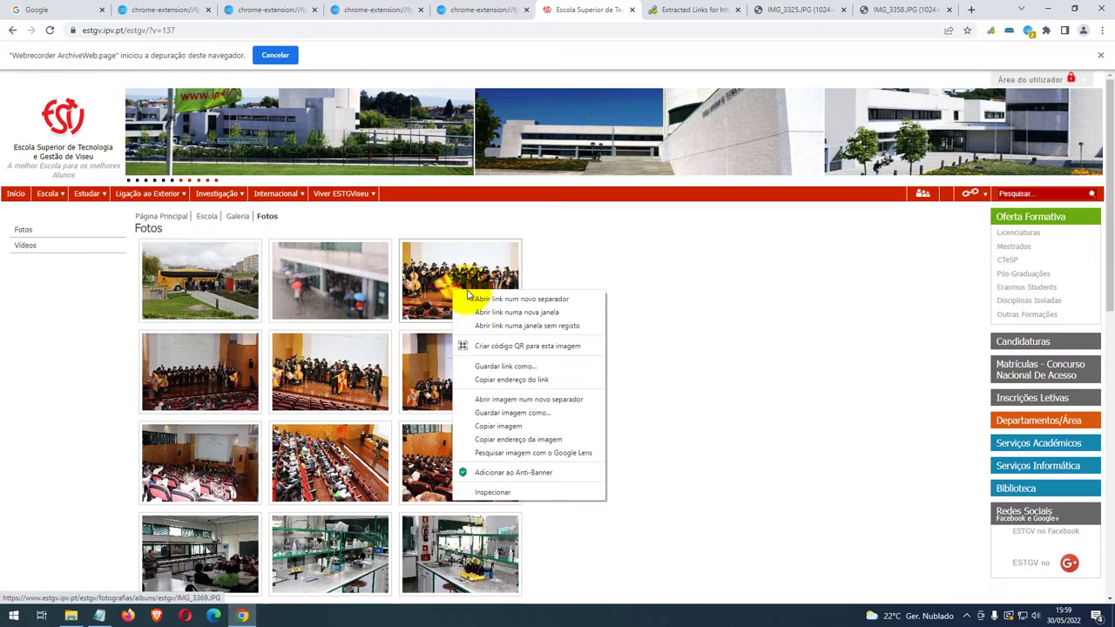
{"action": "left_click", "coordinate": [490, 303]}
{"action": "right_click", "coordinate": [176, 389]}
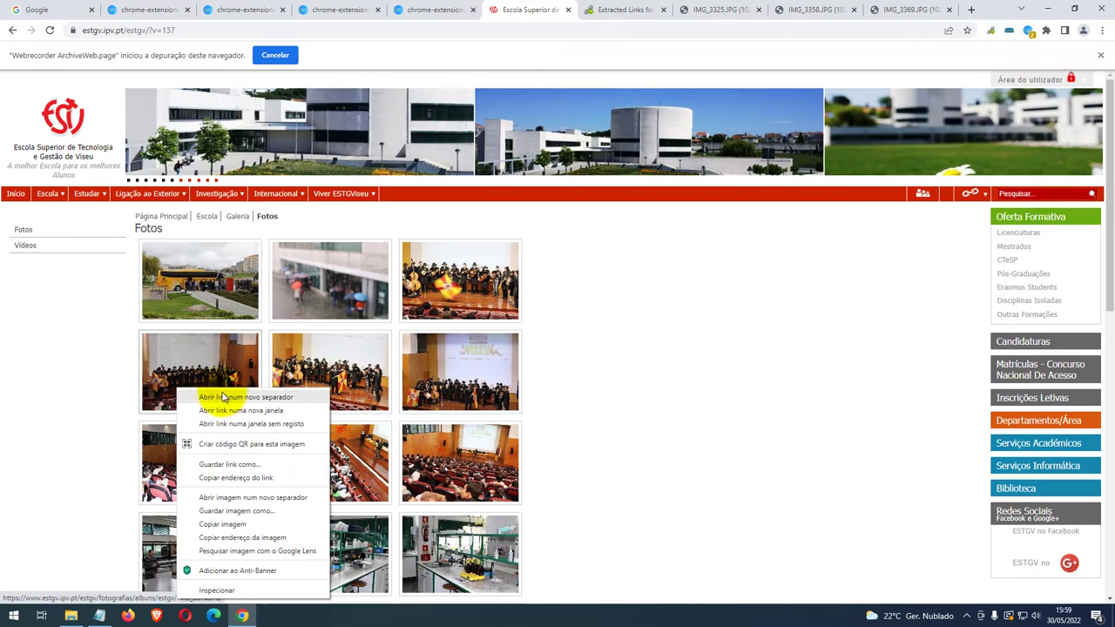
{"action": "left_click", "coordinate": [223, 398]}
{"action": "right_click", "coordinate": [322, 378]}
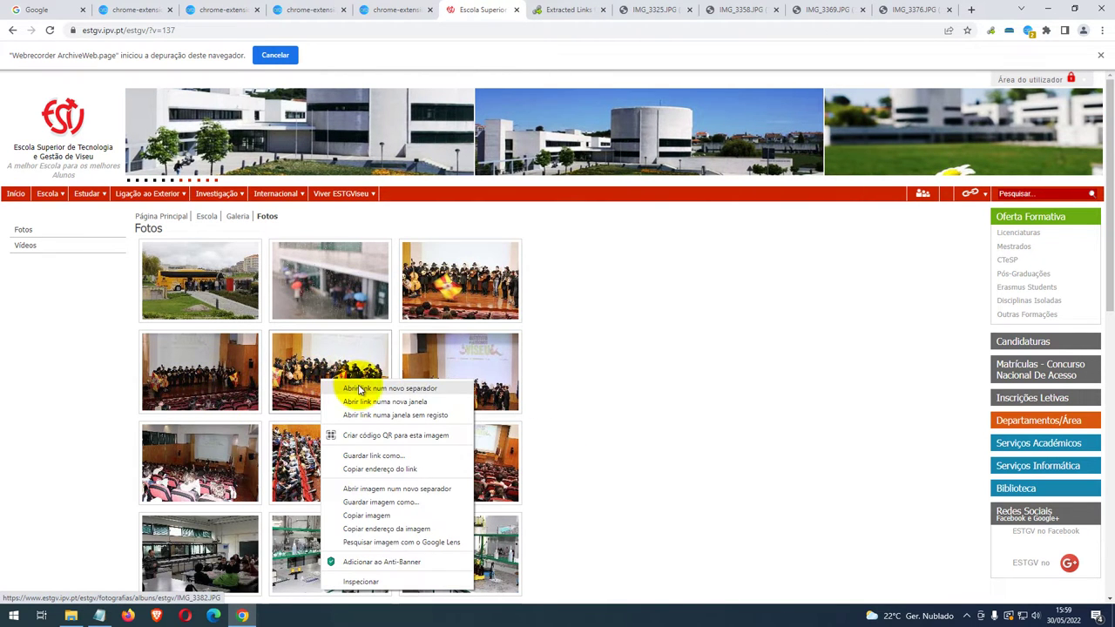
{"action": "left_click", "coordinate": [362, 391]}
{"action": "right_click", "coordinate": [430, 388]}
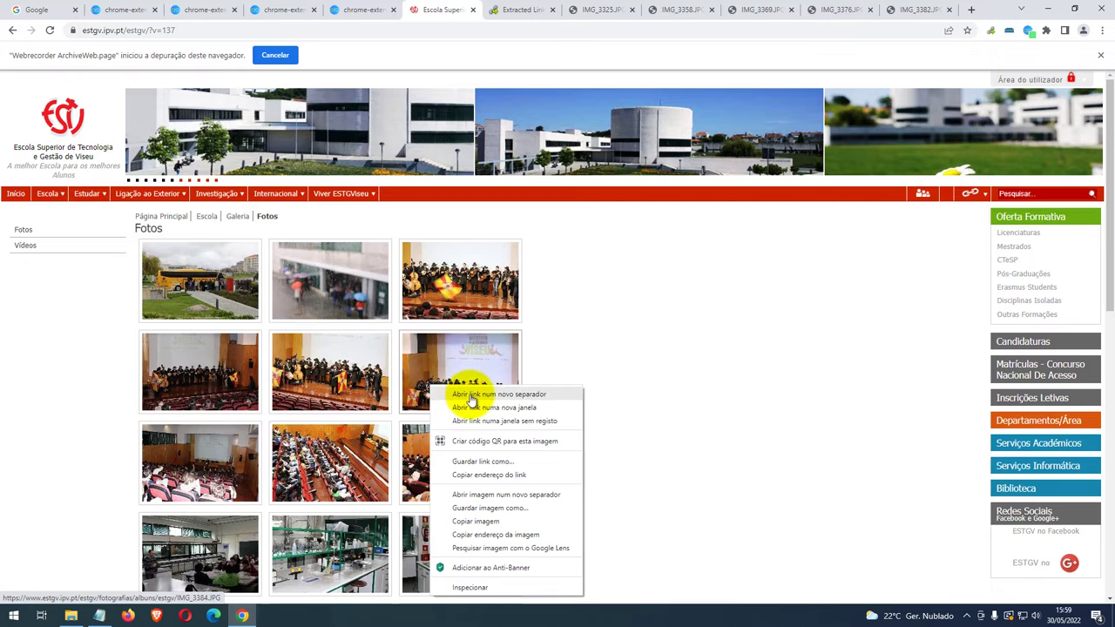
{"action": "left_click", "coordinate": [471, 394]}
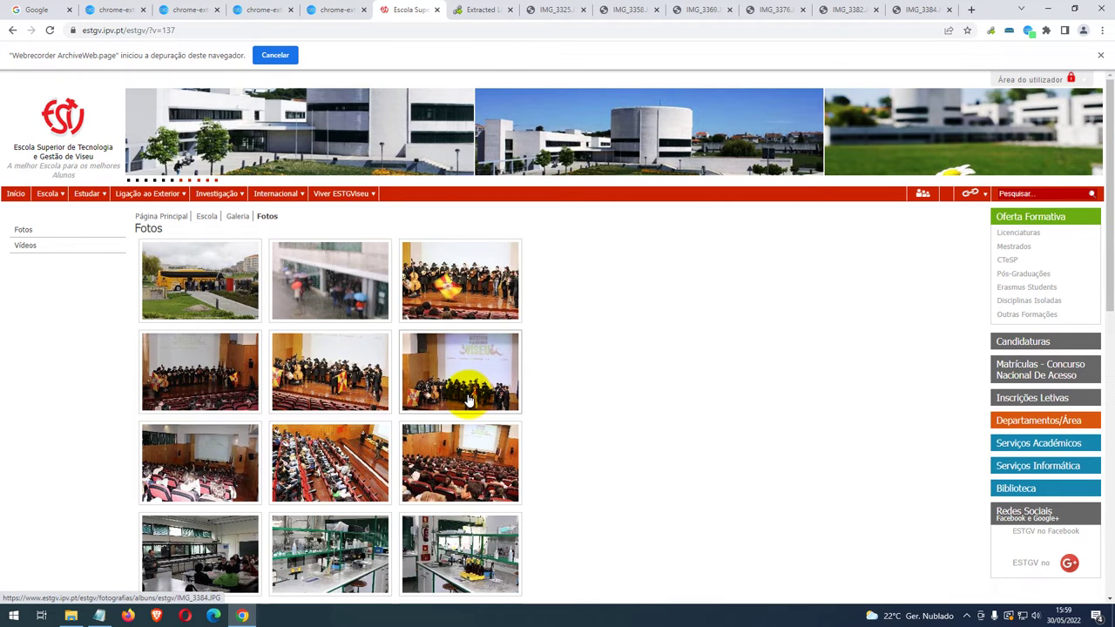
Stop recording the Fotos page and open the "demo1-gravar muitas páginas" archive from the archive list.
{"action": "left_click", "coordinate": [1029, 32]}
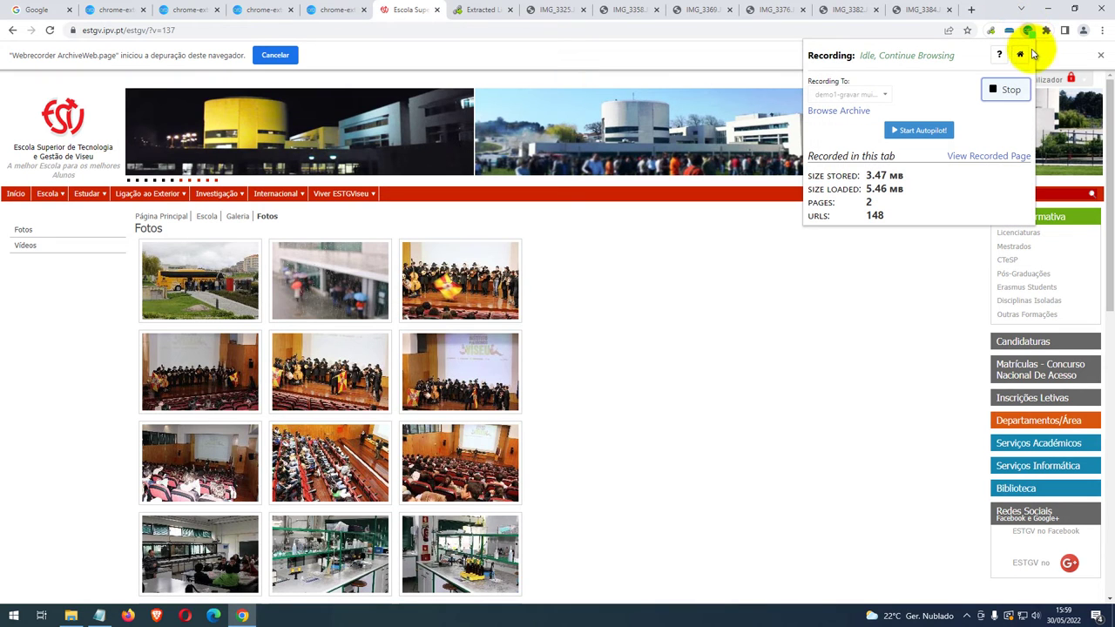
{"action": "left_click", "coordinate": [1007, 94]}
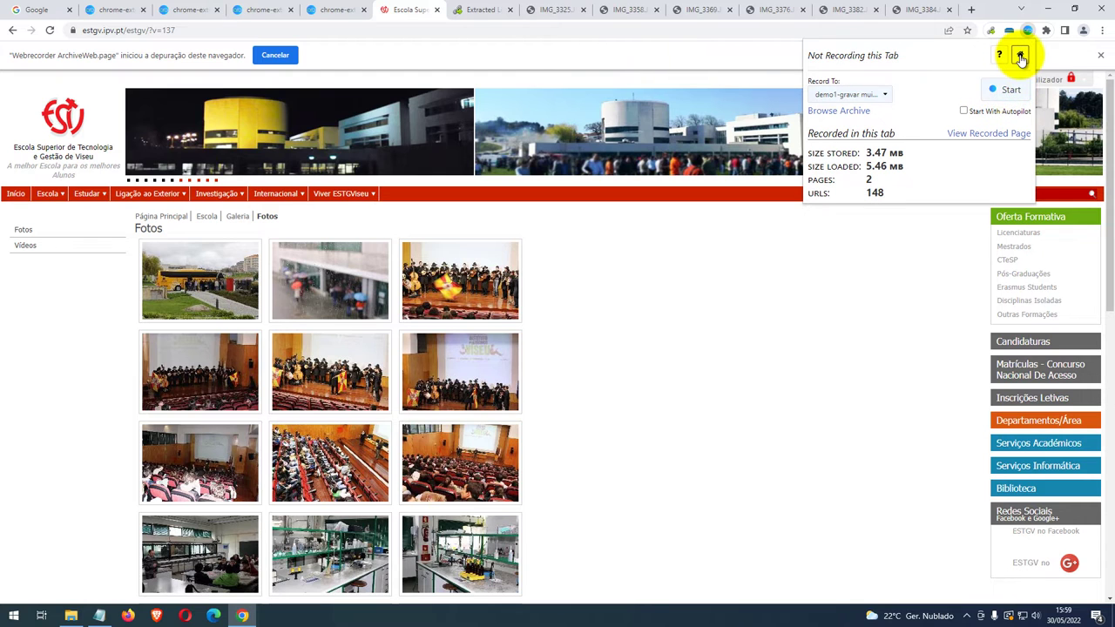
{"action": "left_click", "coordinate": [1020, 57]}
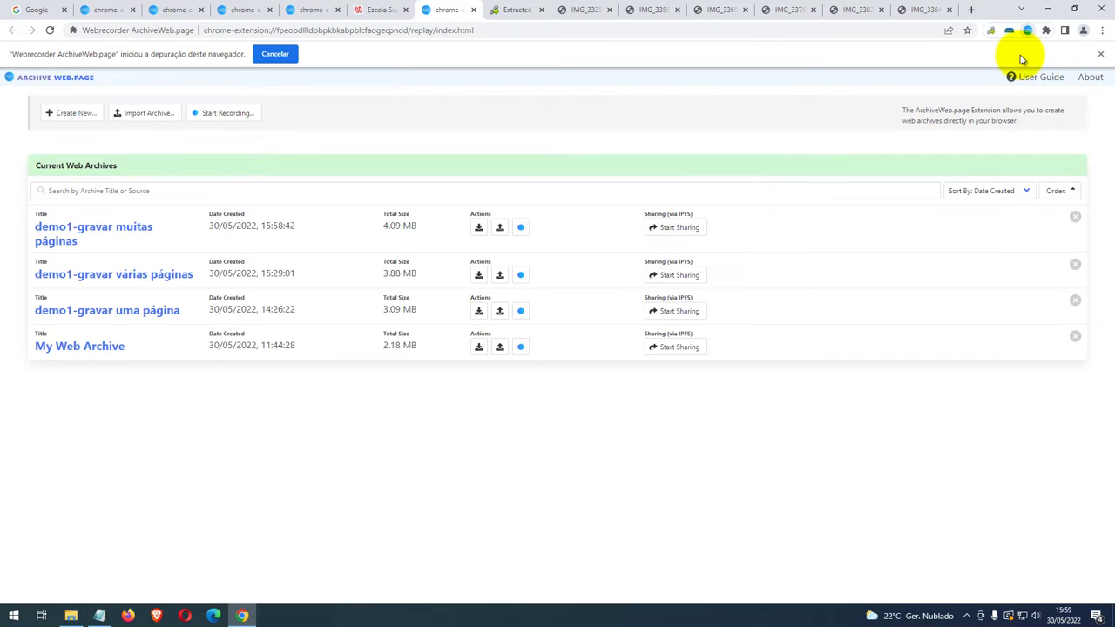
{"action": "left_click", "coordinate": [124, 233]}
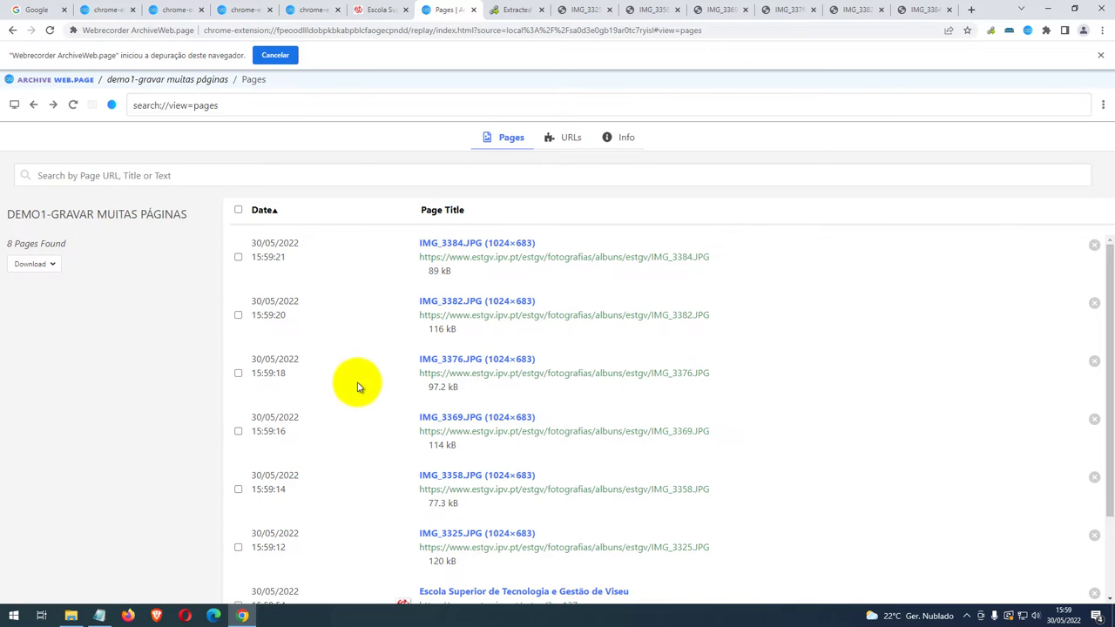
{"action": "scroll", "coordinate": [410, 473], "scroll_direction": "down", "scroll_amount": 2}
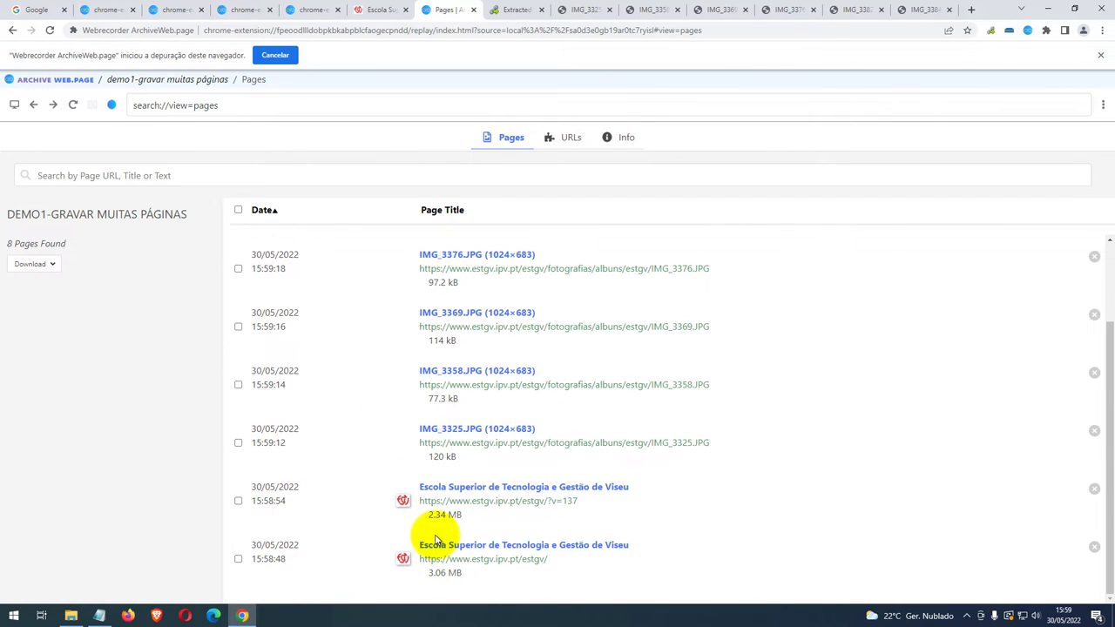
{"action": "left_click", "coordinate": [449, 553]}
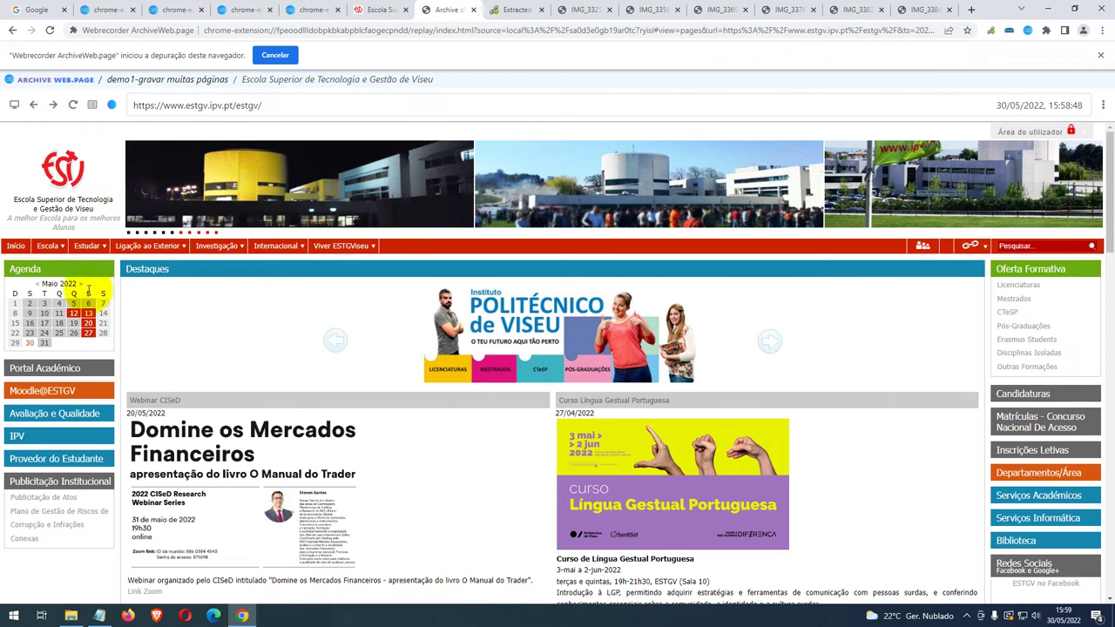
{"action": "mouse_move", "coordinate": [47, 244]}
{"action": "mouse_move", "coordinate": [100, 388]}
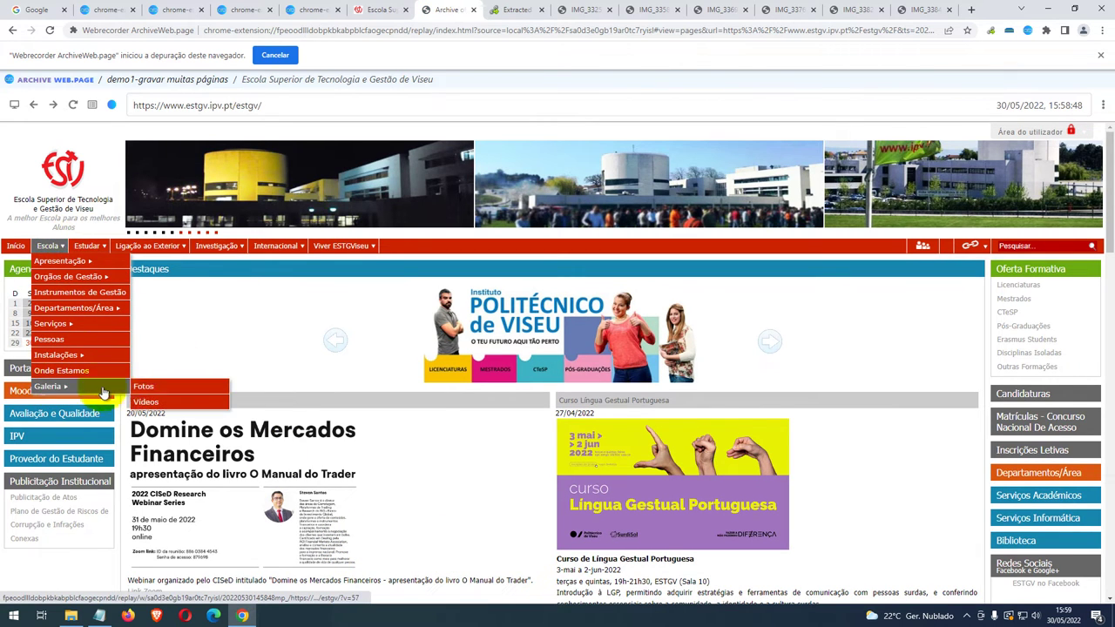
{"action": "left_click", "coordinate": [145, 387]}
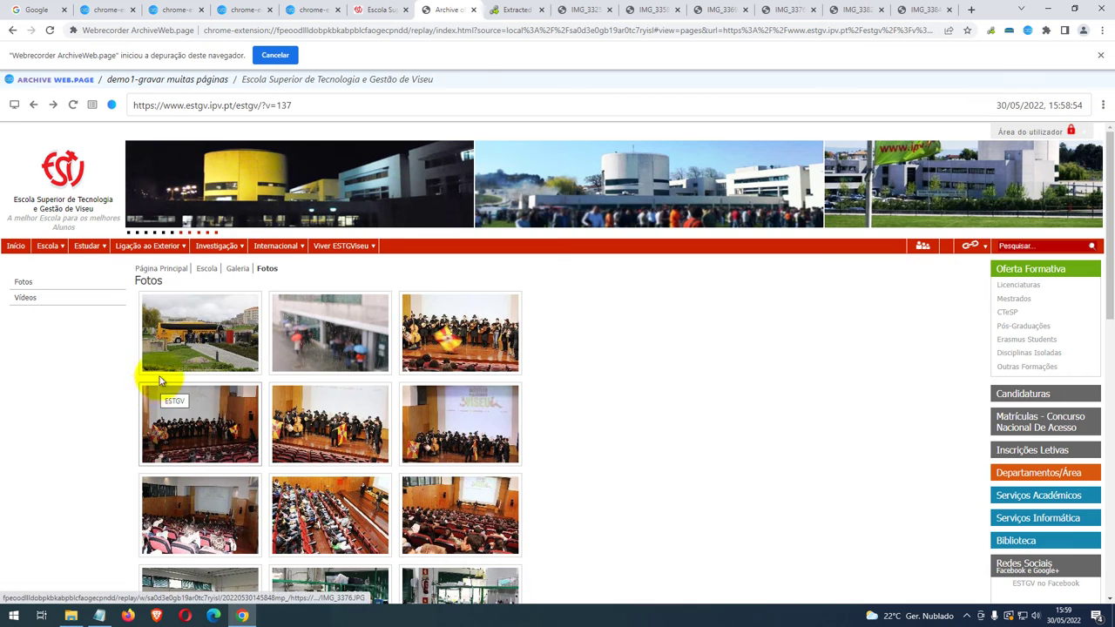
View the enlarged photos in the archived gallery from the first through the eighth to check their replay.
{"action": "left_click", "coordinate": [190, 345]}
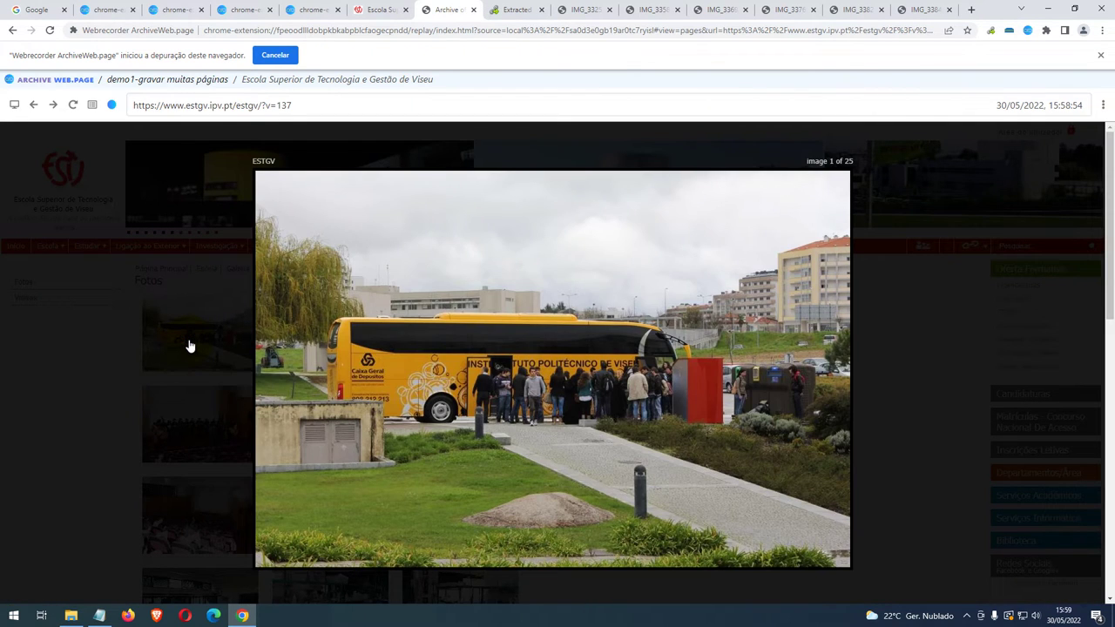
{"action": "key", "text": "Right"}
{"action": "key", "text": "Right"}
{"action": "key", "text": "Right"}
{"action": "key", "text": "Right"}
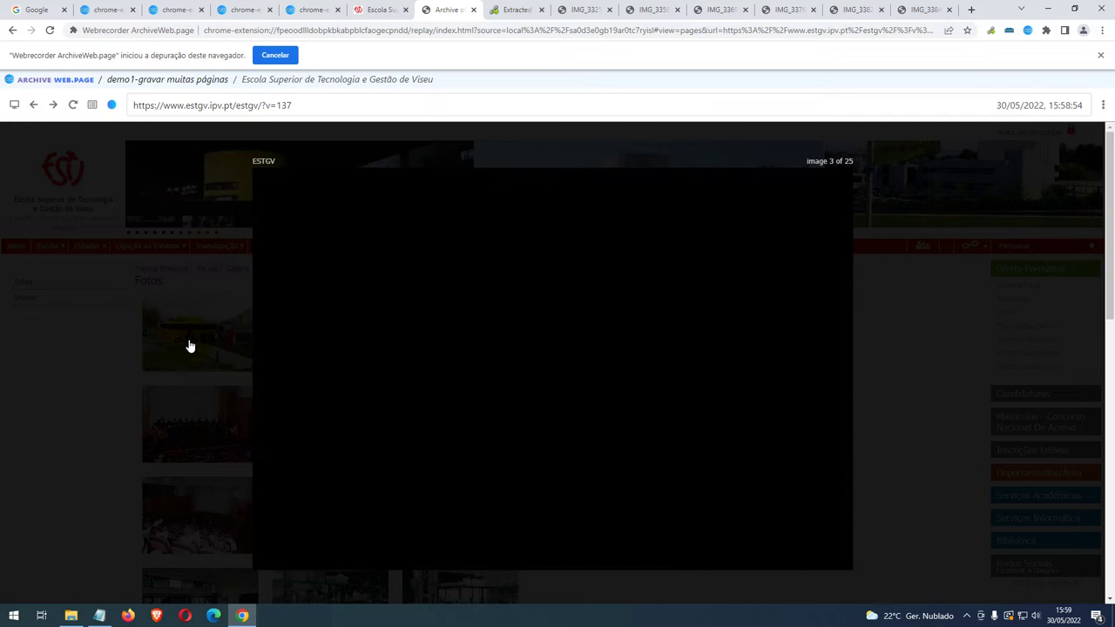
{"action": "key", "text": "Right"}
{"action": "key", "text": "Right"}
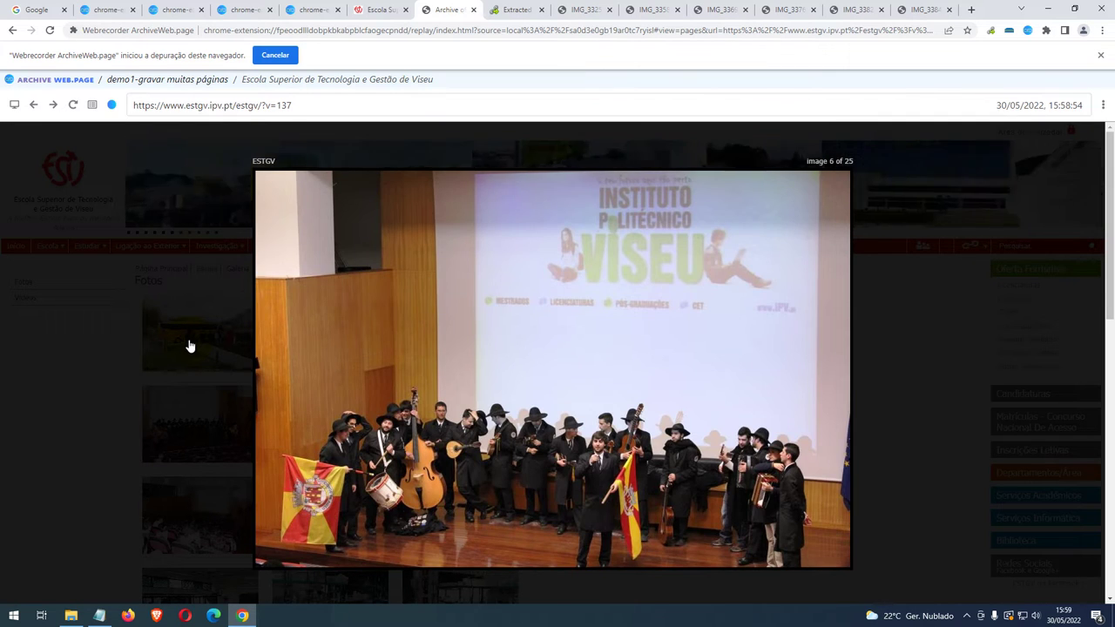
{"action": "key", "text": "Right"}
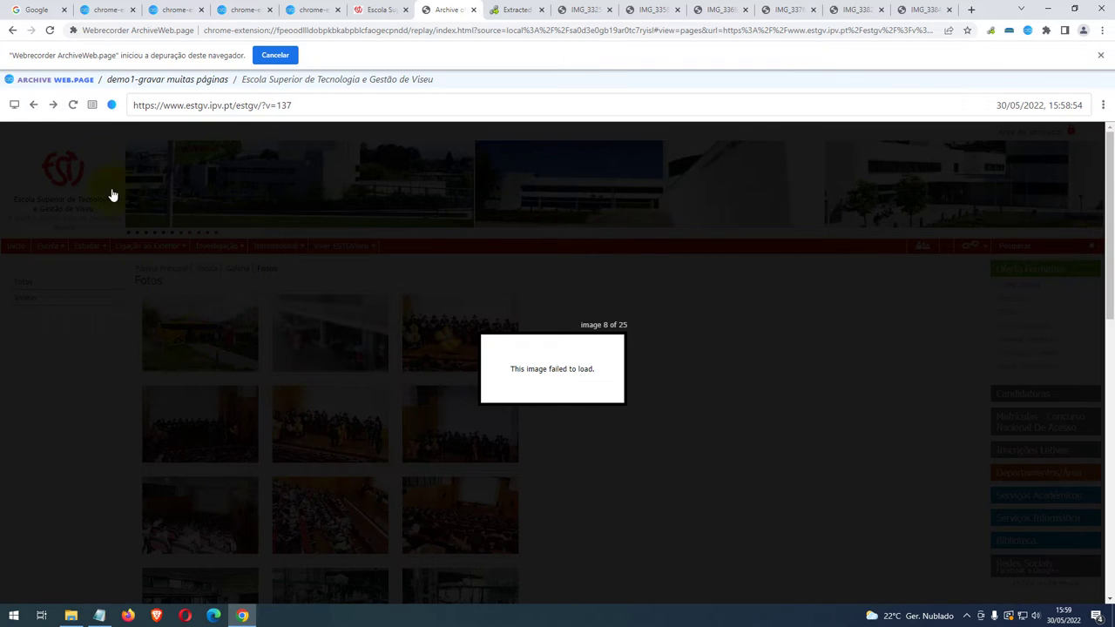
{"action": "left_click", "coordinate": [58, 84]}
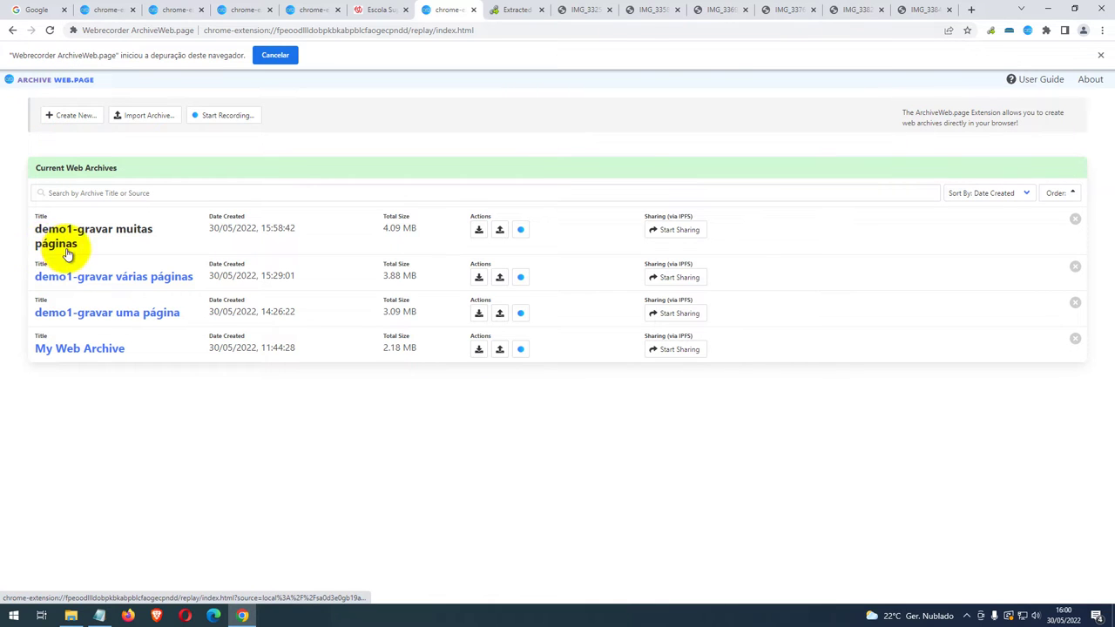
{"action": "left_click", "coordinate": [520, 230]}
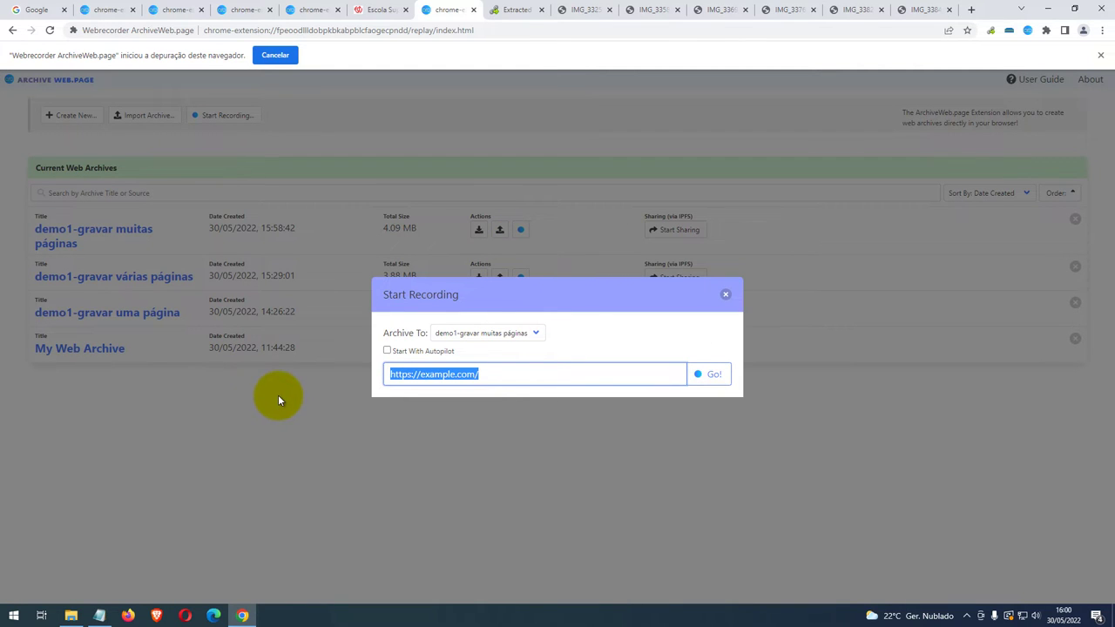
{"action": "type", "text": "https://www.estgv.ipv.pt/"}
{"action": "left_click", "coordinate": [713, 376]}
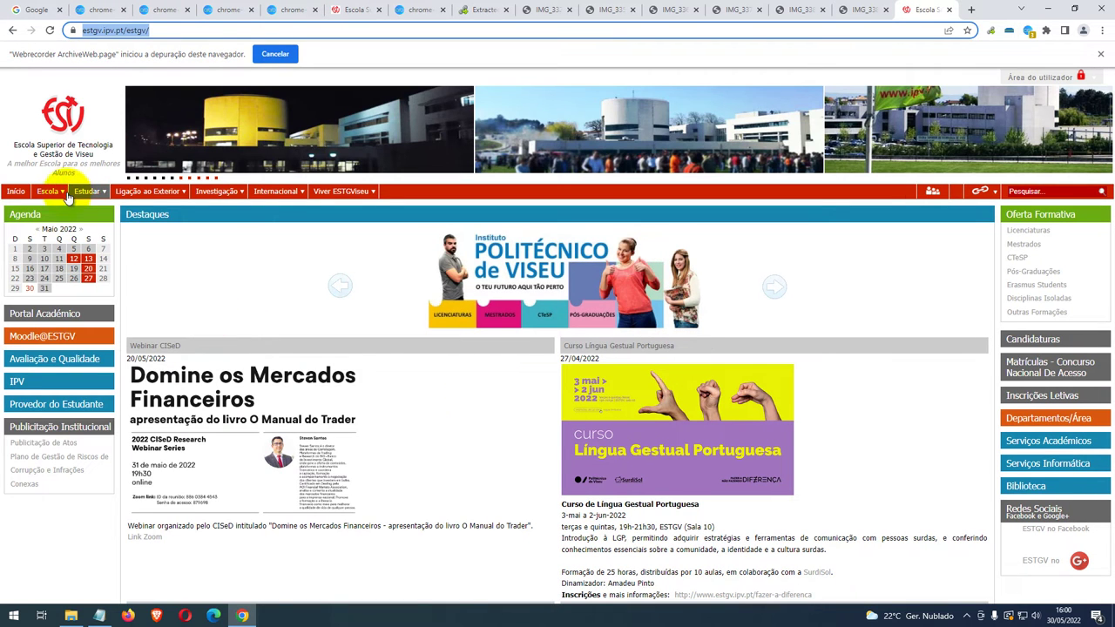
{"action": "mouse_move", "coordinate": [68, 197]}
{"action": "mouse_move", "coordinate": [63, 335]}
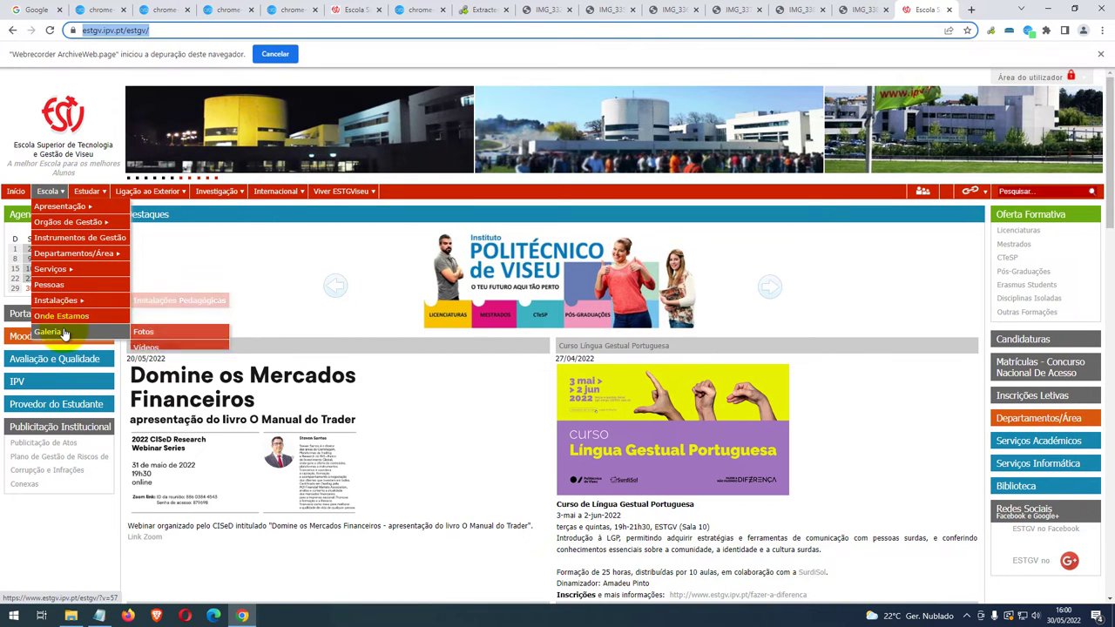
{"action": "left_click", "coordinate": [147, 332]}
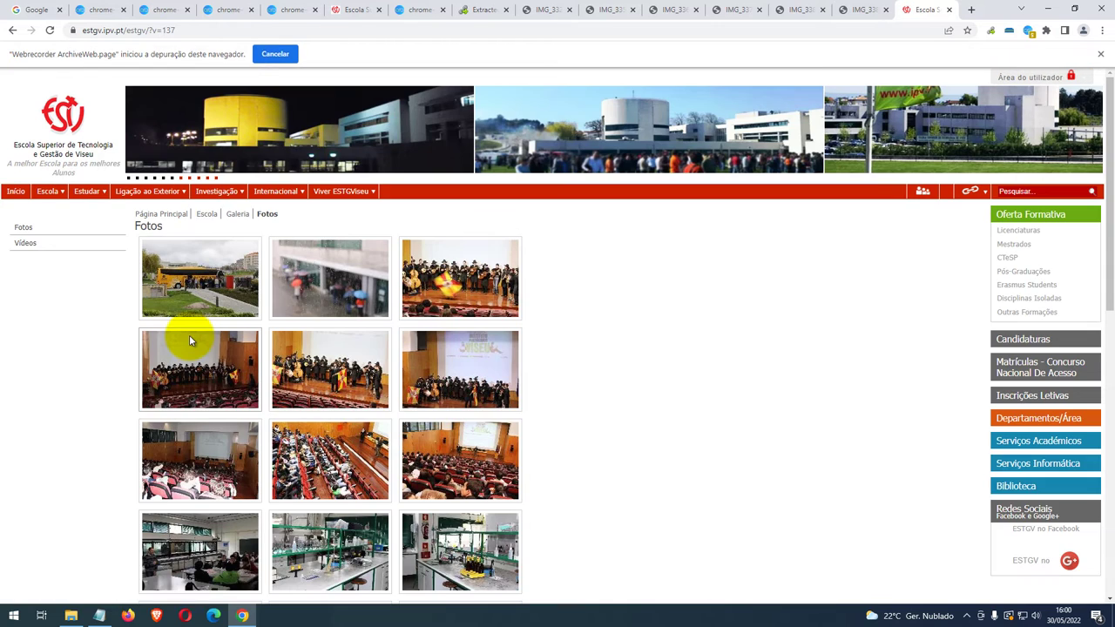
Record the seventh through twelfth full-size gallery photos, IMG_3474 through IMG_3497, by opening each one's link in its own new tab.
{"action": "right_click", "coordinate": [191, 486]}
{"action": "left_click", "coordinate": [270, 278]}
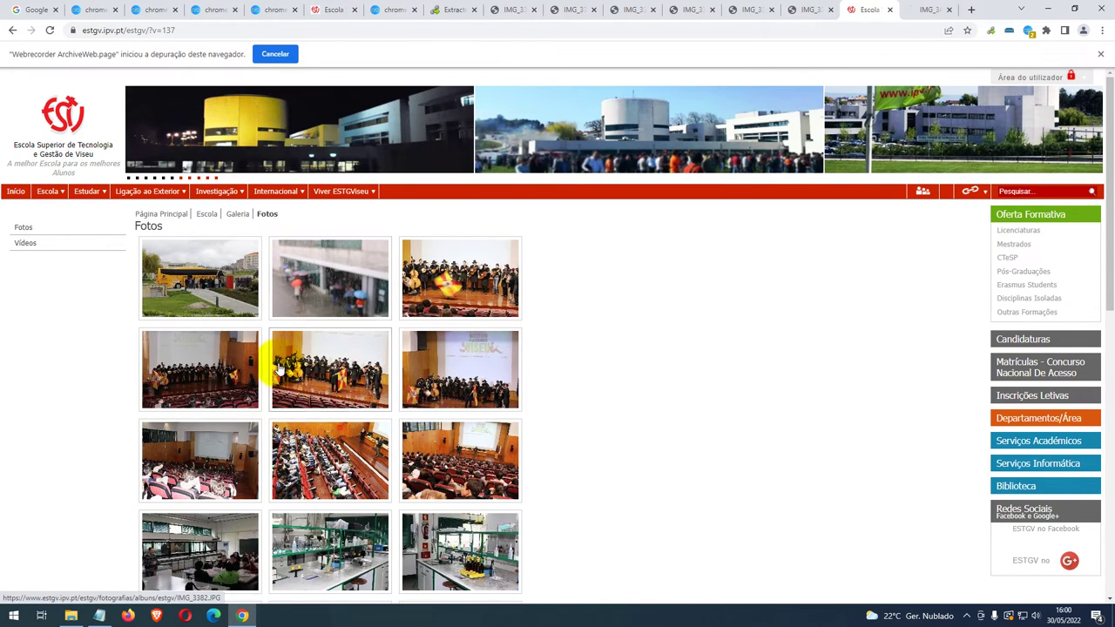
{"action": "right_click", "coordinate": [301, 470]}
{"action": "left_click", "coordinate": [402, 263]}
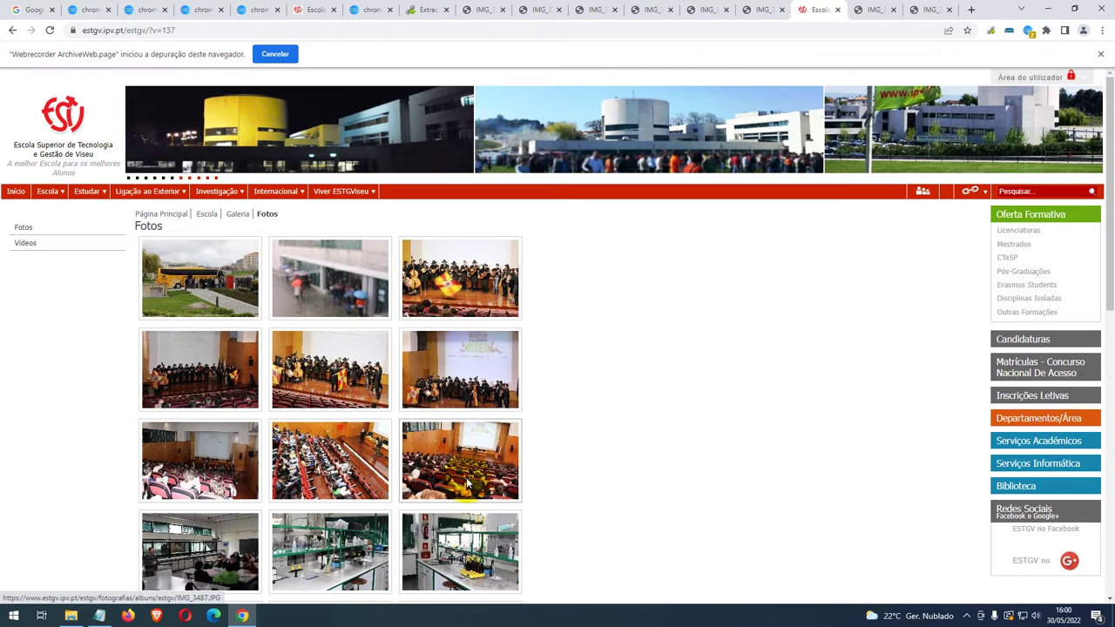
{"action": "right_click", "coordinate": [467, 484]}
{"action": "left_click", "coordinate": [528, 277]}
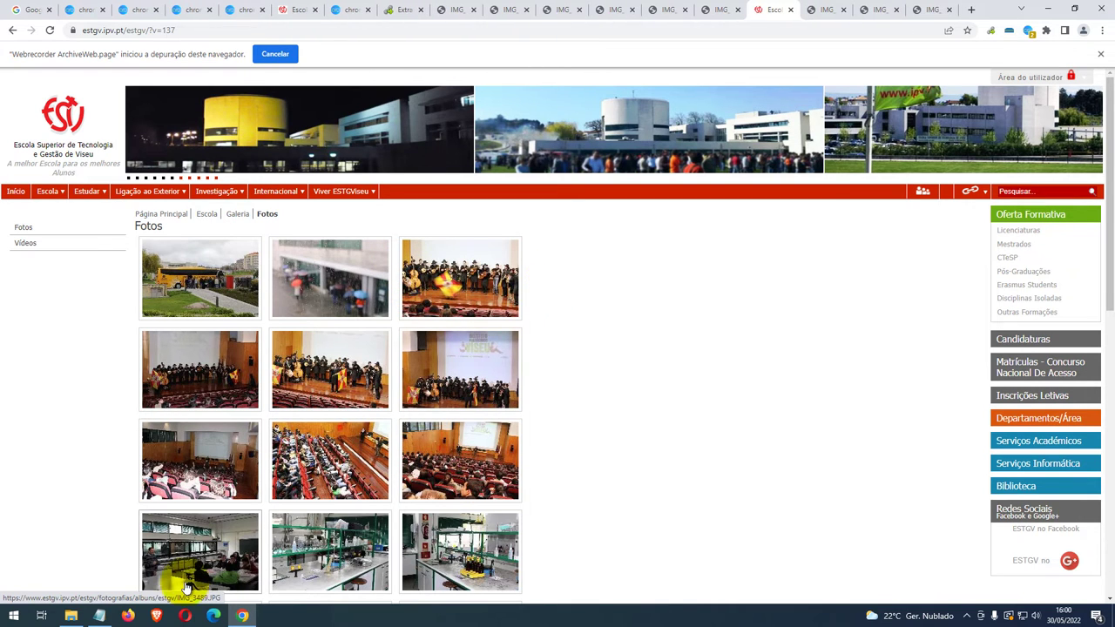
{"action": "right_click", "coordinate": [186, 589]}
{"action": "left_click", "coordinate": [276, 373]}
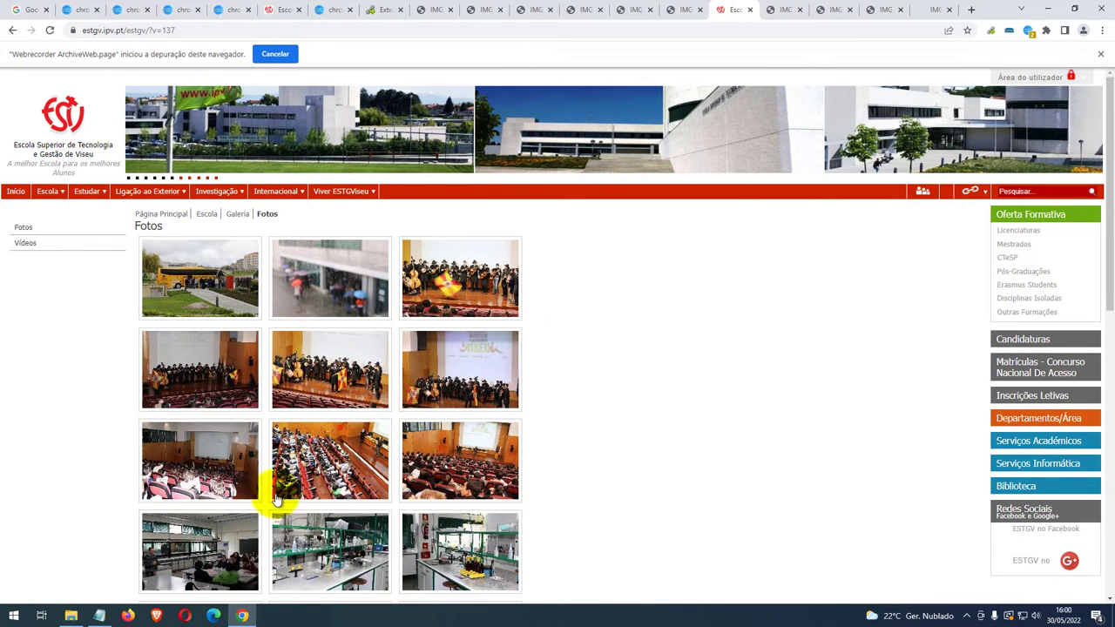
{"action": "right_click", "coordinate": [337, 340]}
{"action": "left_click", "coordinate": [430, 349]}
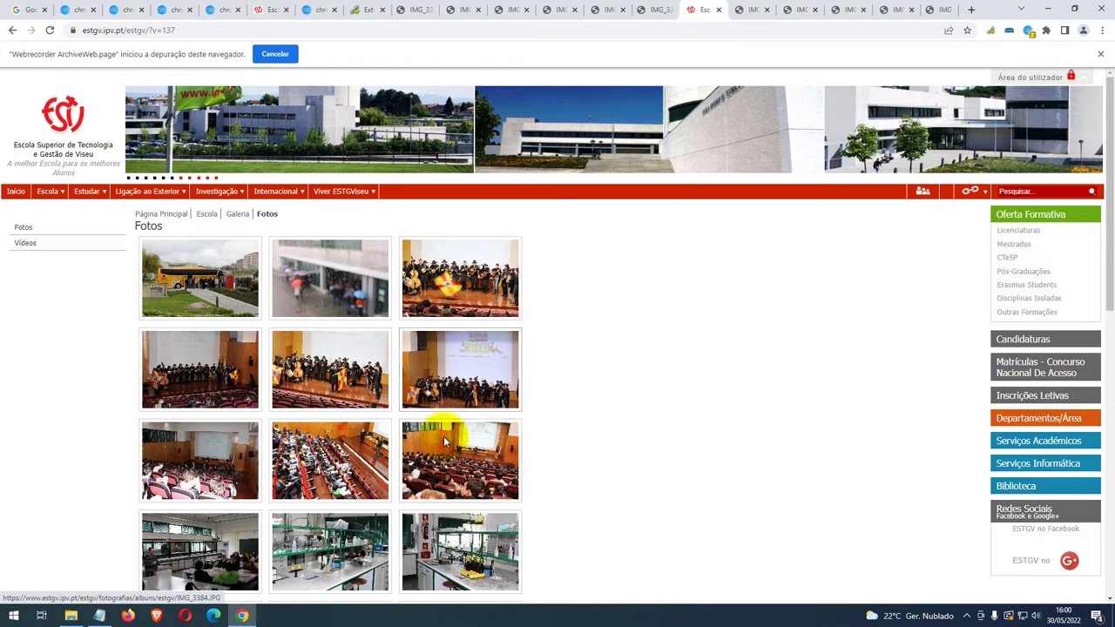
{"action": "right_click", "coordinate": [464, 358]}
{"action": "left_click", "coordinate": [531, 366]}
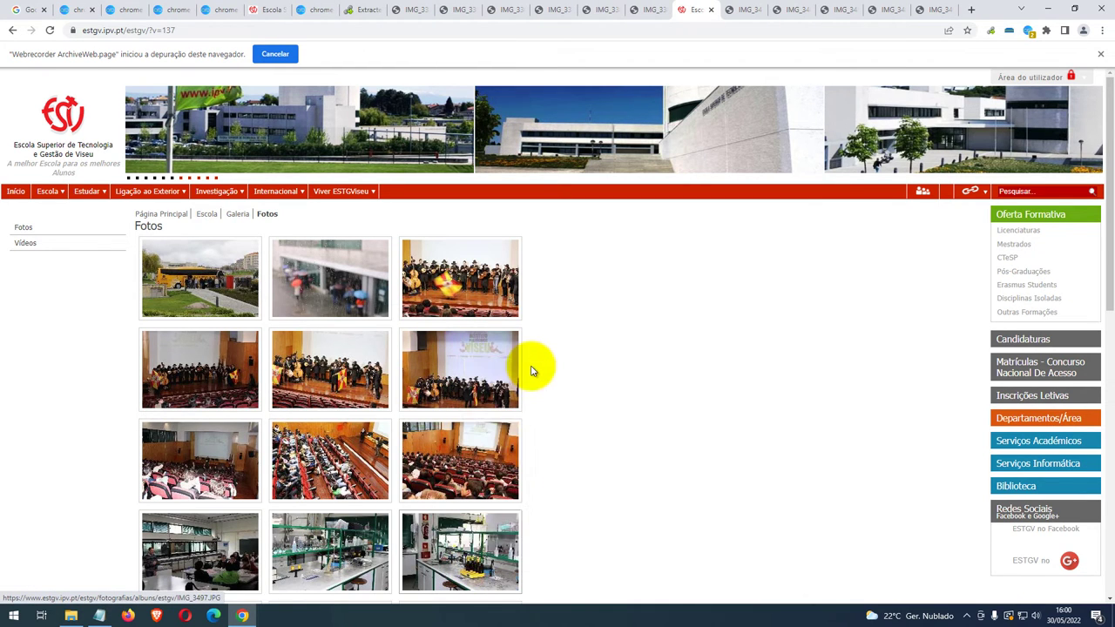
Stop recording the Fotos page and open the download options of the "demo1-gravar muitas páginas" archive.
{"action": "left_click", "coordinate": [1029, 32]}
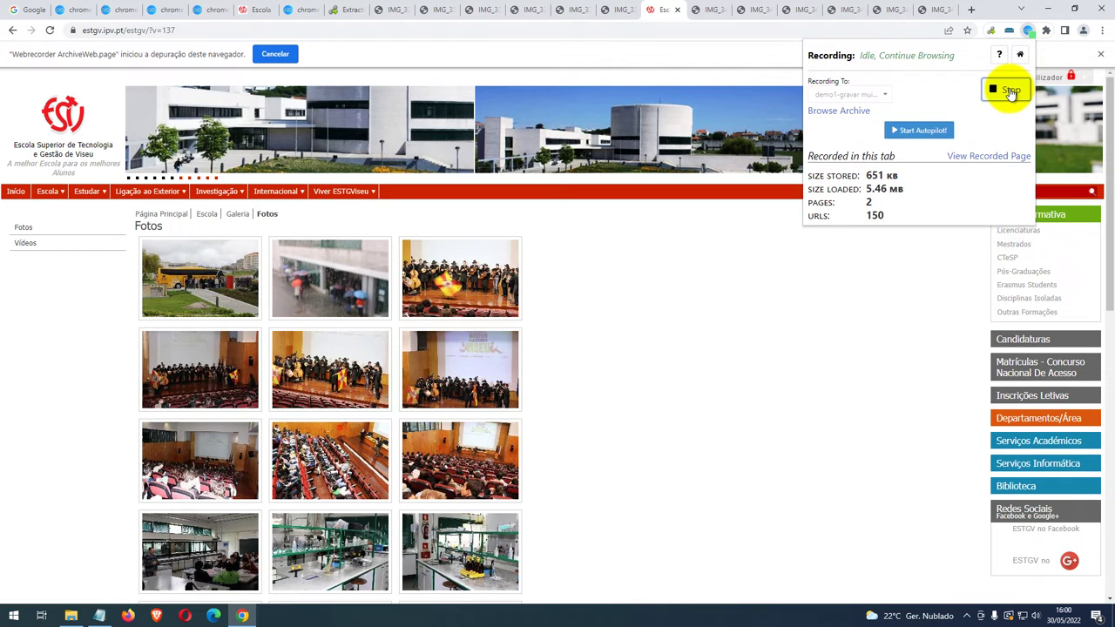
{"action": "left_click", "coordinate": [1008, 90]}
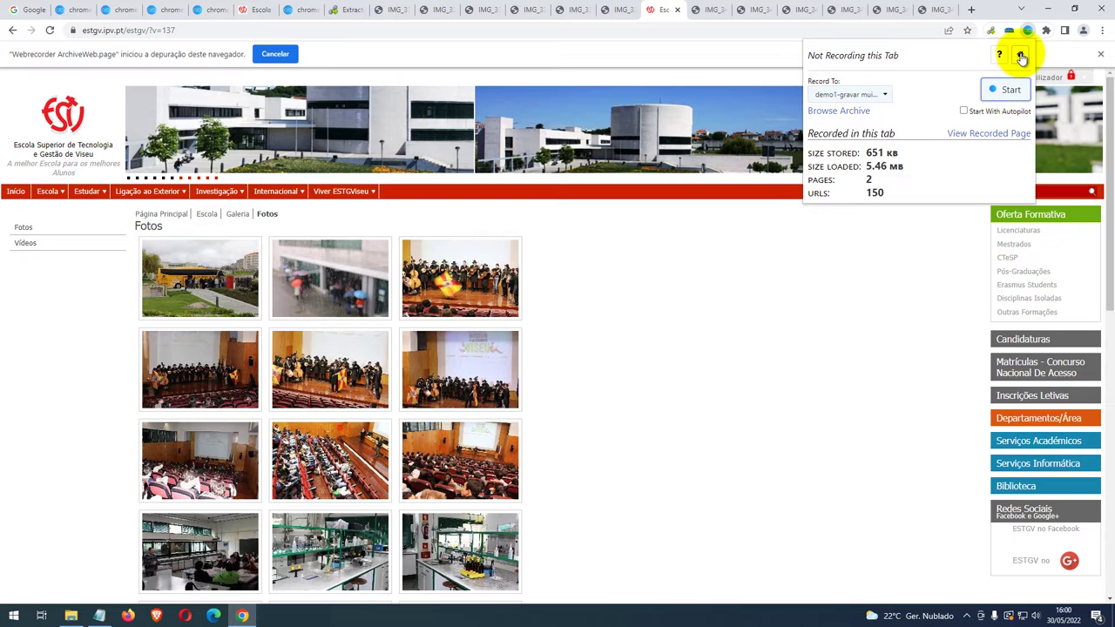
{"action": "left_click", "coordinate": [1020, 57]}
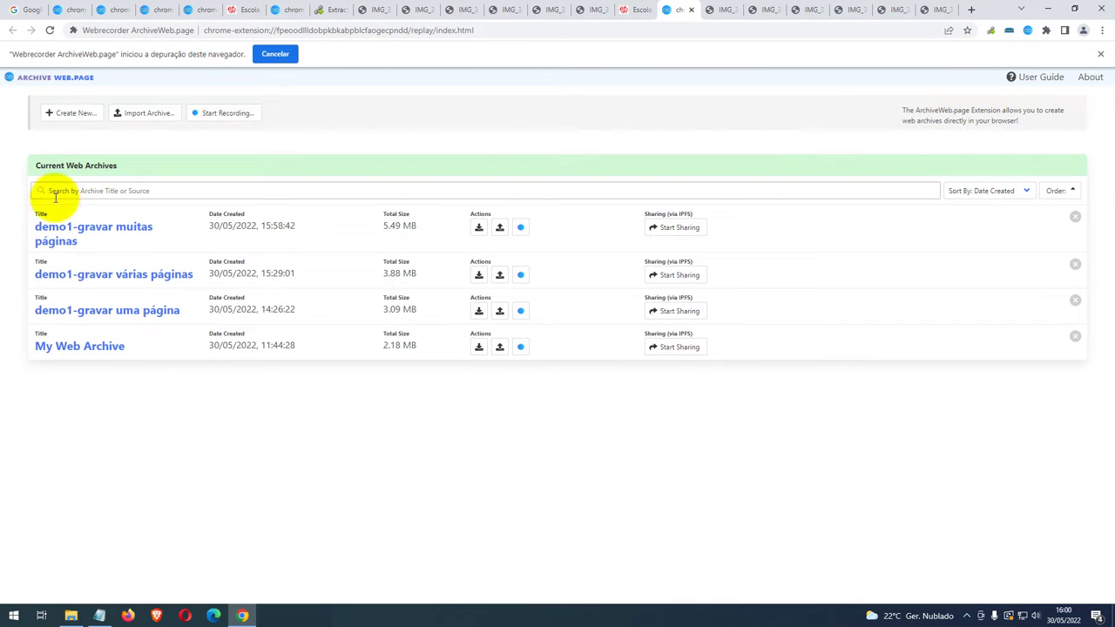
{"action": "left_click", "coordinate": [44, 232]}
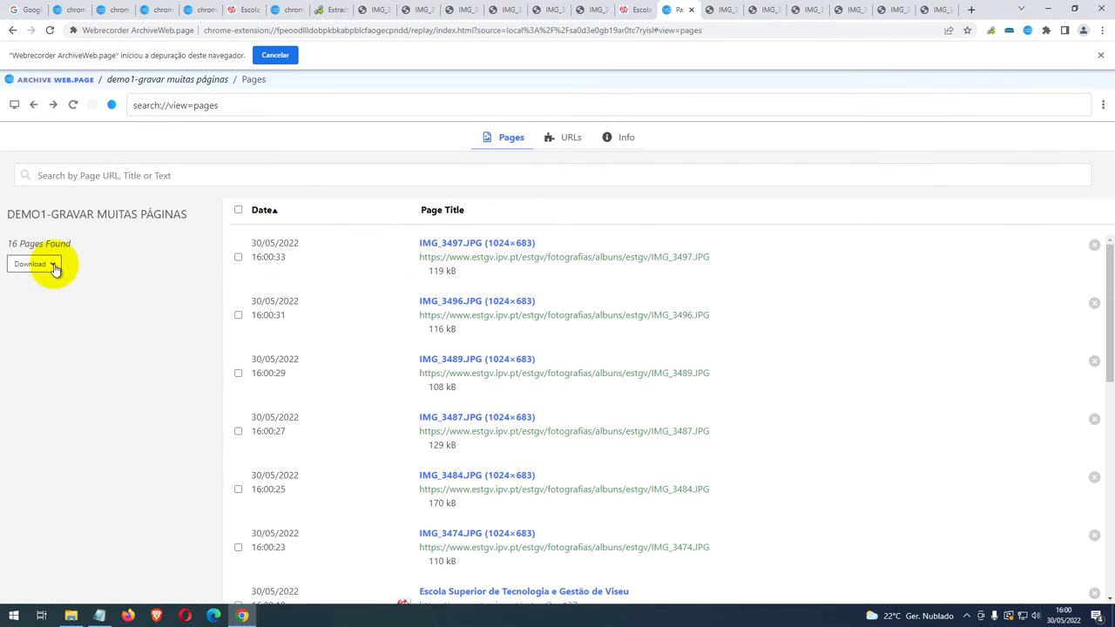
{"action": "left_click", "coordinate": [53, 265]}
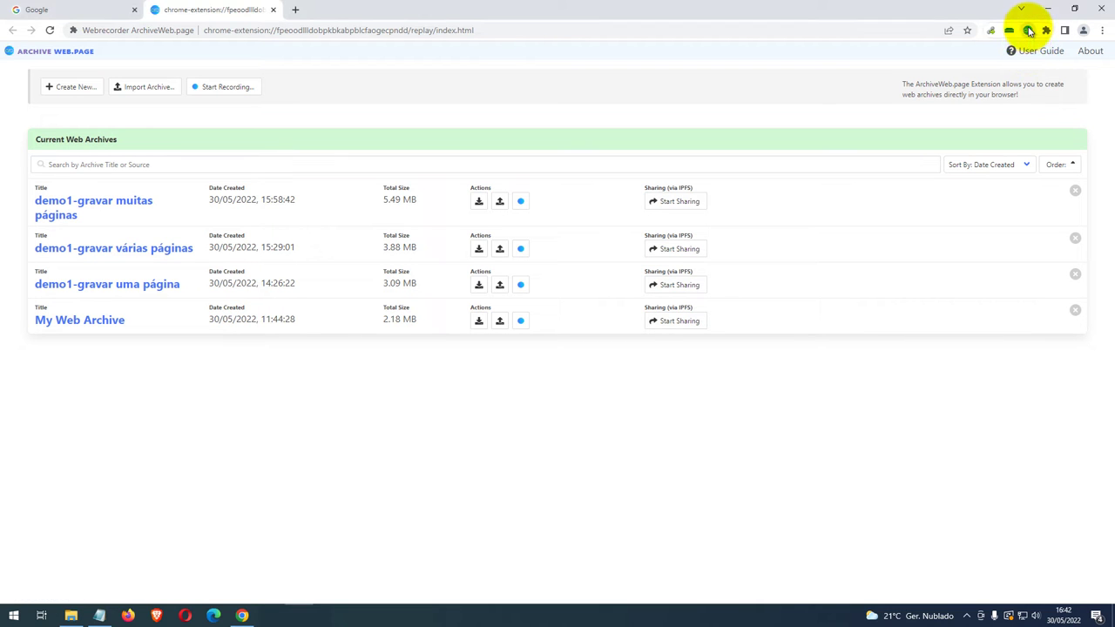
Open the extension's archive list and create a new archive titled "demo2 -gravar-redes-sociais-Twitter".
{"action": "left_click", "coordinate": [1028, 31]}
{"action": "left_click", "coordinate": [1021, 56]}
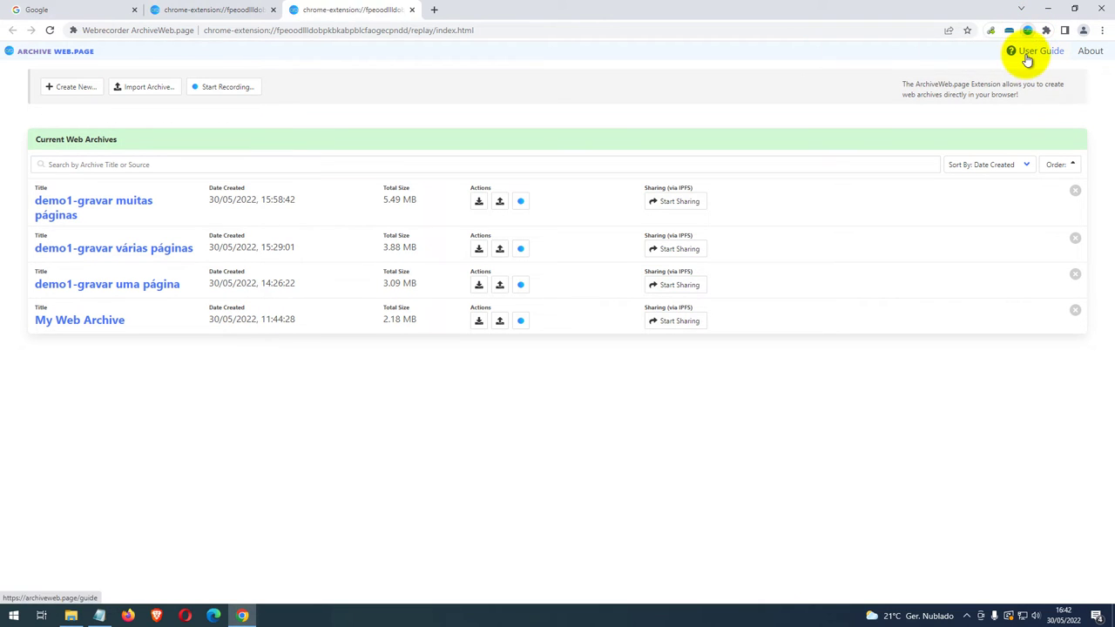
{"action": "left_click", "coordinate": [73, 88]}
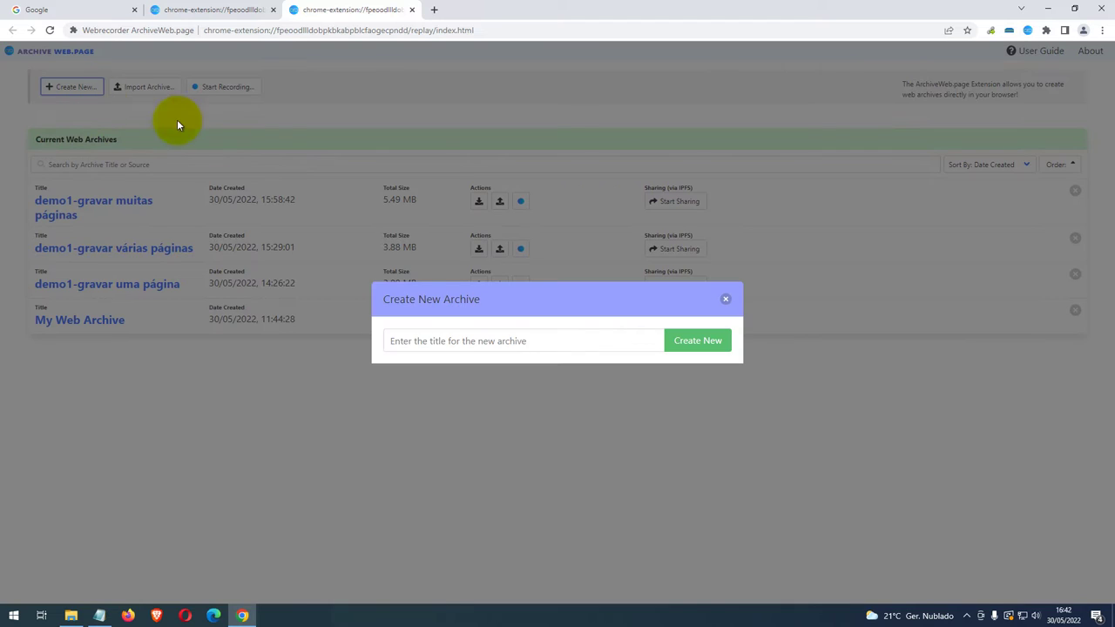
{"action": "left_click", "coordinate": [418, 341]}
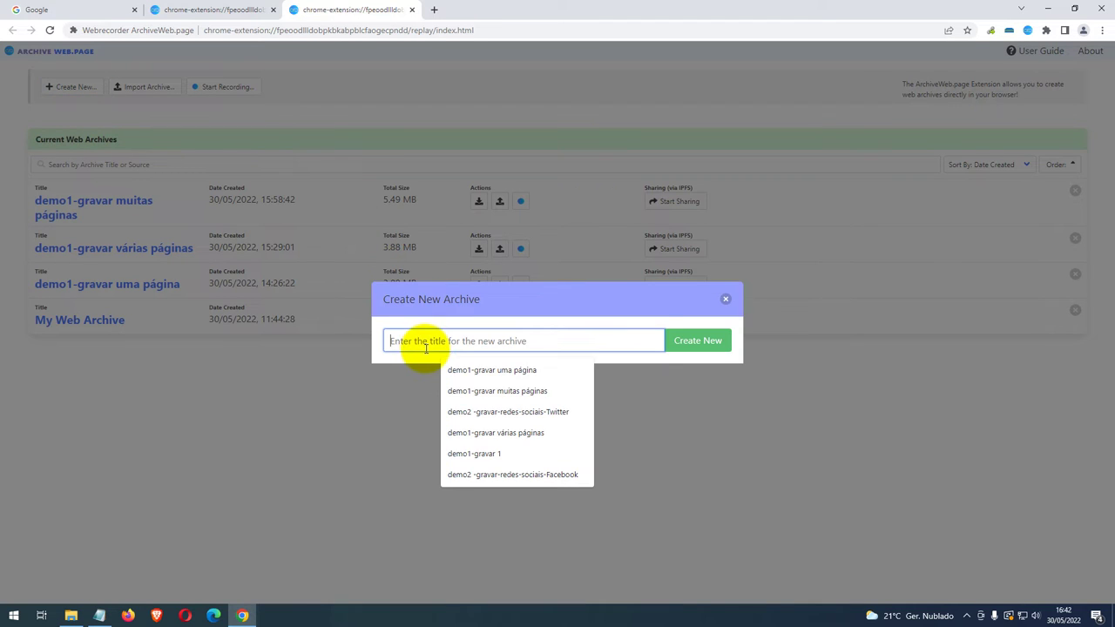
{"action": "left_click", "coordinate": [526, 411]}
{"action": "left_click", "coordinate": [692, 342]}
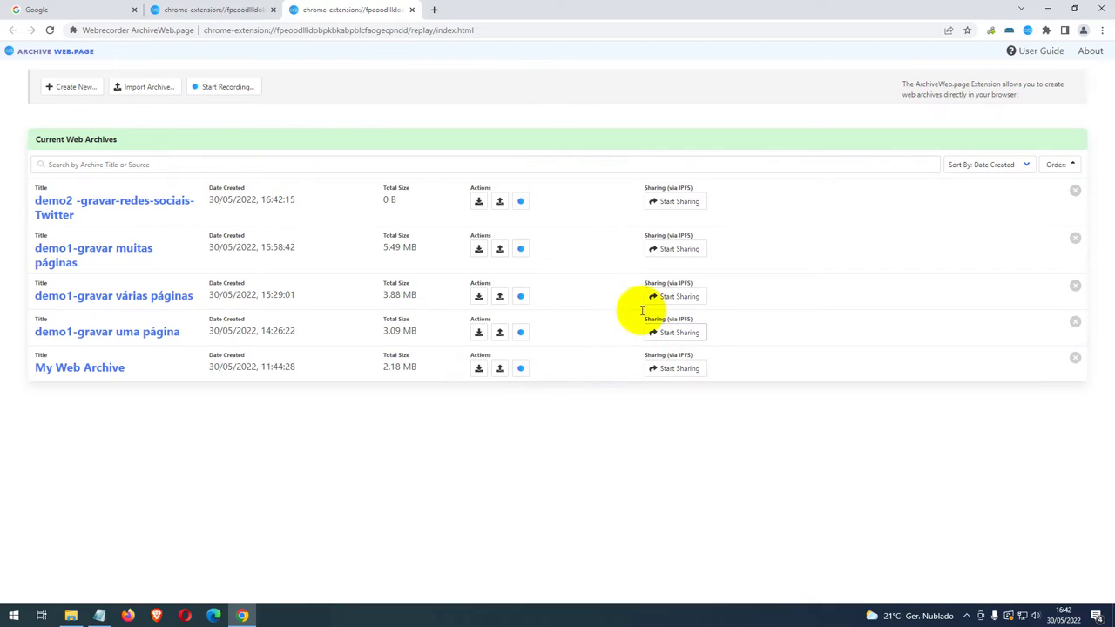
{"action": "left_click", "coordinate": [521, 203]}
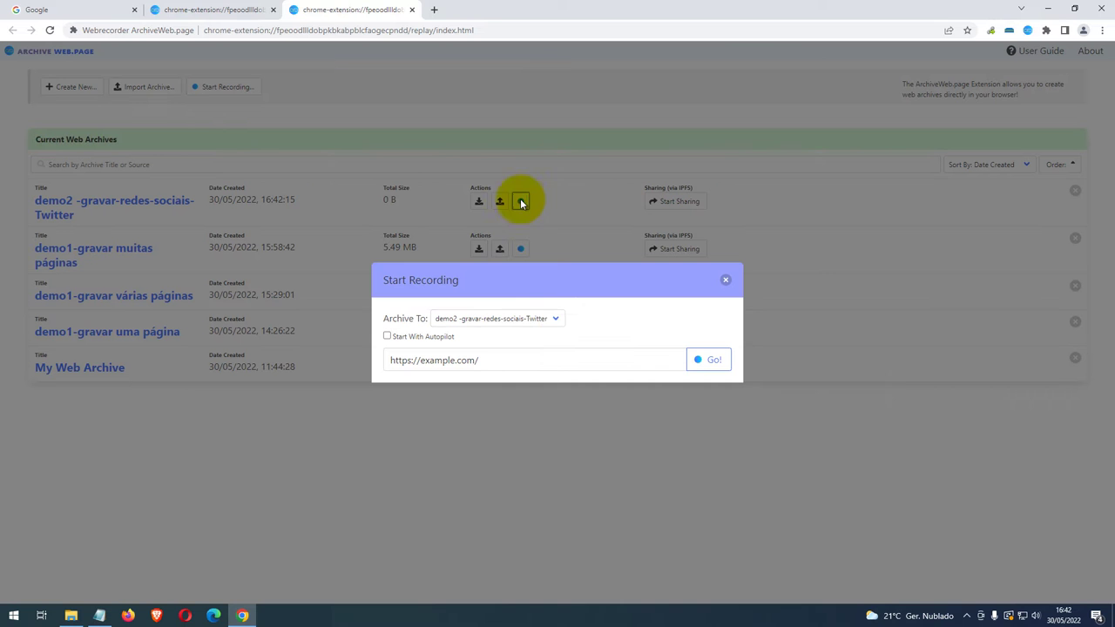
{"action": "triple_click", "coordinate": [517, 351]}
{"action": "type", "text": "https://twitter.com/jairbolsonaro"}
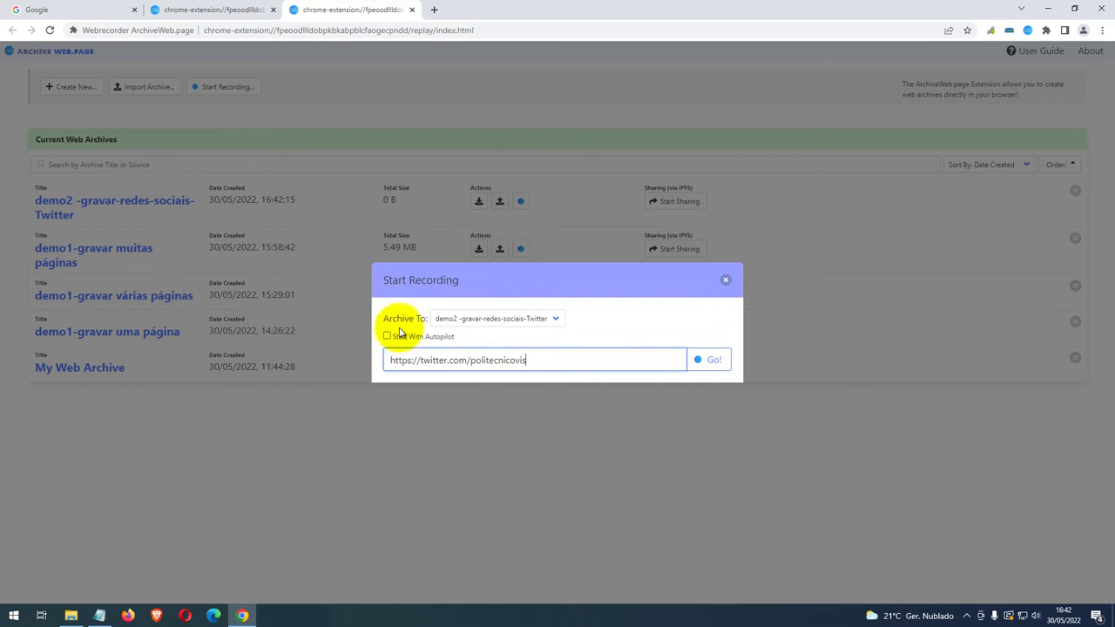
{"action": "left_click", "coordinate": [712, 361]}
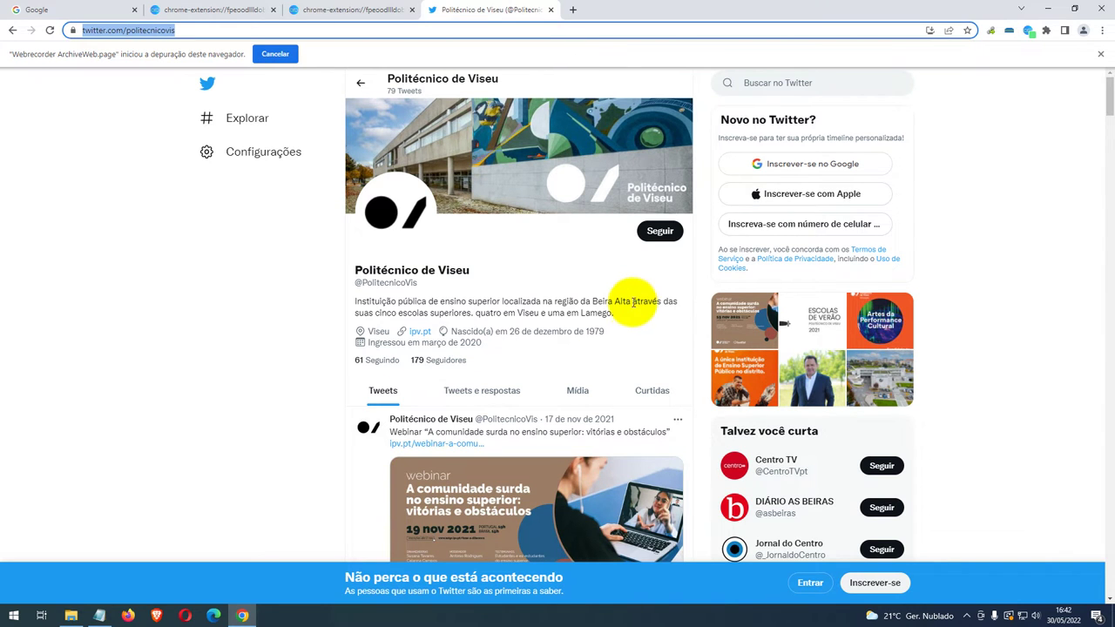
{"action": "scroll", "coordinate": [632, 348], "scroll_direction": "down", "scroll_amount": 1}
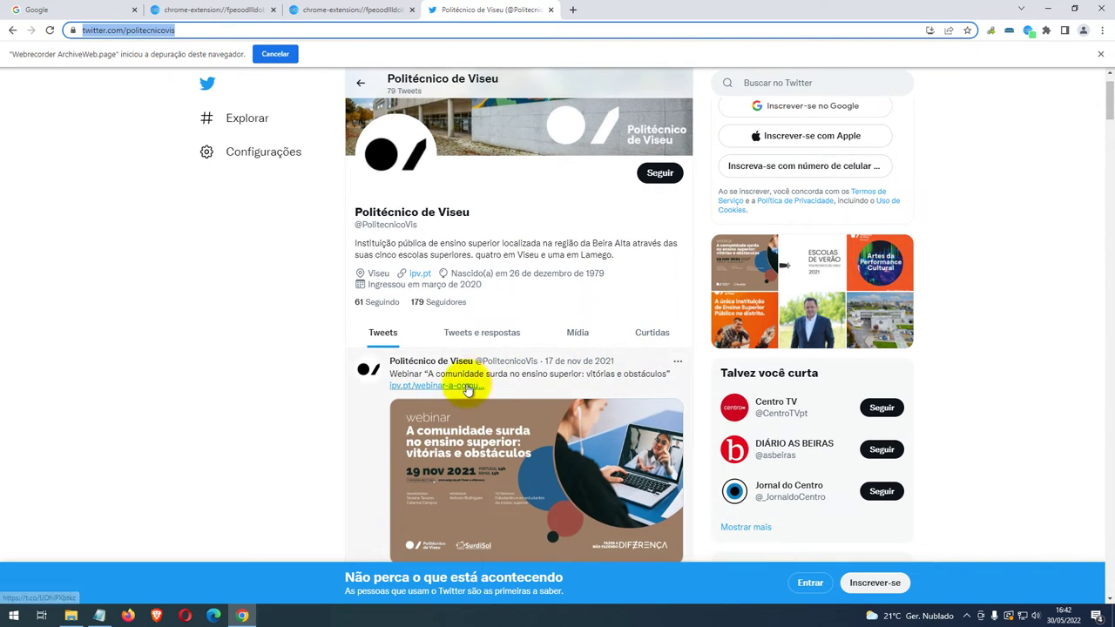
Capture tweets from the Politécnico de Viseu profile with Autopilot, pausing it after a few tweets.
{"action": "left_click", "coordinate": [1026, 33]}
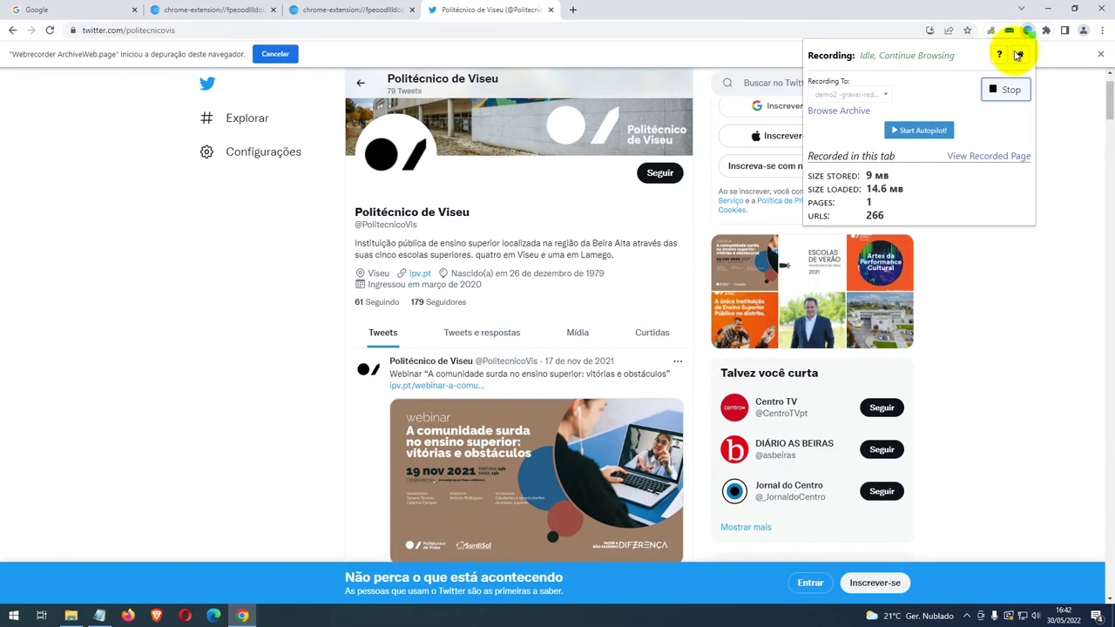
{"action": "left_click", "coordinate": [918, 132]}
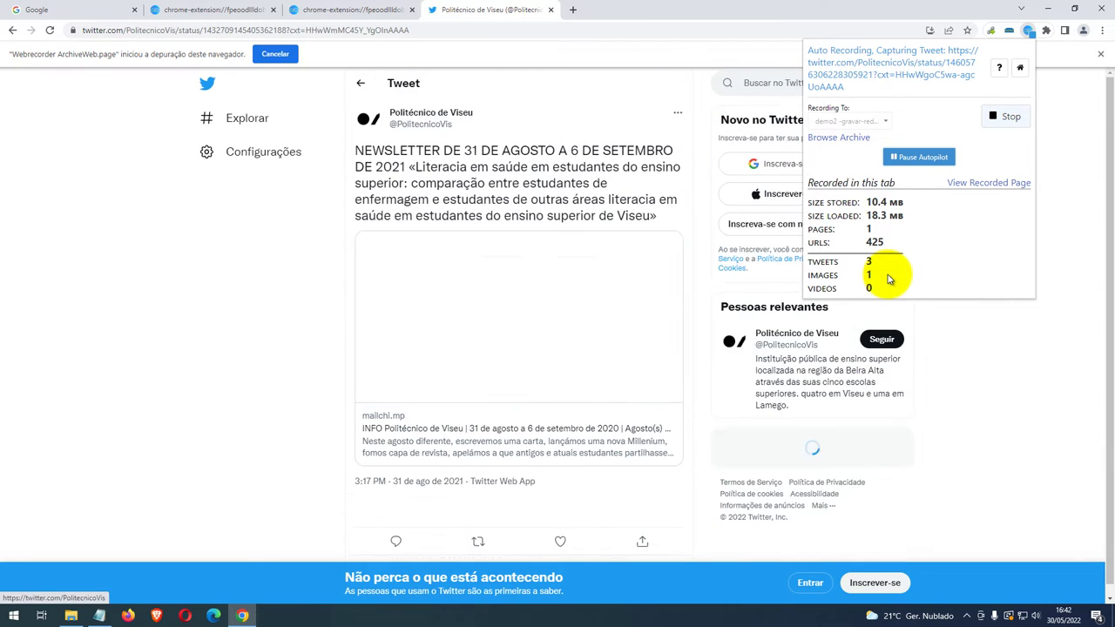
{"action": "left_click", "coordinate": [916, 162]}
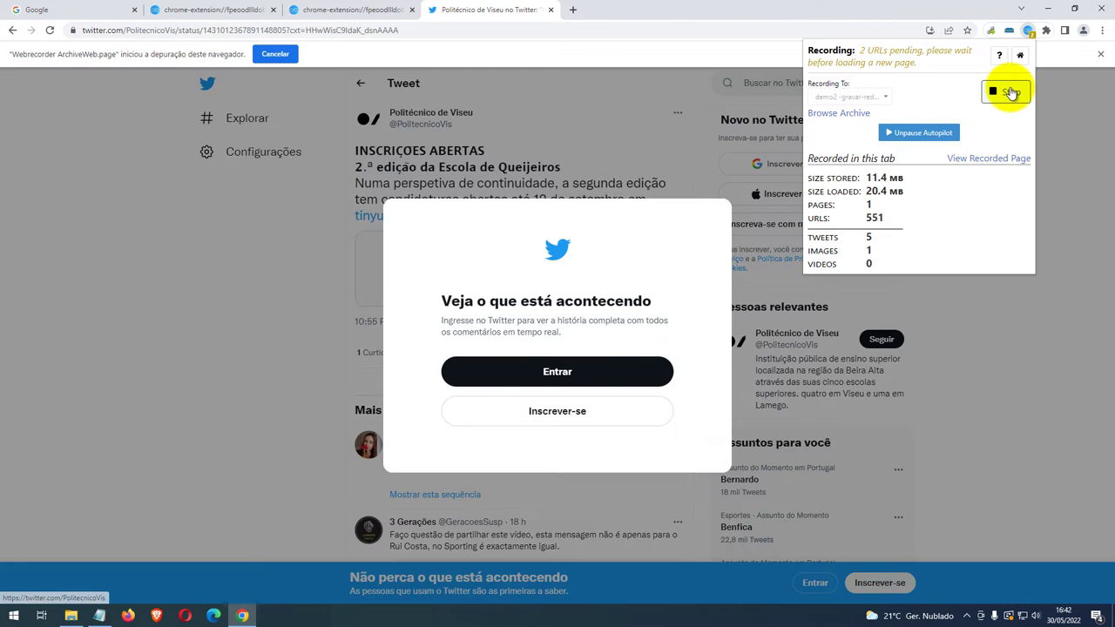
Stop recording the Twitter tab and open the "demo2 -gravar-redes-sociais-Twitter" archive from the archive list.
{"action": "left_click", "coordinate": [1009, 92]}
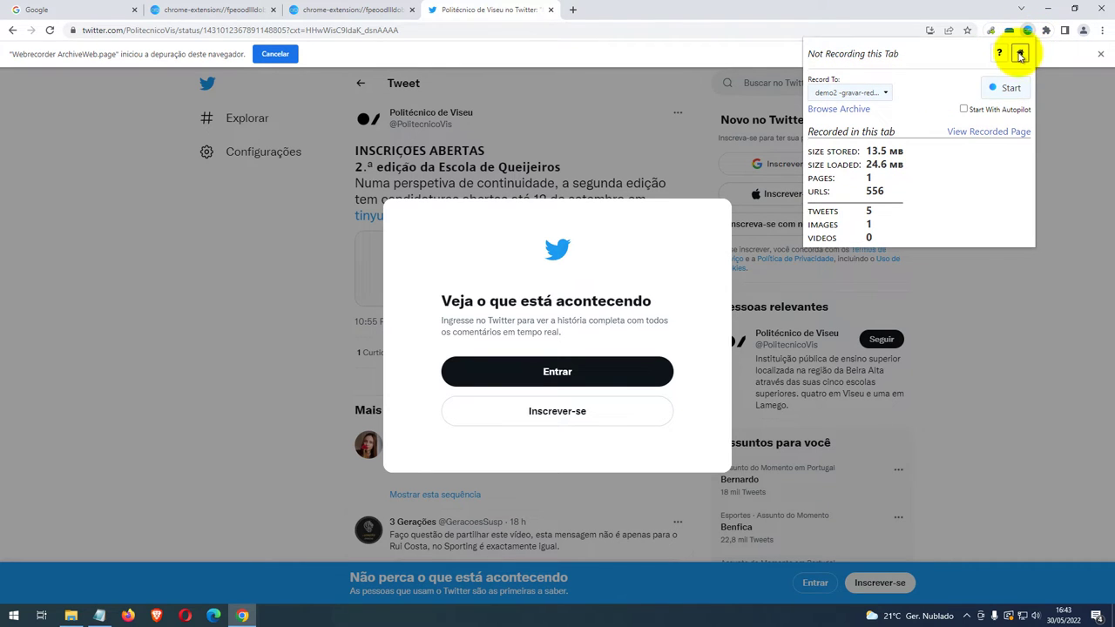
{"action": "left_click", "coordinate": [1020, 54]}
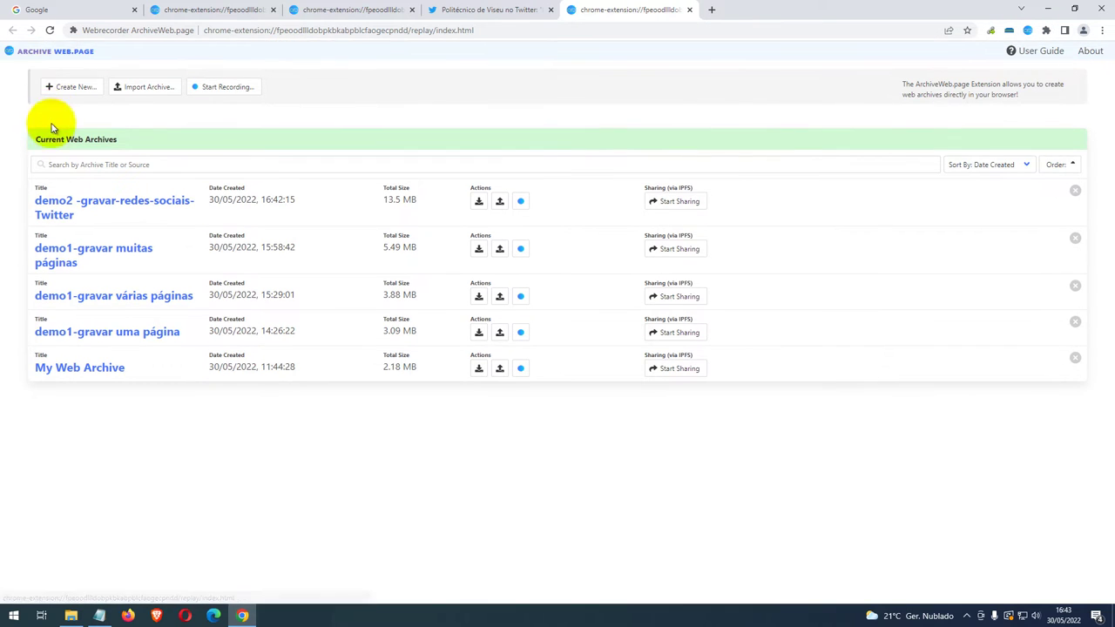
{"action": "left_click", "coordinate": [55, 206]}
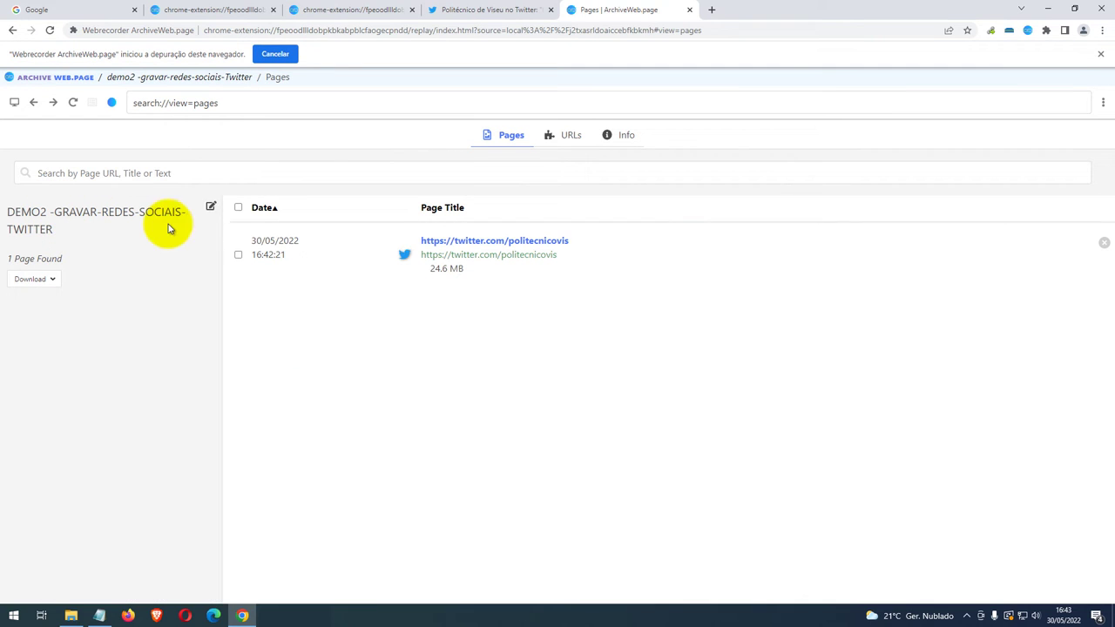
Replay the archived twitter.com/politecnicovis page, check the webinar tweet's enlarged image, and return to the archive list.
{"action": "left_click", "coordinate": [441, 258]}
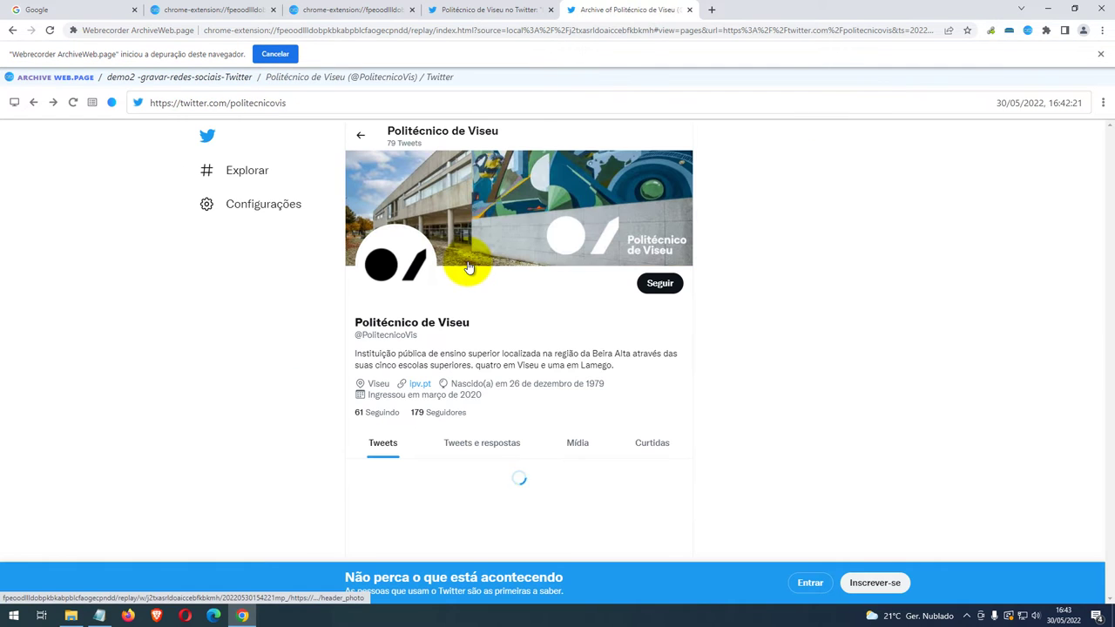
{"action": "scroll", "coordinate": [489, 311], "scroll_direction": "down", "scroll_amount": 3}
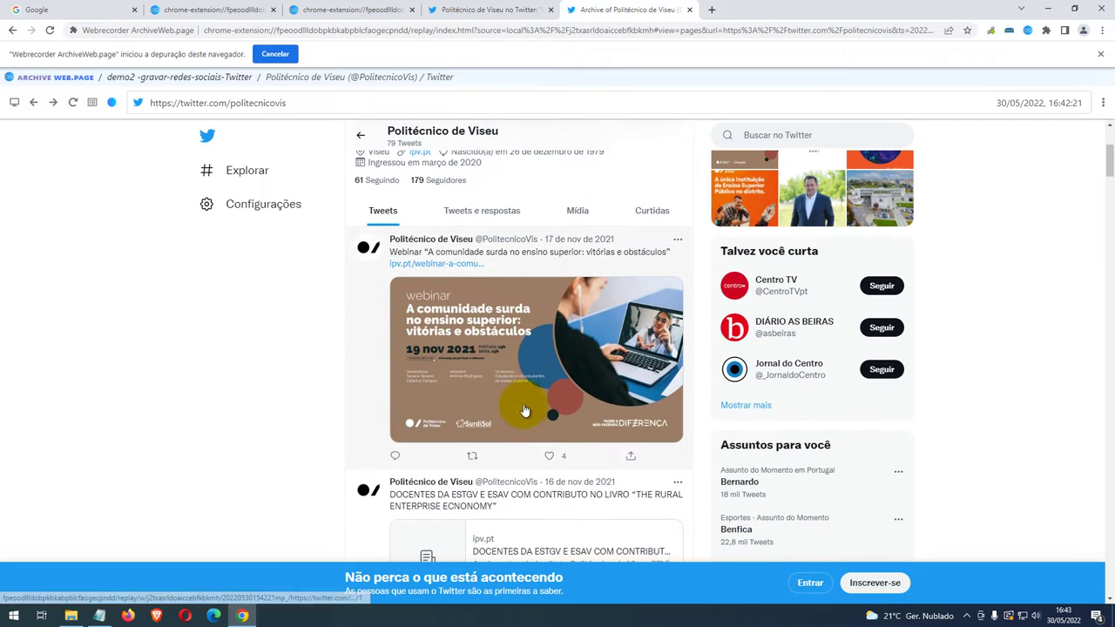
{"action": "left_click", "coordinate": [491, 329]}
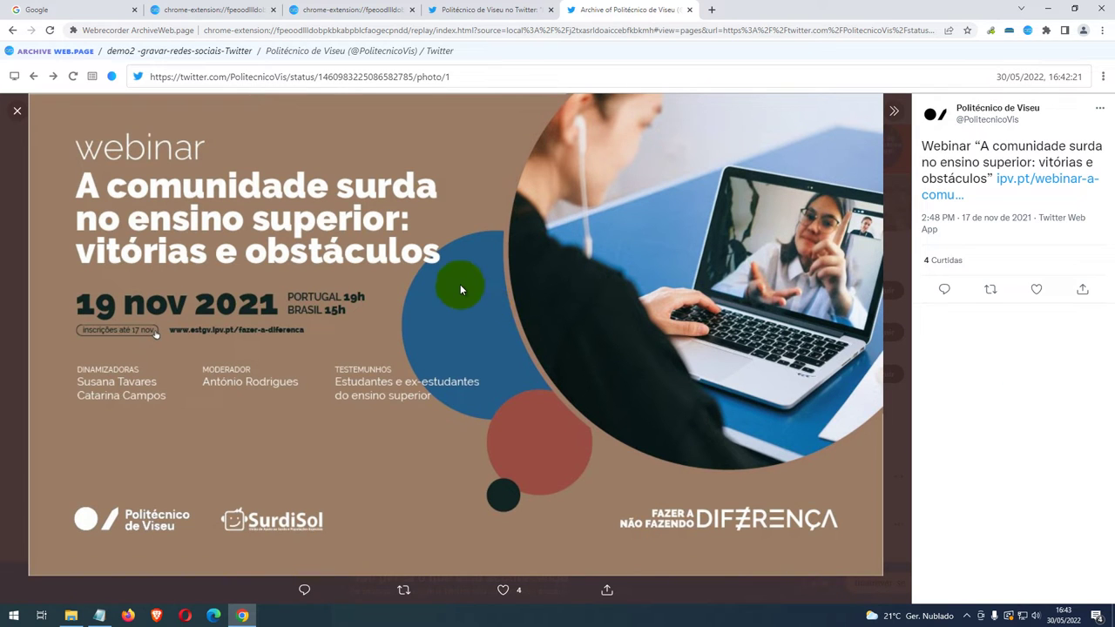
{"action": "left_click", "coordinate": [16, 111]}
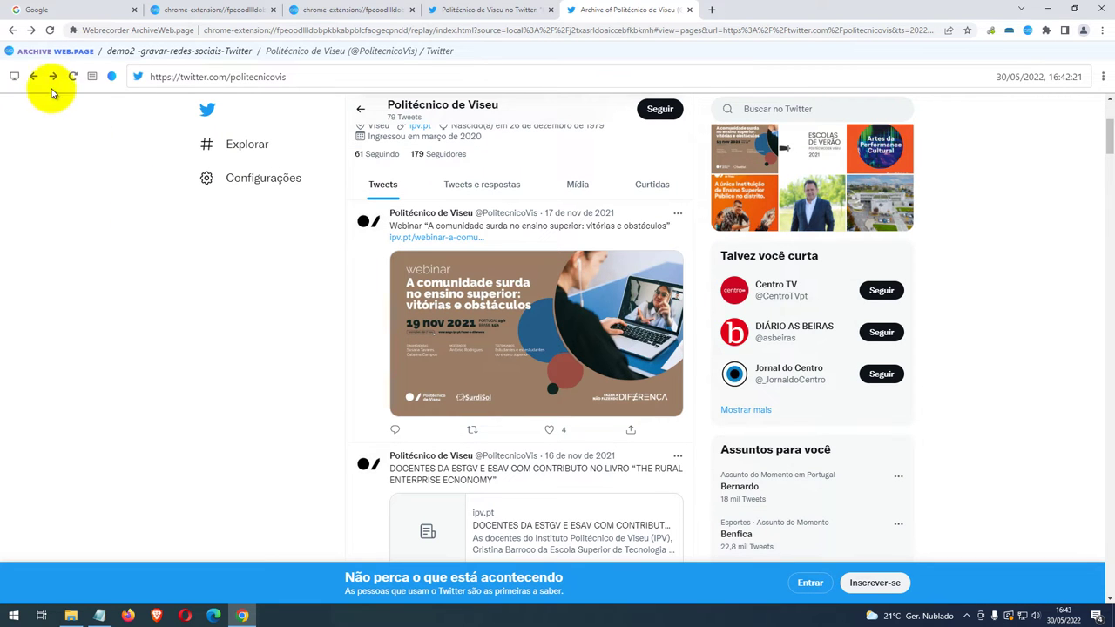
{"action": "left_click", "coordinate": [40, 51]}
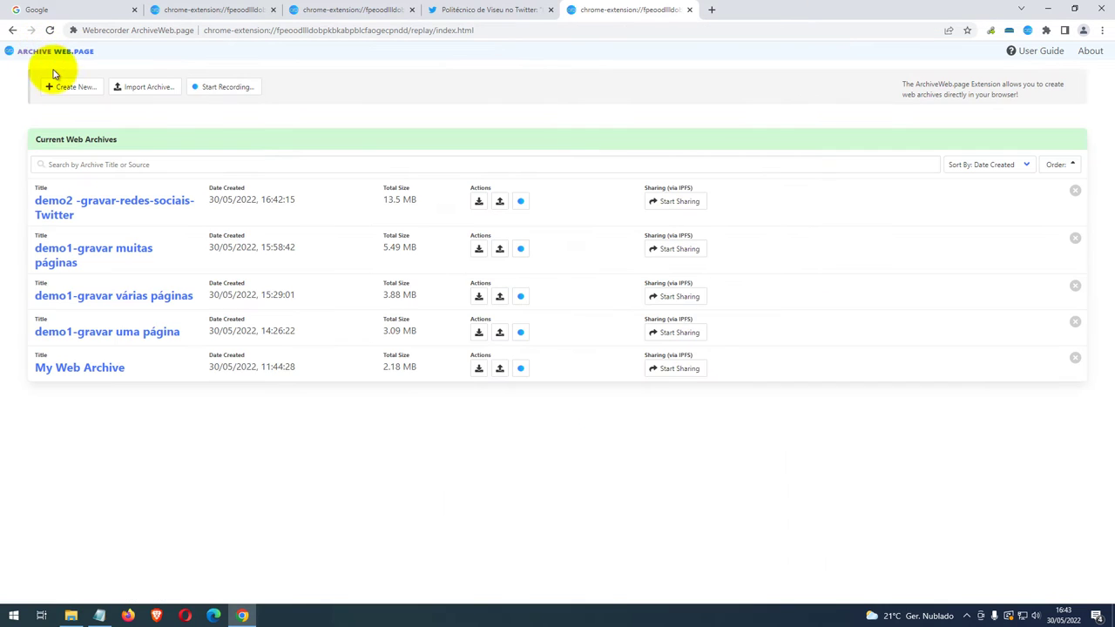
Open the "demo2 -gravar-redes-sociais-Twitter" archive and show its download options.
{"action": "left_click", "coordinate": [97, 202]}
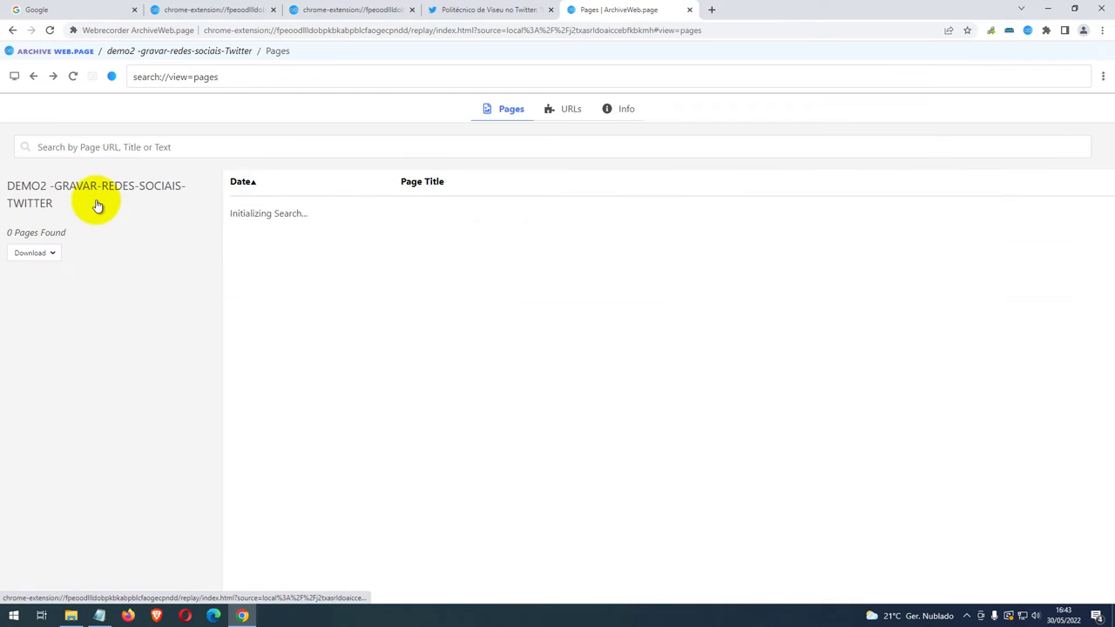
{"action": "left_click", "coordinate": [50, 253]}
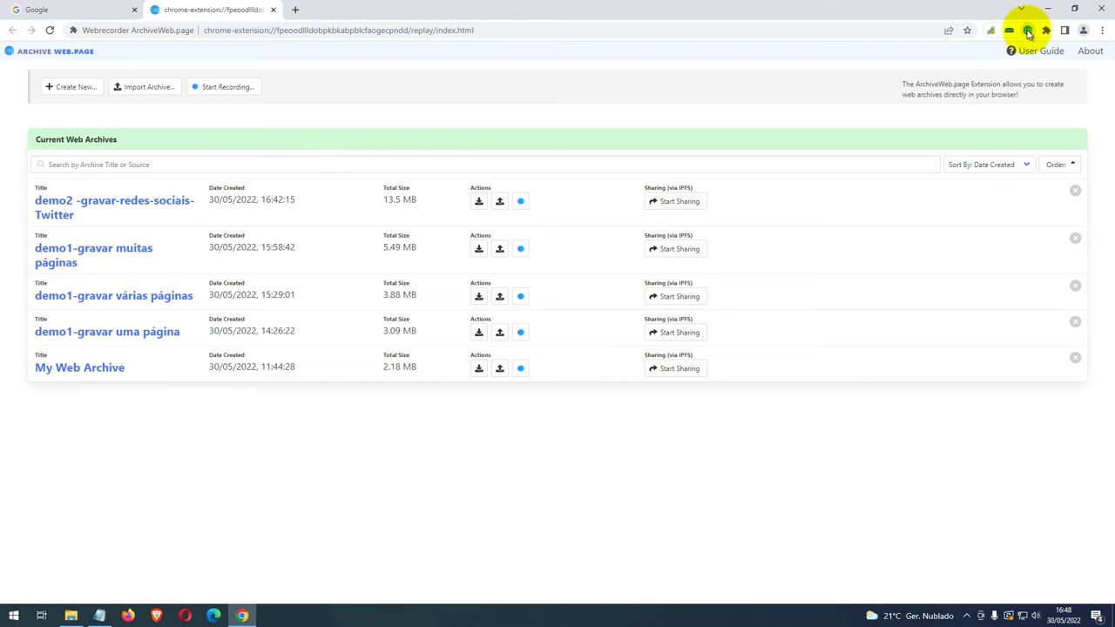
Create a new archive titled "demo2 -gravar-redes-sociais-Facebook" from the archive list.
{"action": "left_click", "coordinate": [1027, 29]}
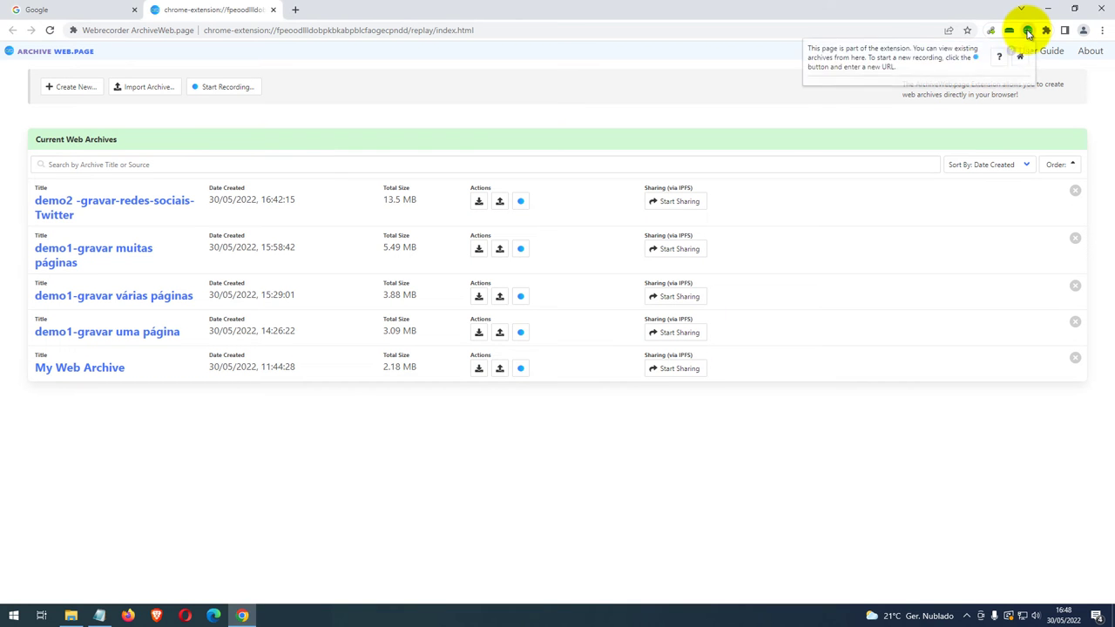
{"action": "left_click", "coordinate": [1021, 57]}
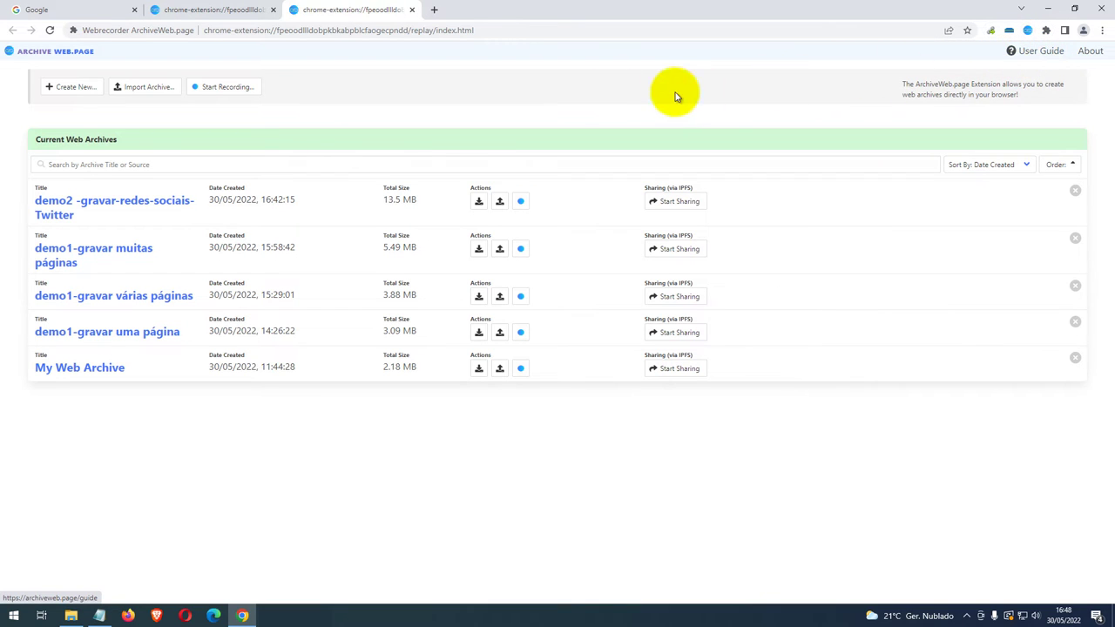
{"action": "left_click", "coordinate": [71, 87]}
{"action": "left_click", "coordinate": [429, 342]}
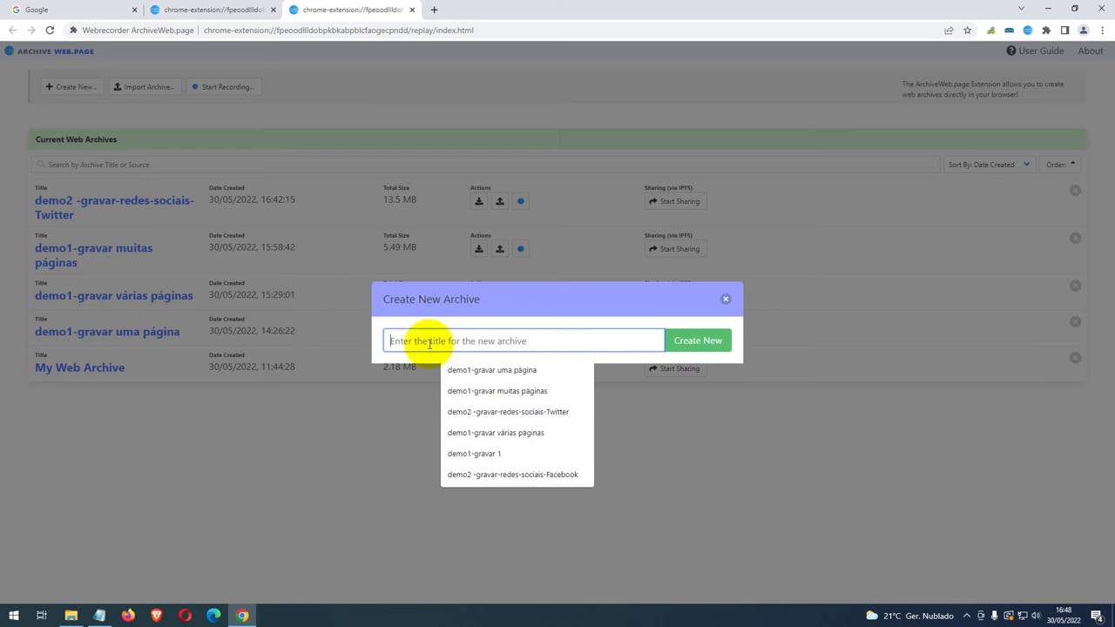
{"action": "left_click", "coordinate": [531, 475]}
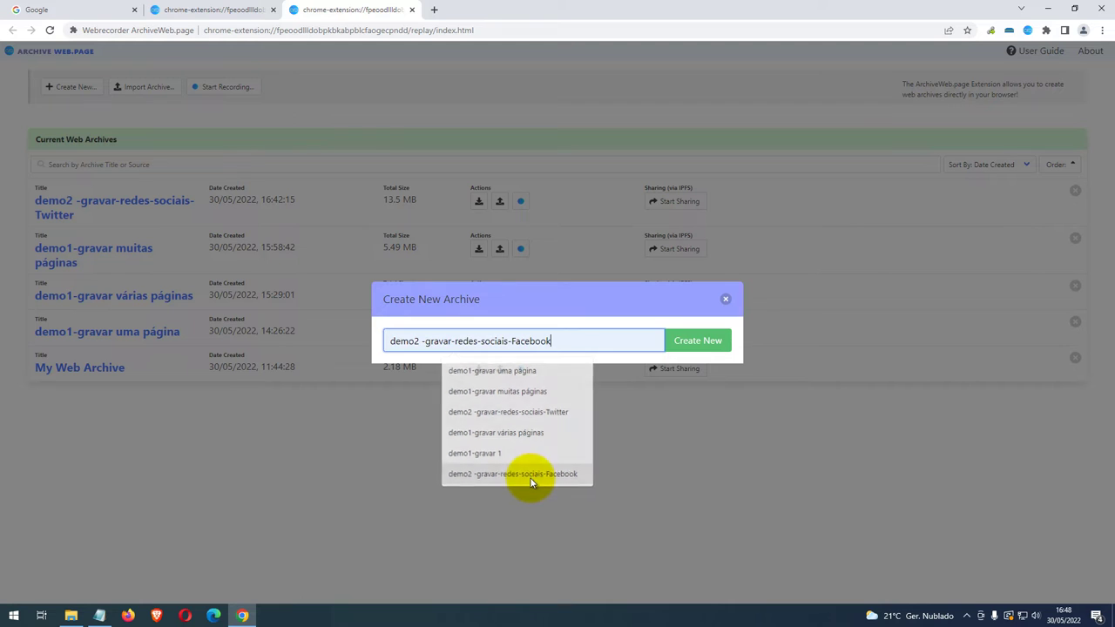
{"action": "left_click", "coordinate": [702, 340]}
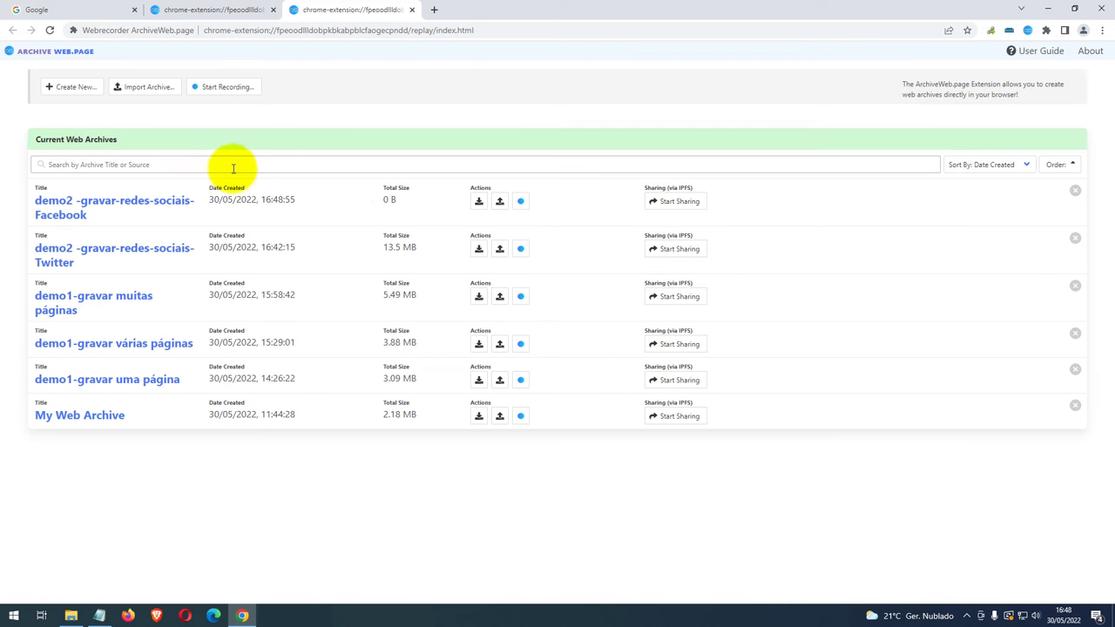
{"action": "left_click", "coordinate": [520, 201]}
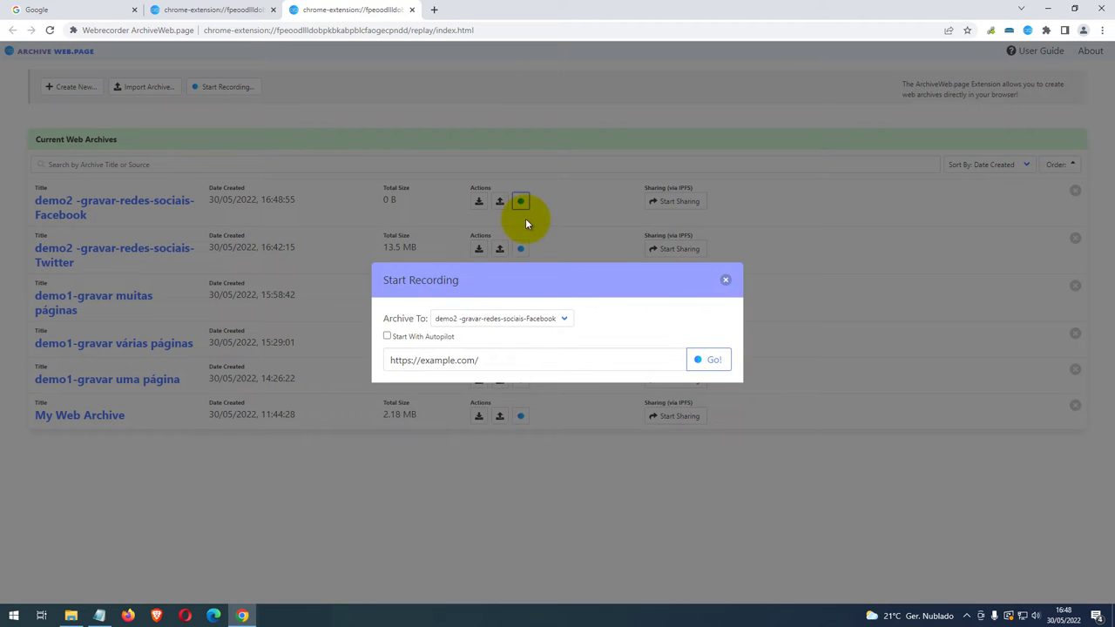
{"action": "left_click", "coordinate": [482, 368]}
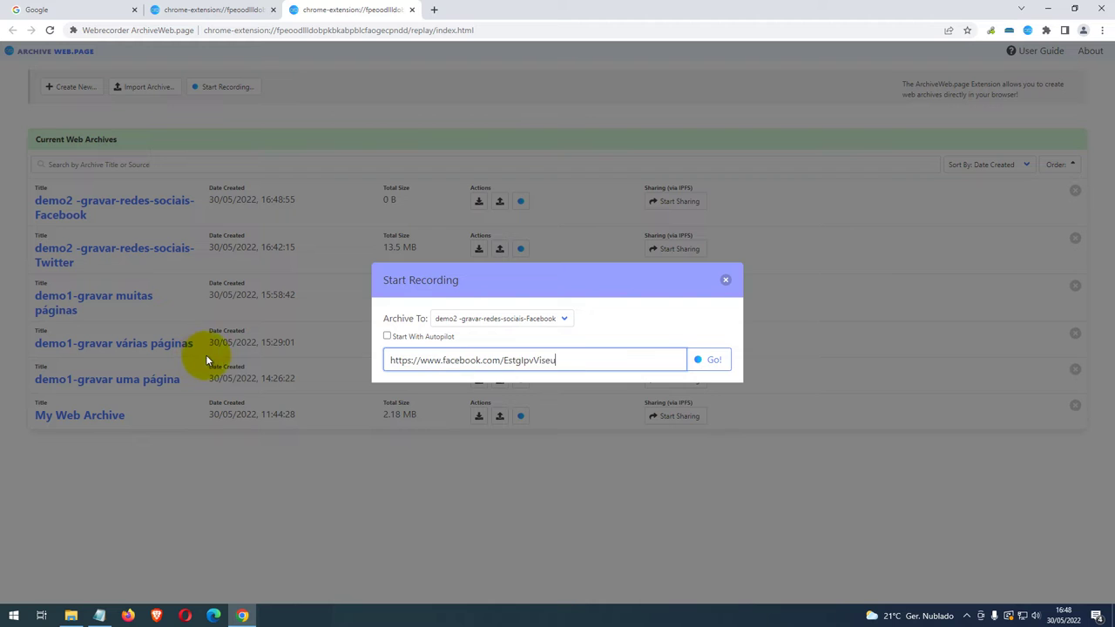
{"action": "left_click", "coordinate": [710, 361]}
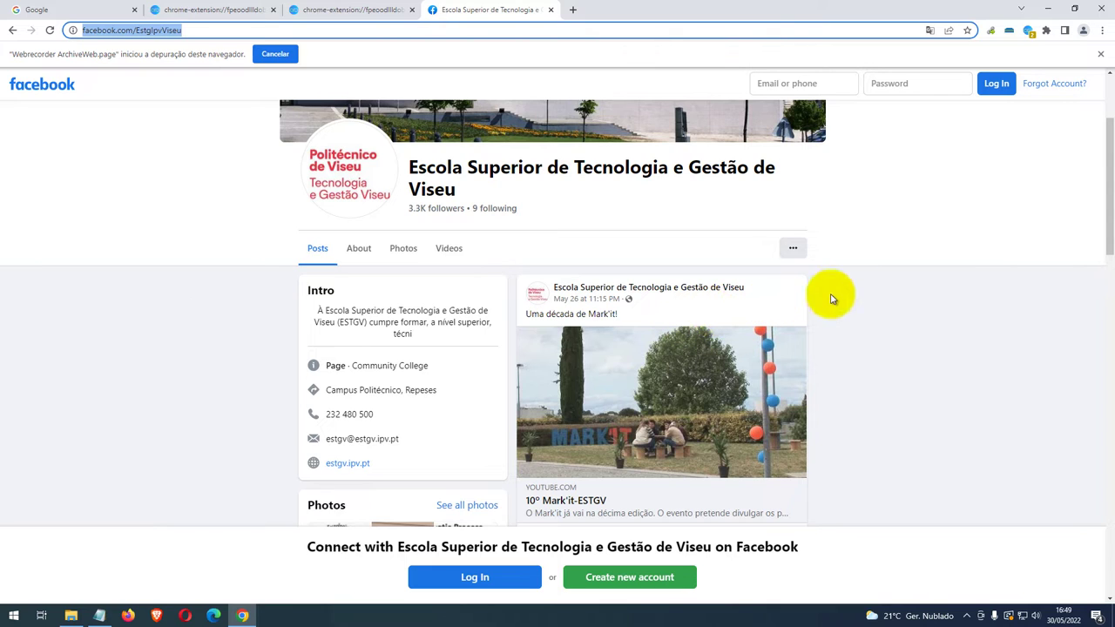
Capture posts from the Escola Superior de Tecnologia e Gestão de Viseu page with Autopilot, and stop recording after about ten posts.
{"action": "left_click", "coordinate": [1028, 31]}
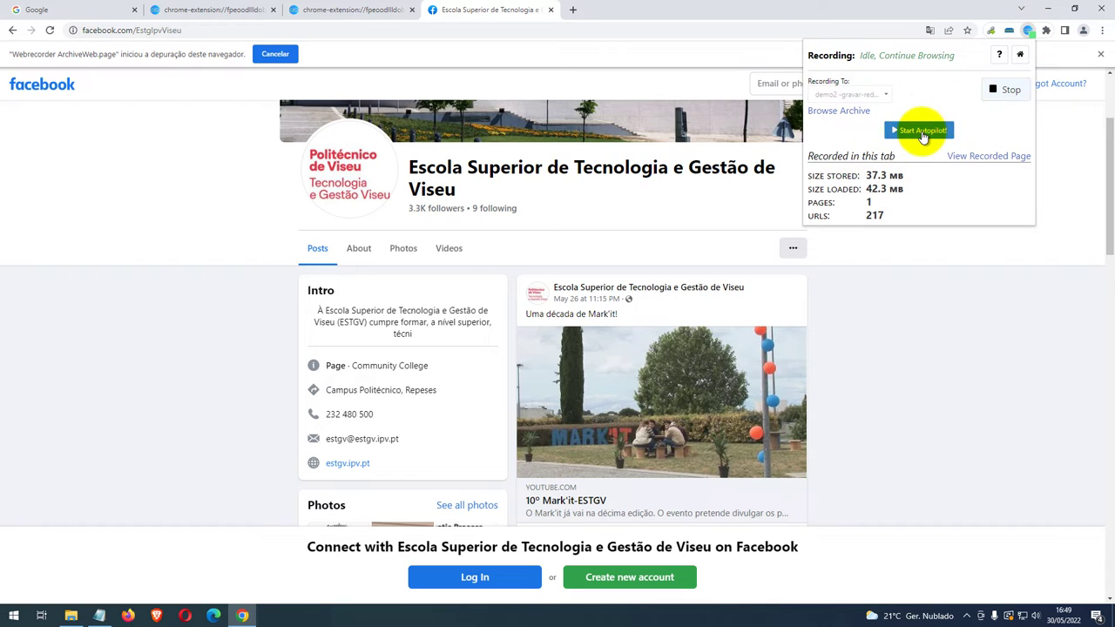
{"action": "left_click", "coordinate": [922, 133]}
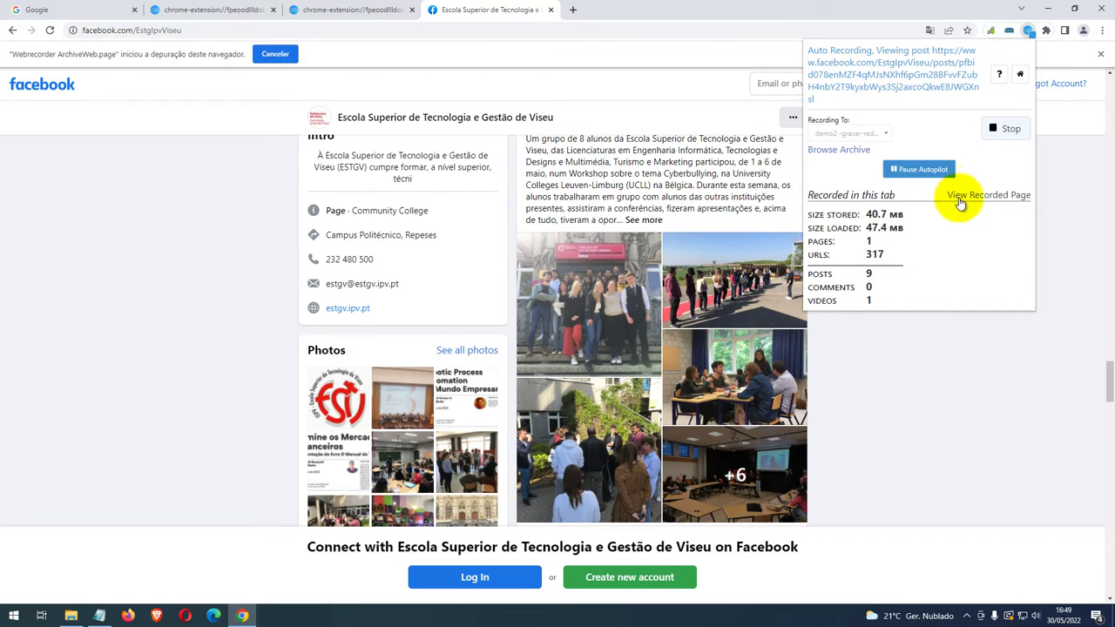
{"action": "left_click", "coordinate": [1006, 119]}
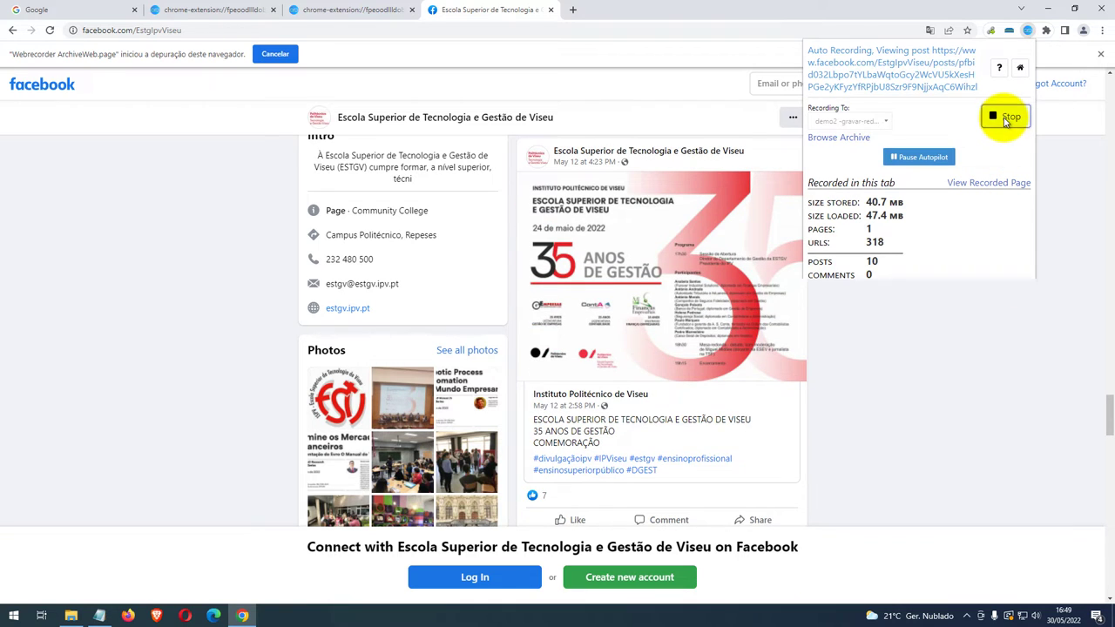
Open the "demo2 -gravar-redes-sociais-Facebook" archive from the archive list and replay its archived Facebook page.
{"action": "left_click", "coordinate": [1019, 55]}
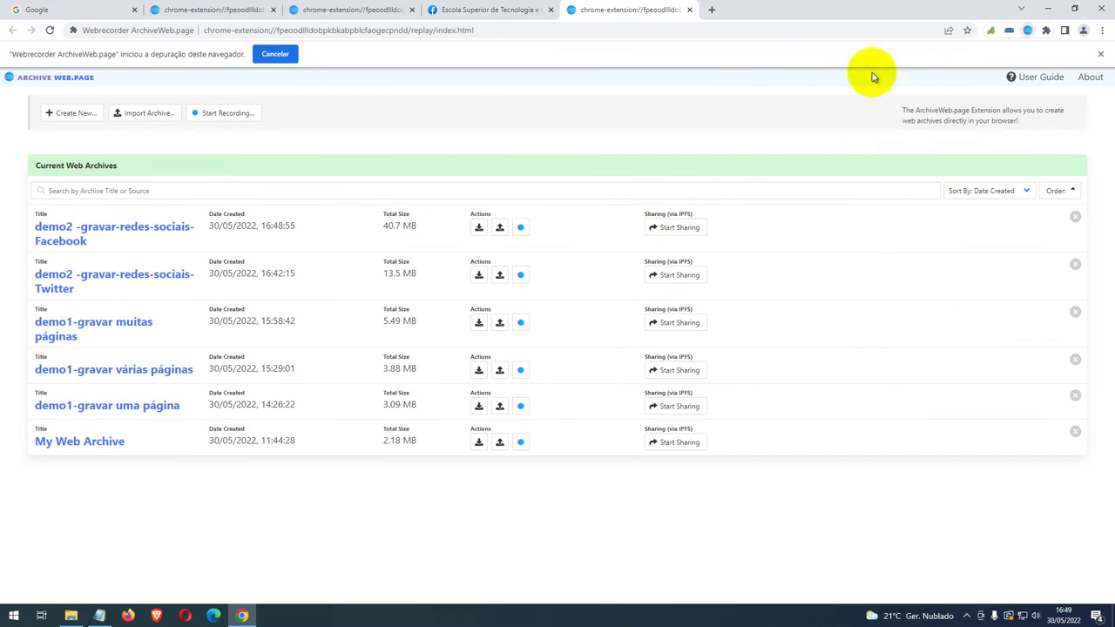
{"action": "left_click", "coordinate": [95, 229]}
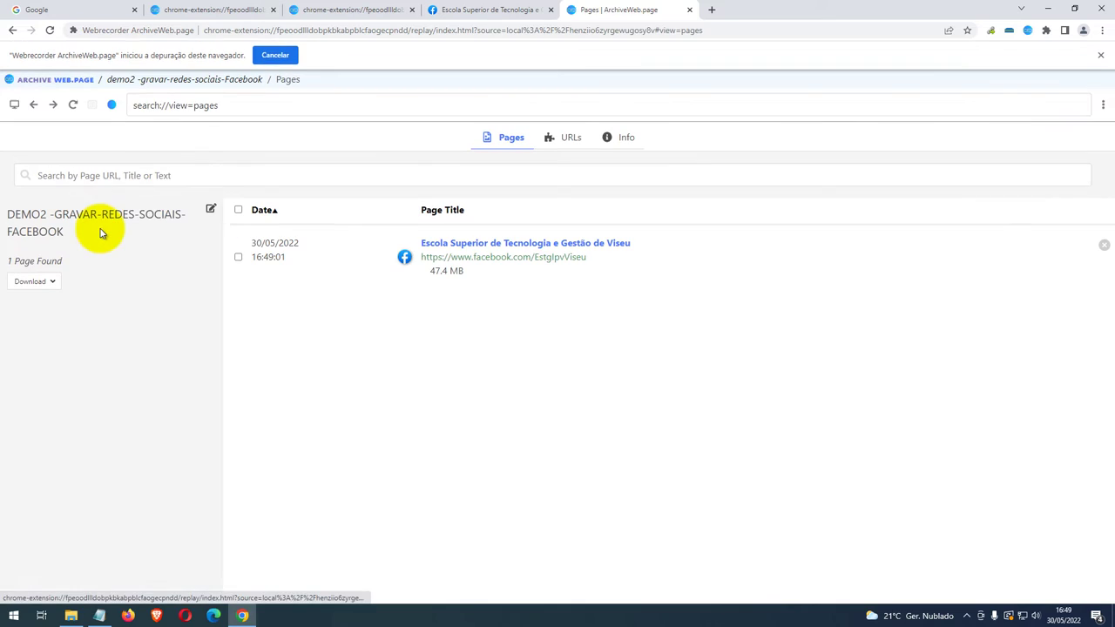
{"action": "left_click", "coordinate": [513, 250]}
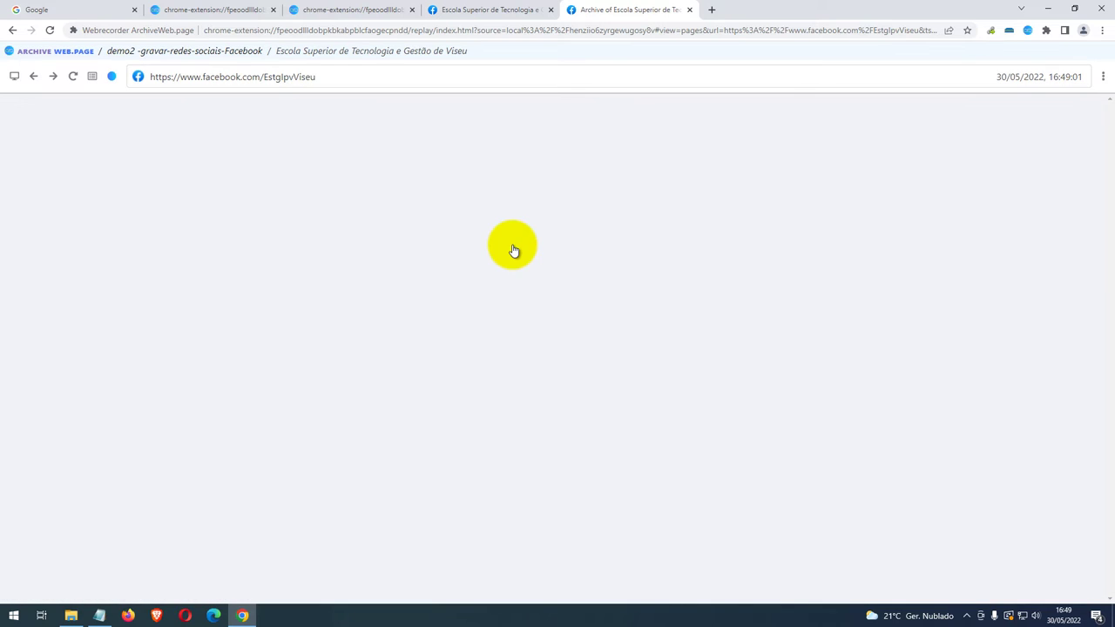
Check whether the YouTube link in the "Uma década de Mark'it!" post replays from the archive, and close its tab.
{"action": "scroll", "coordinate": [513, 250], "scroll_direction": "down", "scroll_amount": 2}
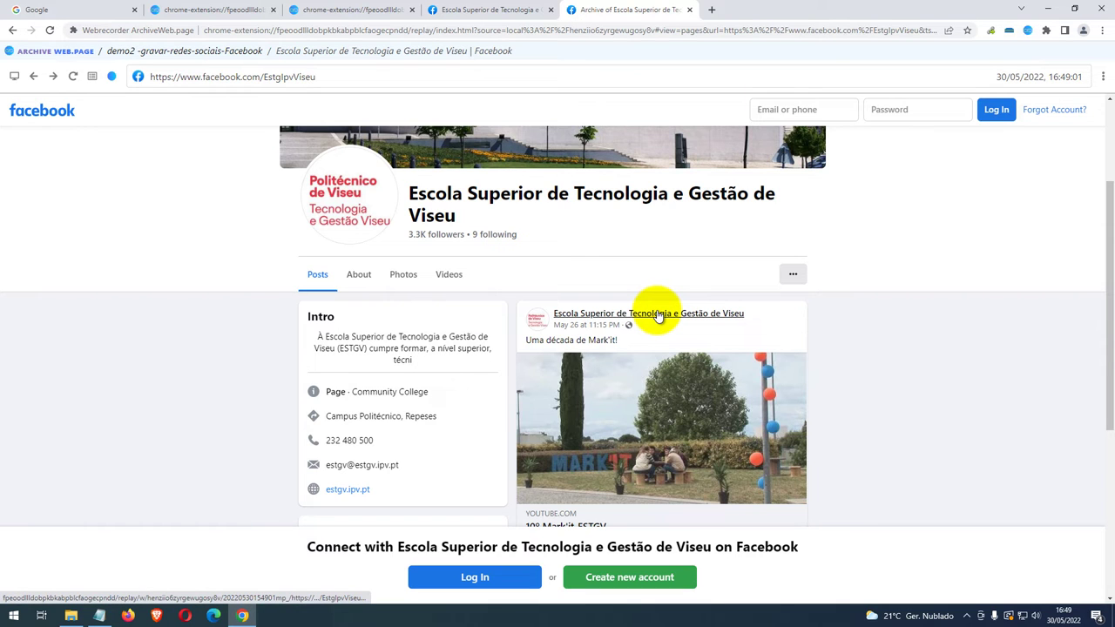
{"action": "scroll", "coordinate": [656, 312], "scroll_direction": "down", "scroll_amount": 2}
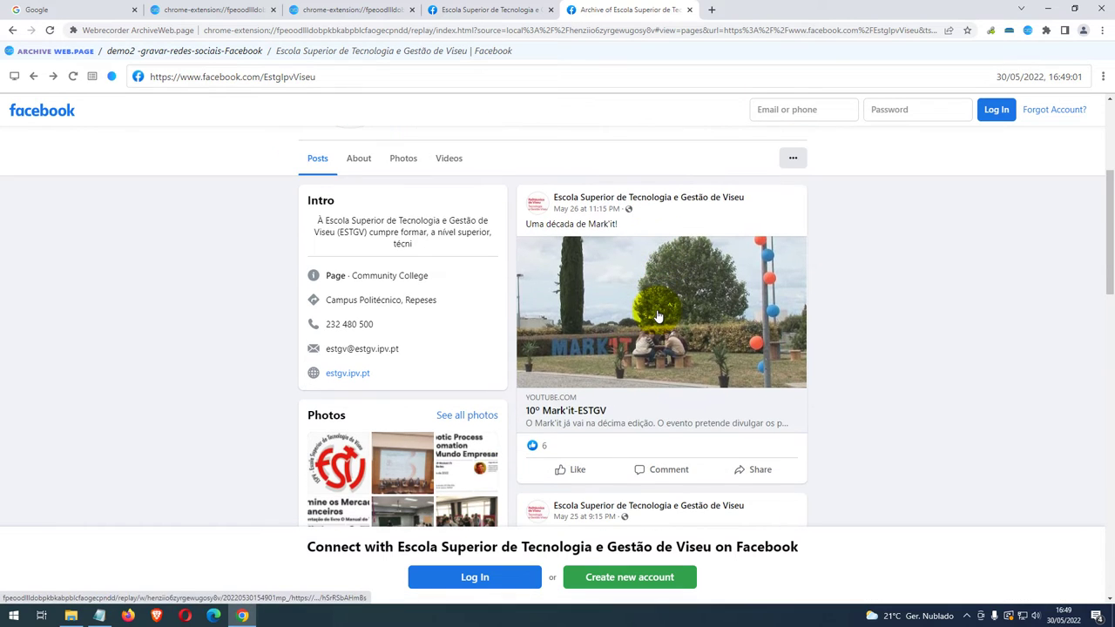
{"action": "left_click", "coordinate": [657, 312]}
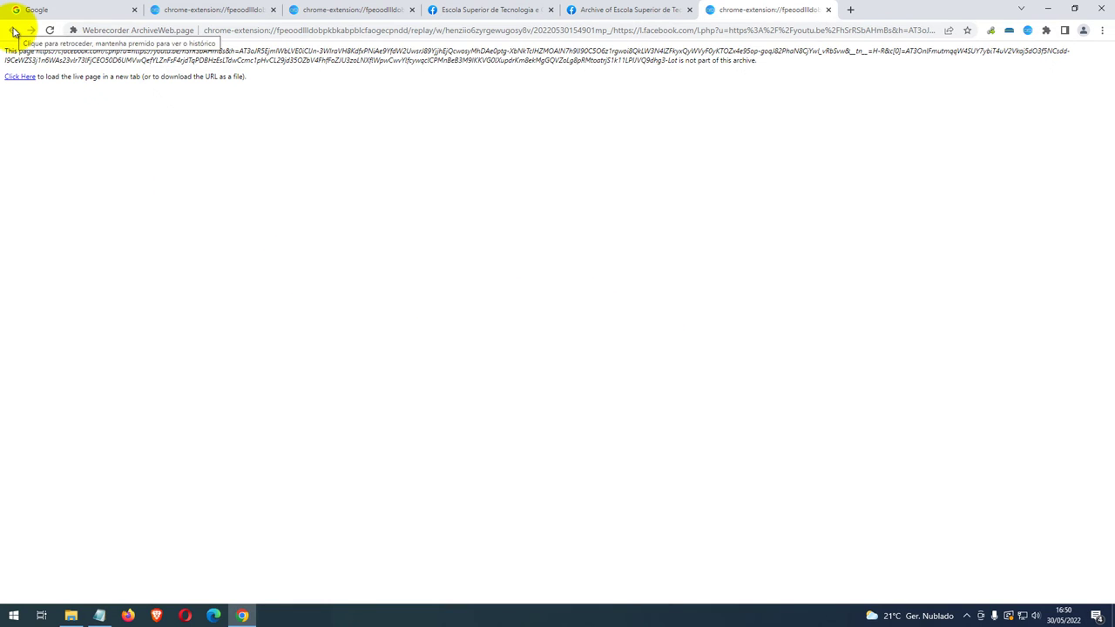
{"action": "left_click", "coordinate": [830, 10]}
Check whether the auditorium photo in the May 25 Mark'it post opens from the archive, and close the replay tab.
{"action": "scroll", "coordinate": [655, 301], "scroll_direction": "down", "scroll_amount": 2}
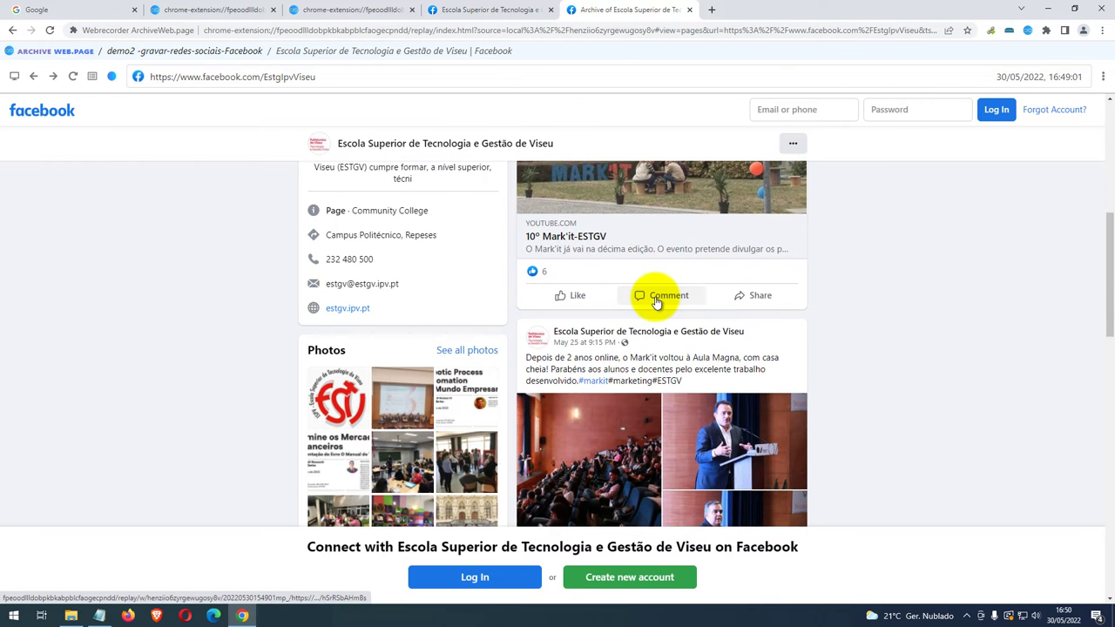
{"action": "scroll", "coordinate": [681, 346], "scroll_direction": "down", "scroll_amount": 2}
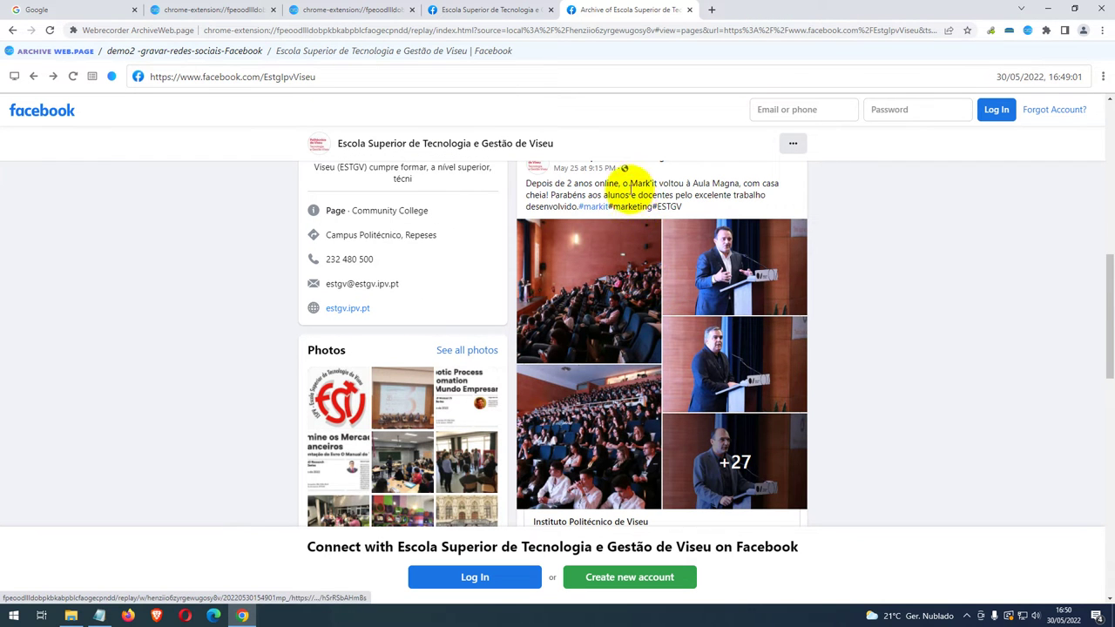
{"action": "left_click", "coordinate": [645, 279]}
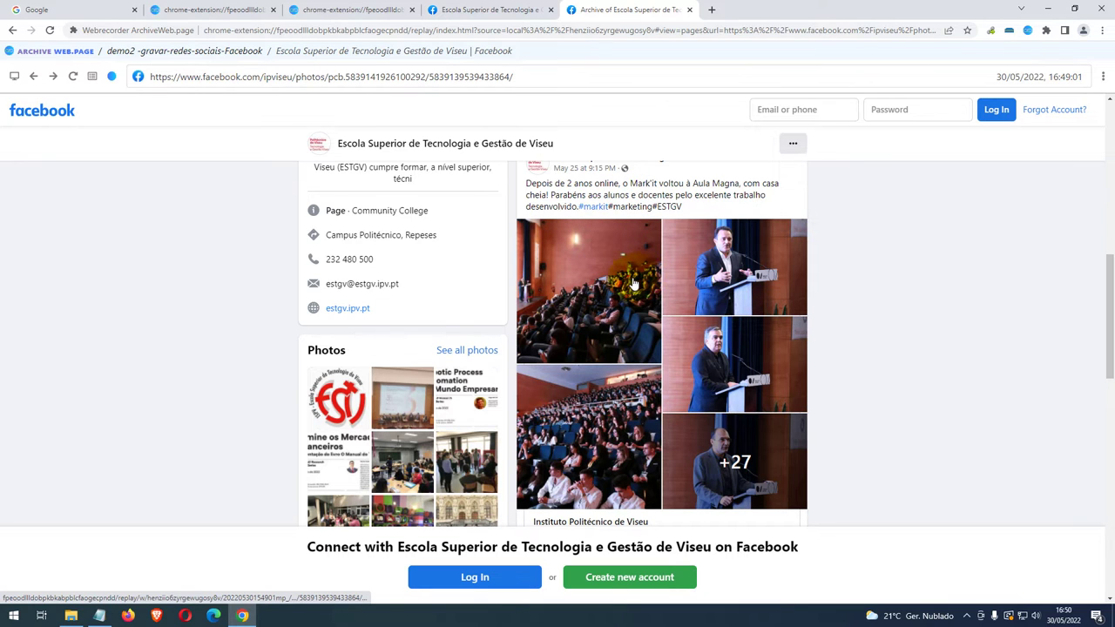
{"action": "left_click", "coordinate": [595, 311]}
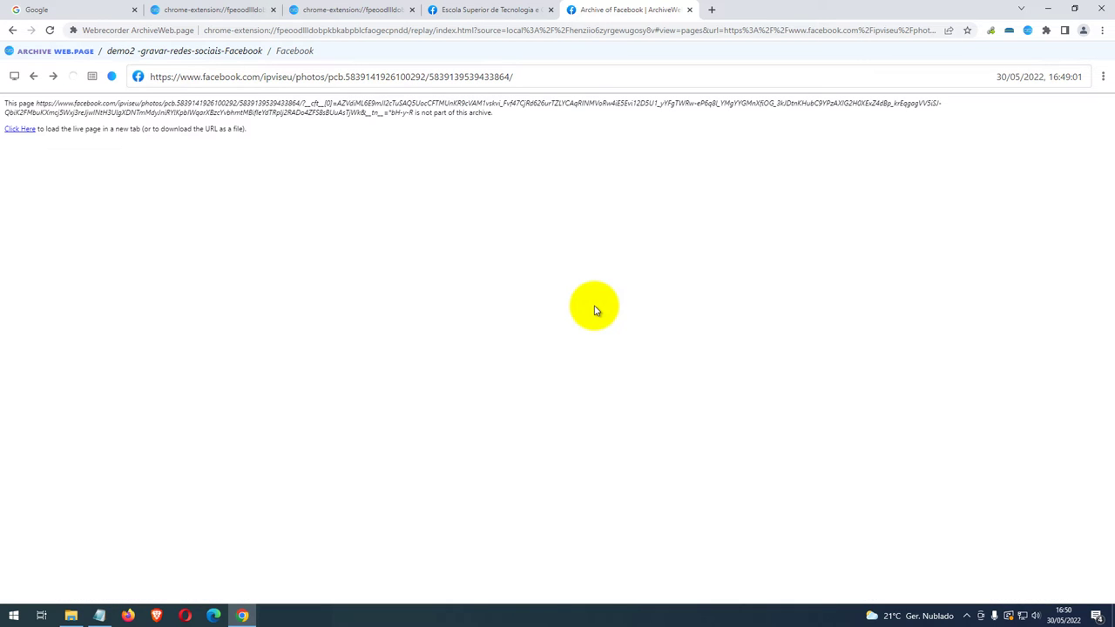
{"action": "left_click", "coordinate": [693, 9]}
Look through the older posts further down the live Escola Superior de Tecnologia e Gestão de Viseu Facebook page.
{"action": "scroll", "coordinate": [737, 360], "scroll_direction": "down", "scroll_amount": 3}
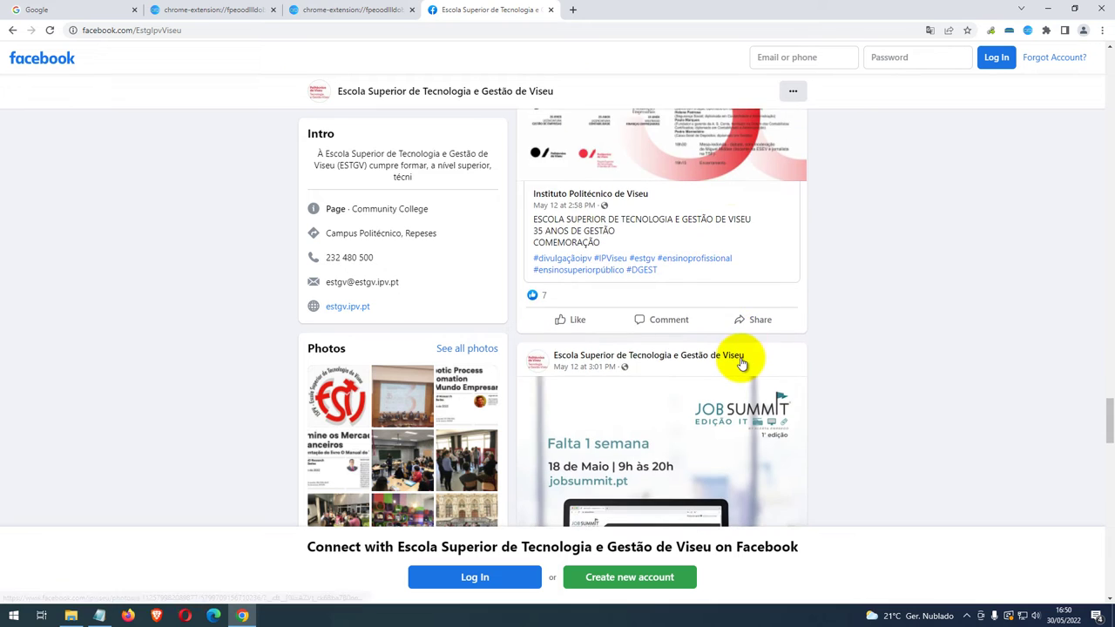
{"action": "scroll", "coordinate": [740, 364], "scroll_direction": "down", "scroll_amount": 3}
{"action": "scroll", "coordinate": [740, 363], "scroll_direction": "down", "scroll_amount": 8}
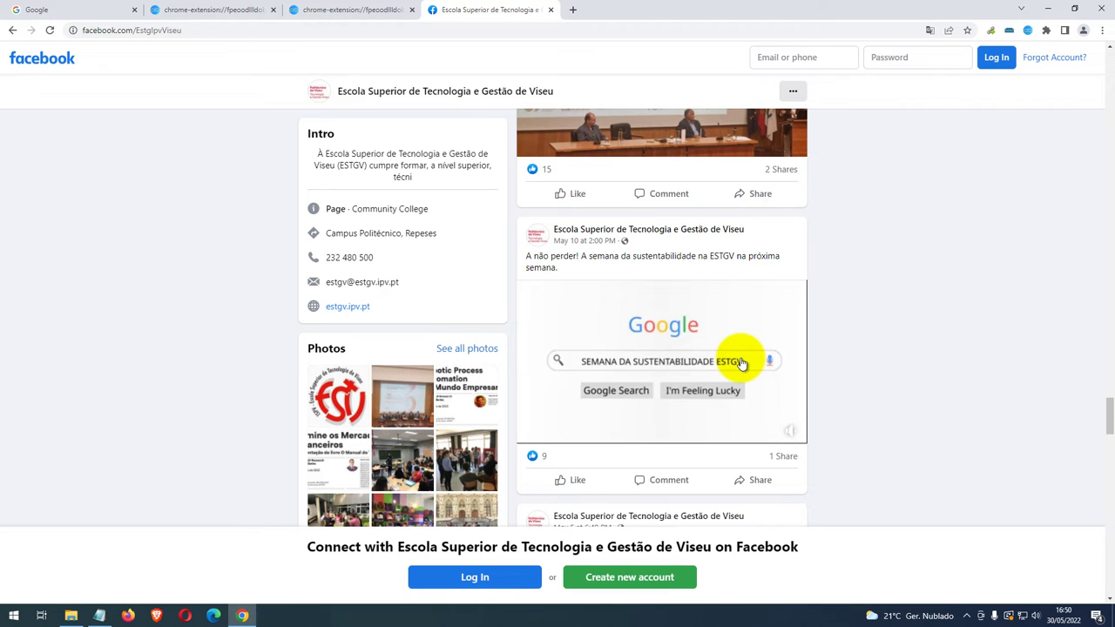
{"action": "scroll", "coordinate": [741, 363], "scroll_direction": "down", "scroll_amount": 5}
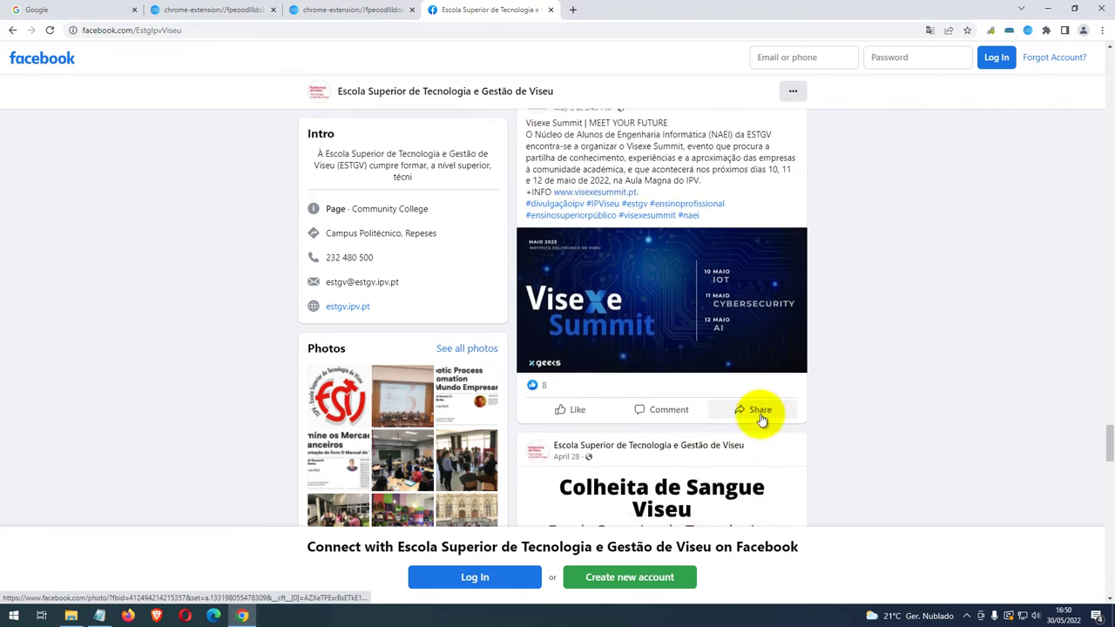
{"action": "scroll", "coordinate": [761, 420], "scroll_direction": "down", "scroll_amount": 3}
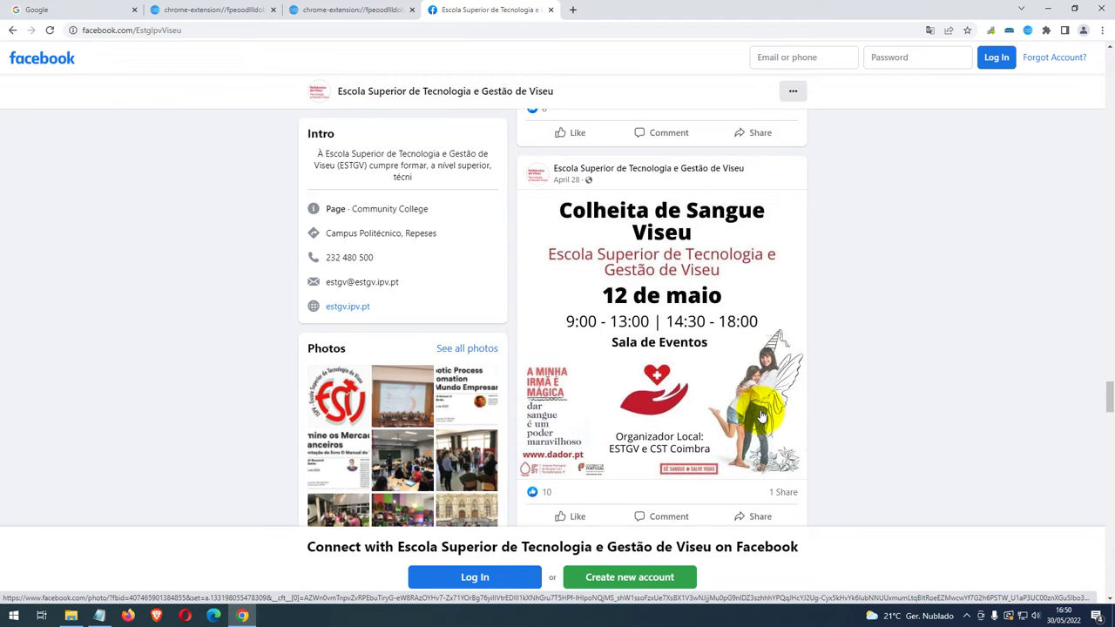
{"action": "scroll", "coordinate": [741, 405], "scroll_direction": "down", "scroll_amount": 2}
{"action": "scroll", "coordinate": [734, 396], "scroll_direction": "down", "scroll_amount": 3}
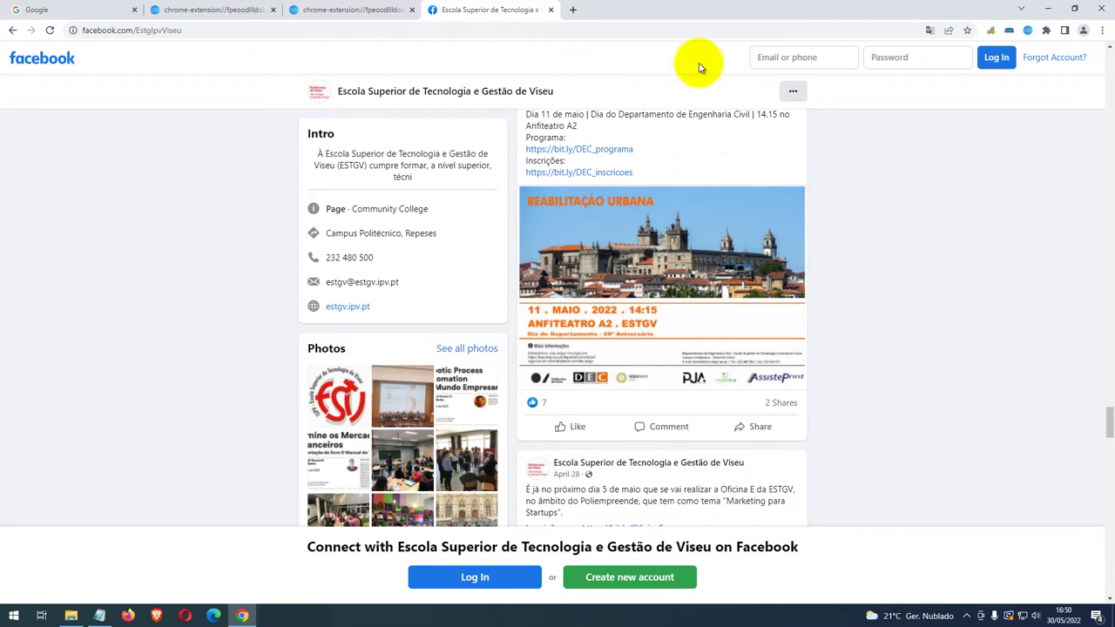
Reopen the "demo2 -gravar-redes-sociais-Facebook" archive from the archive list and show its download options.
{"action": "left_click", "coordinate": [1029, 32]}
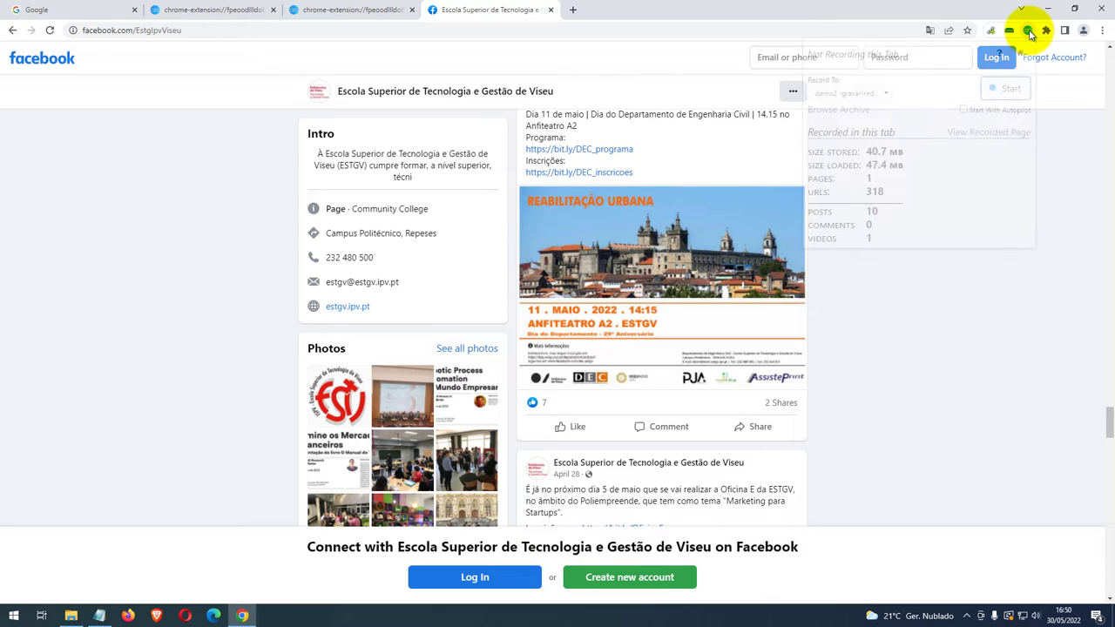
{"action": "left_click", "coordinate": [1019, 56]}
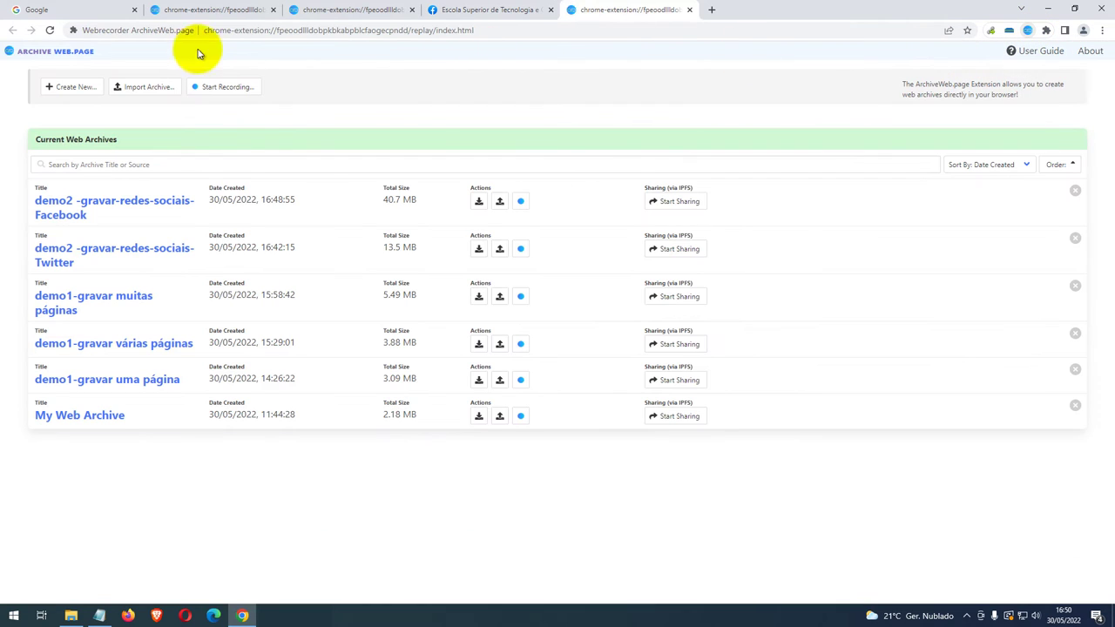
{"action": "left_click", "coordinate": [63, 202]}
{"action": "left_click", "coordinate": [53, 280]}
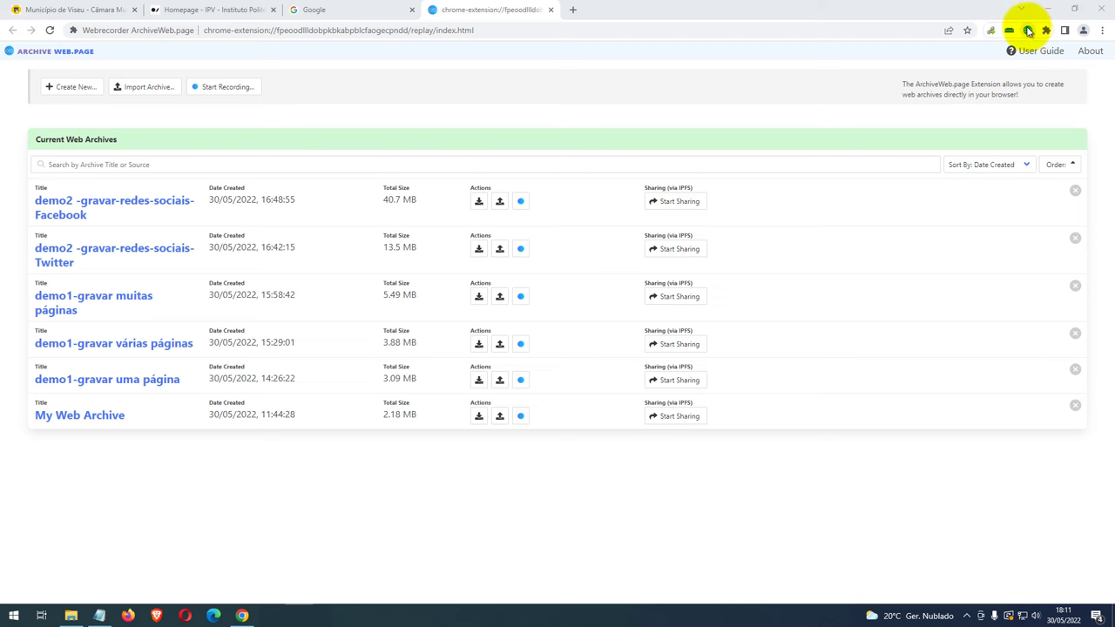
Create a new archive titled "demo3 - gravar-videos-embebibos" from the archive list.
{"action": "left_click", "coordinate": [1028, 30]}
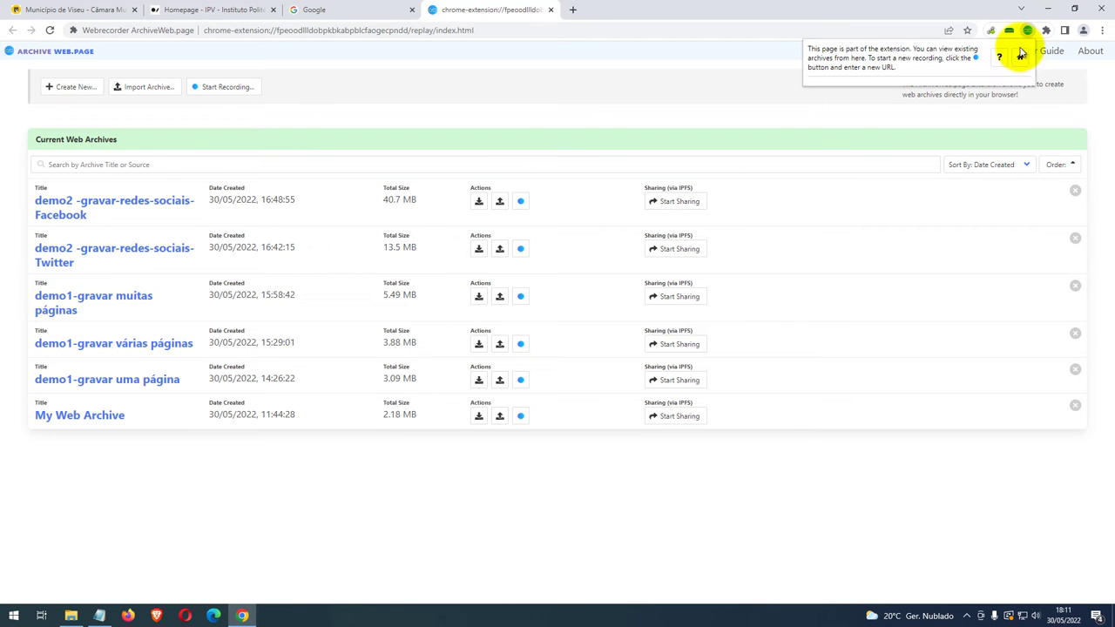
{"action": "left_click", "coordinate": [945, 72]}
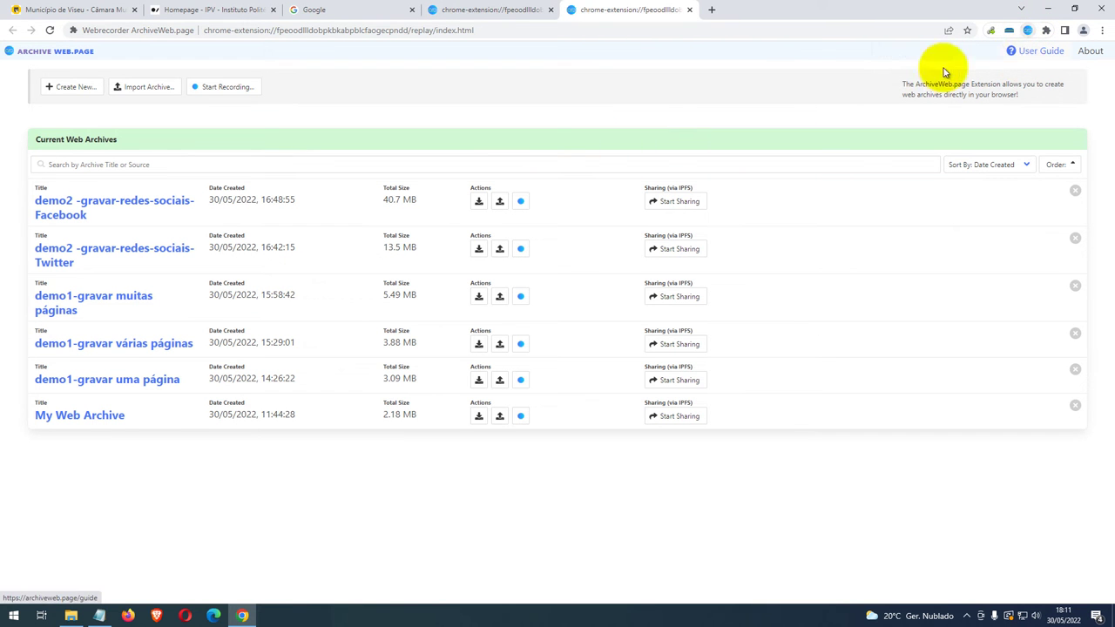
{"action": "left_click", "coordinate": [79, 87]}
{"action": "left_click", "coordinate": [405, 342]}
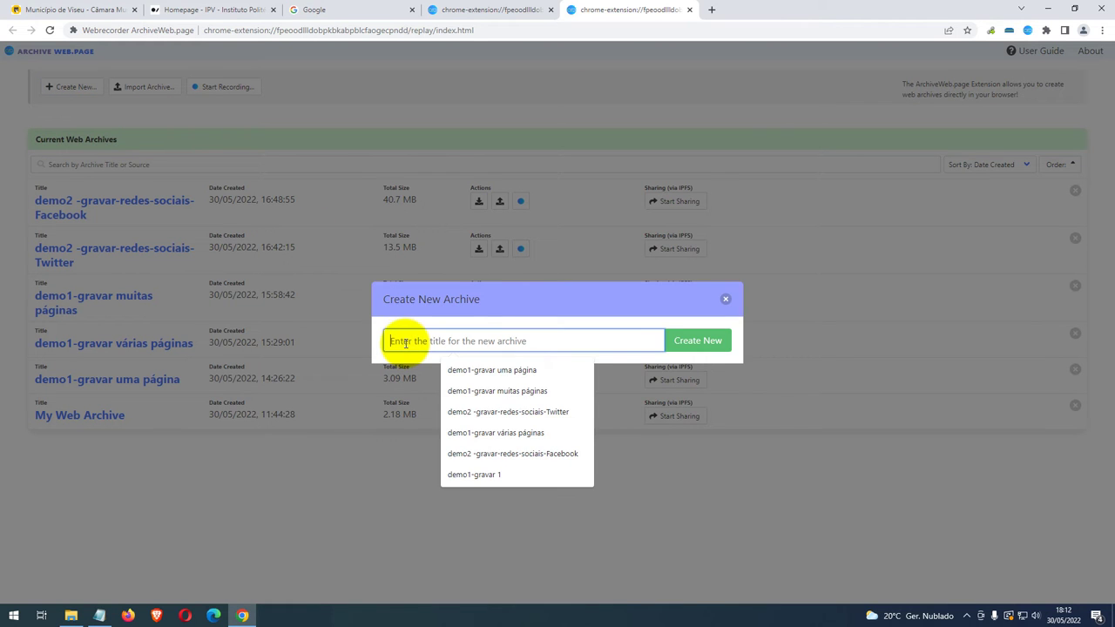
{"action": "type", "text": "demo3 - gravar-videos-embebibos"}
{"action": "left_click", "coordinate": [697, 340]}
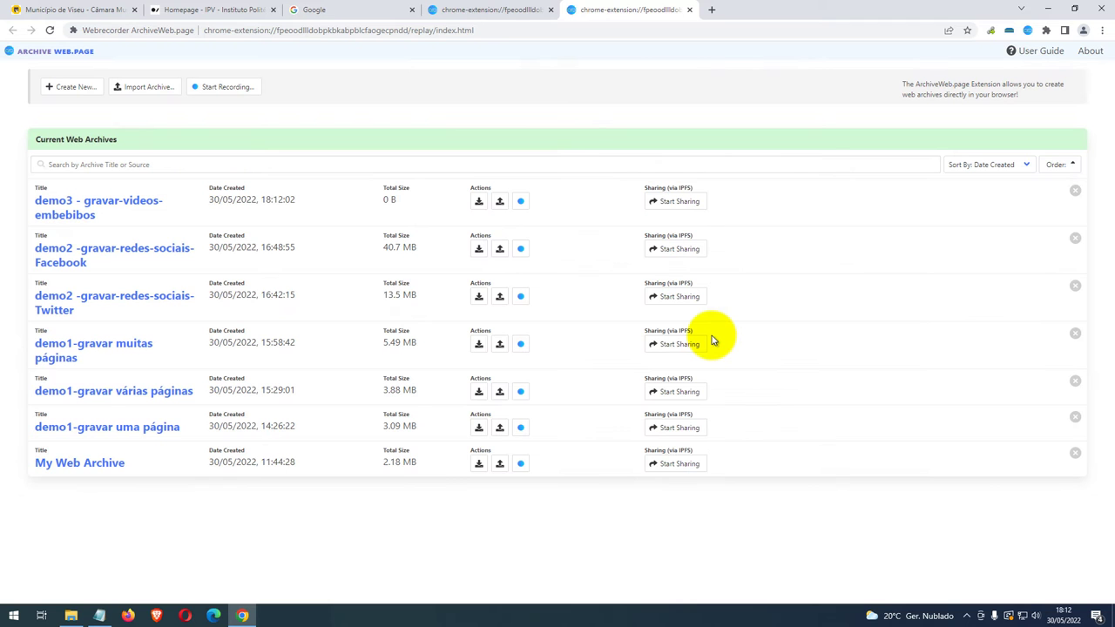
{"action": "left_click", "coordinate": [222, 10]}
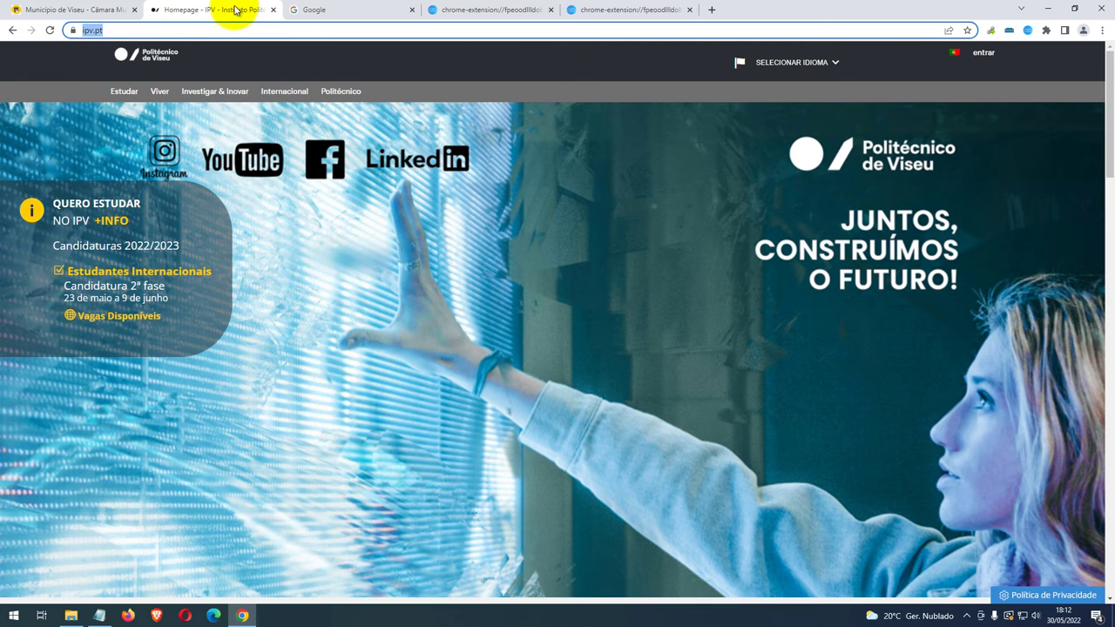
{"action": "left_click", "coordinate": [163, 32]}
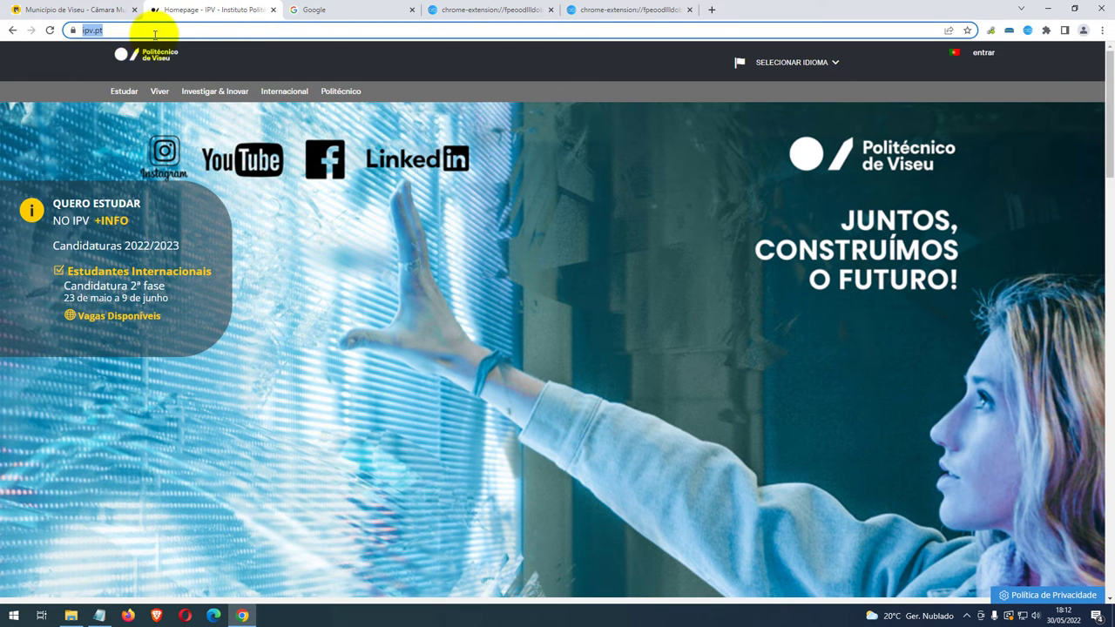
{"action": "left_click", "coordinate": [601, 11]}
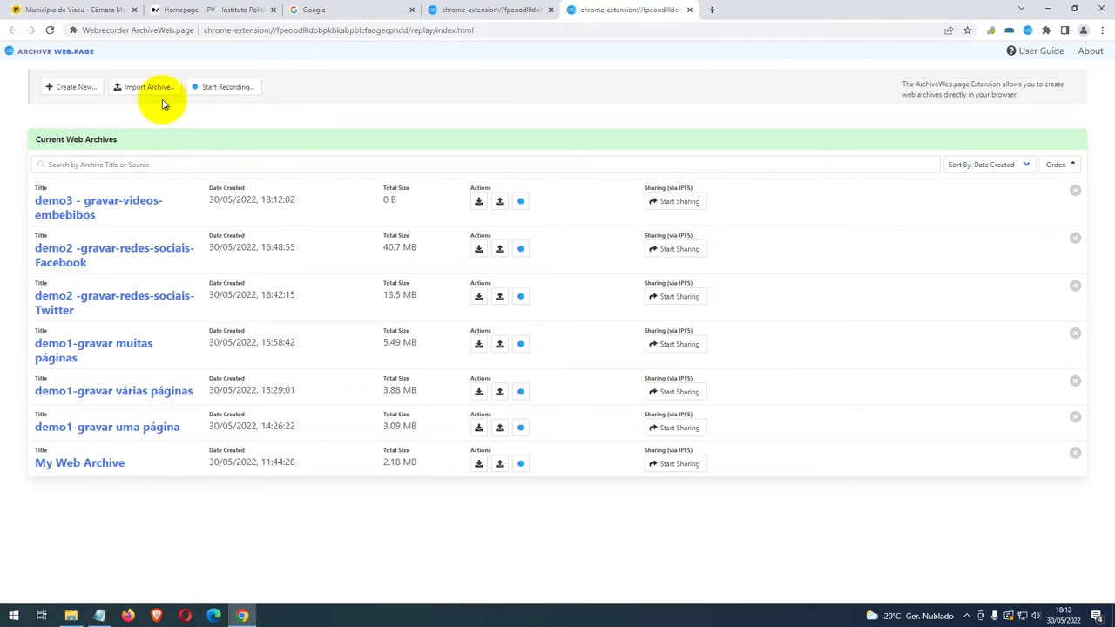
{"action": "left_click", "coordinate": [521, 202]}
{"action": "left_click", "coordinate": [464, 363]}
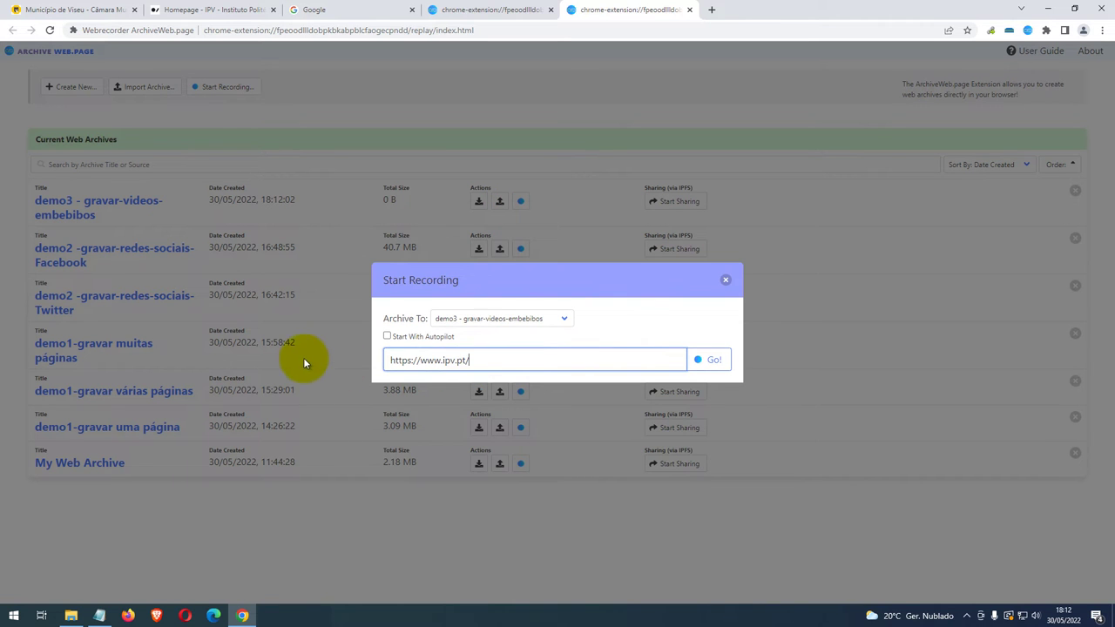
{"action": "left_click", "coordinate": [720, 360]}
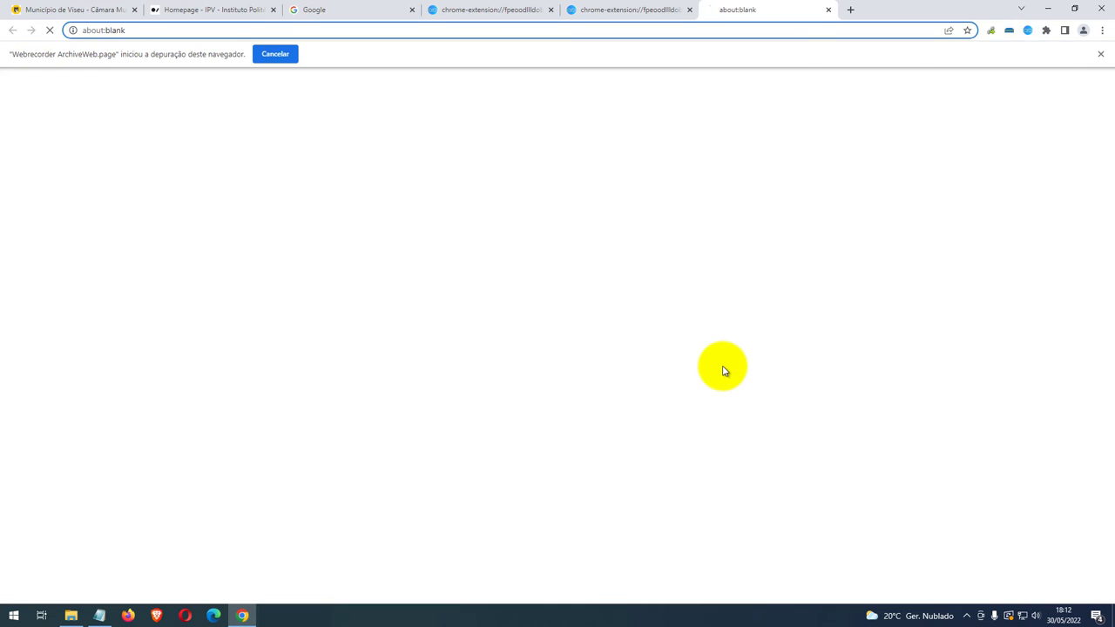
Play the embedded institutional video further down the IPV homepage so that it is captured in the recording.
{"action": "scroll", "coordinate": [684, 319], "scroll_direction": "down", "scroll_amount": 10}
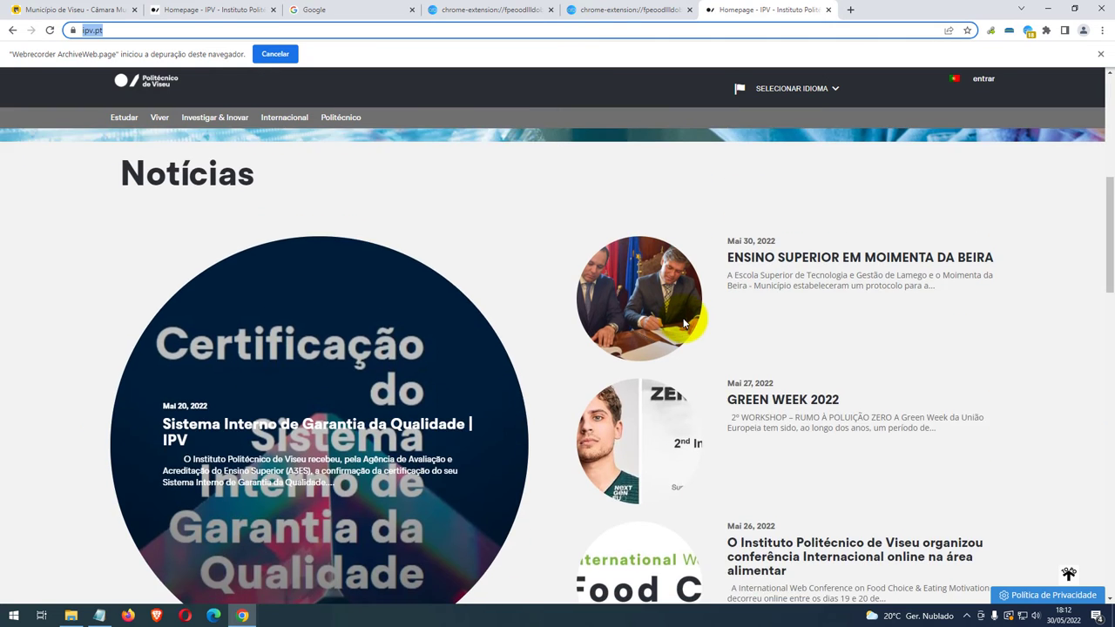
{"action": "scroll", "coordinate": [685, 319], "scroll_direction": "down", "scroll_amount": 2}
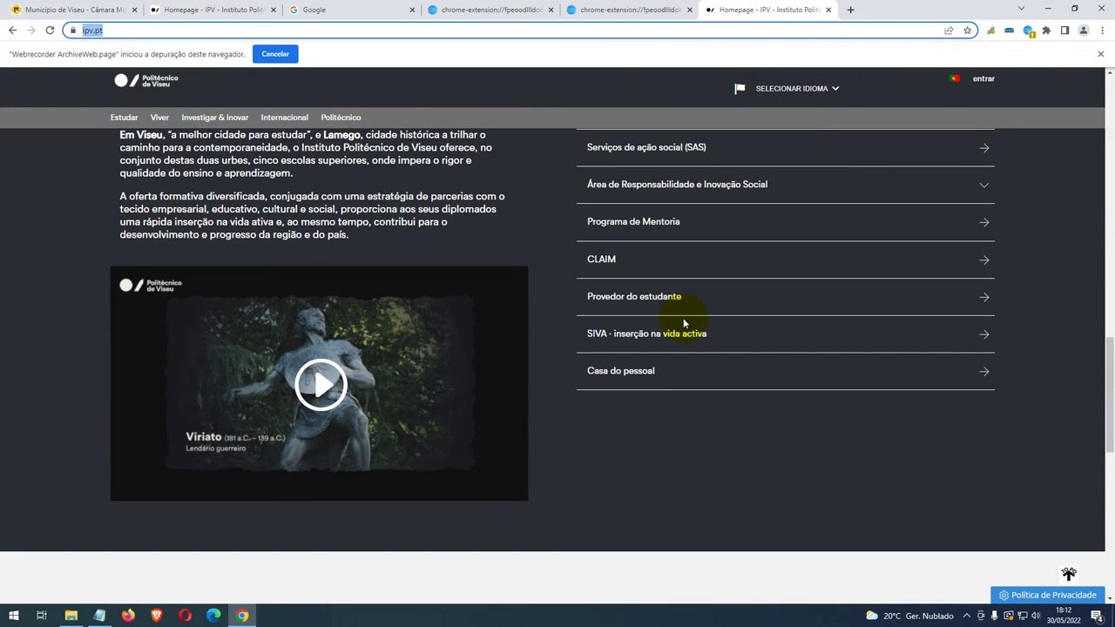
{"action": "left_click", "coordinate": [317, 399]}
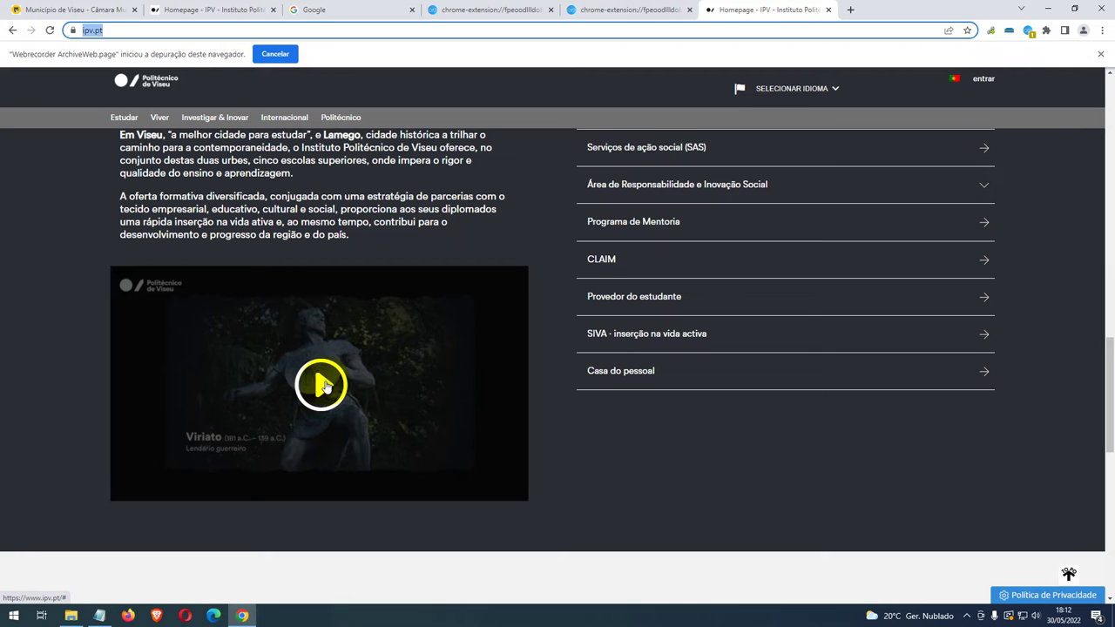
{"action": "left_click", "coordinate": [322, 385]}
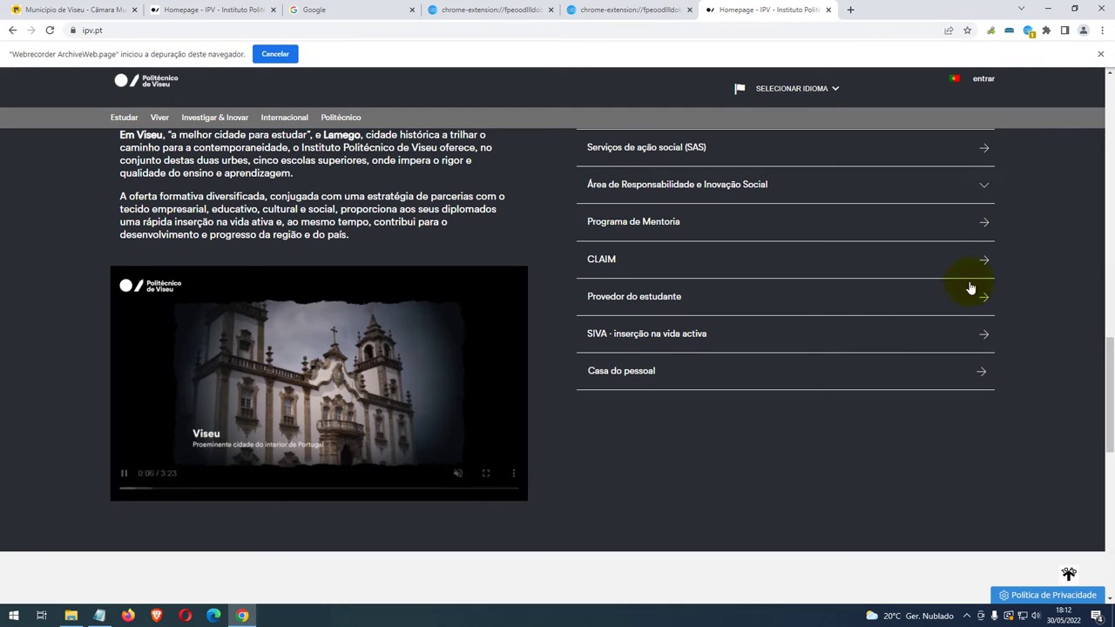
Stop recording the IPV homepage and open the extension's list of web archives.
{"action": "left_click", "coordinate": [1029, 33]}
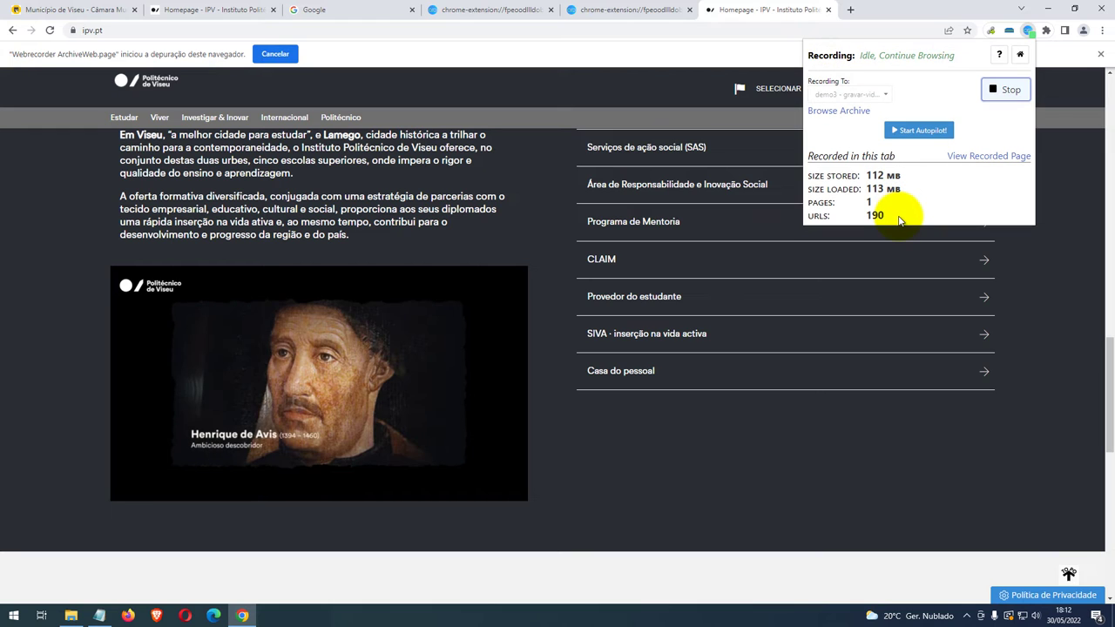
{"action": "left_click", "coordinate": [1010, 91]}
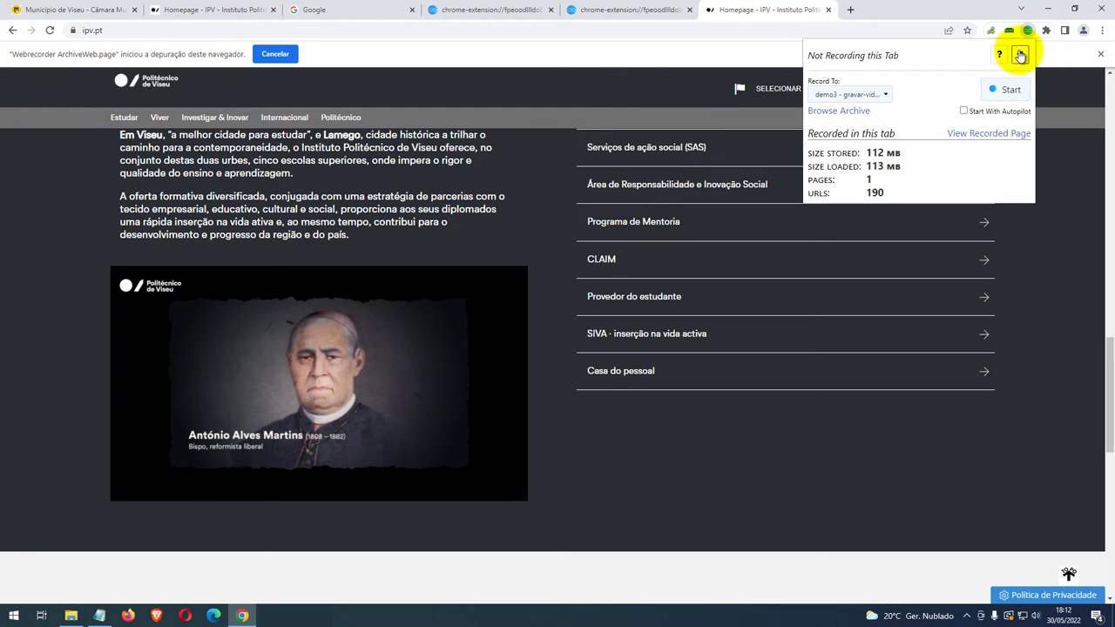
{"action": "left_click", "coordinate": [1020, 56]}
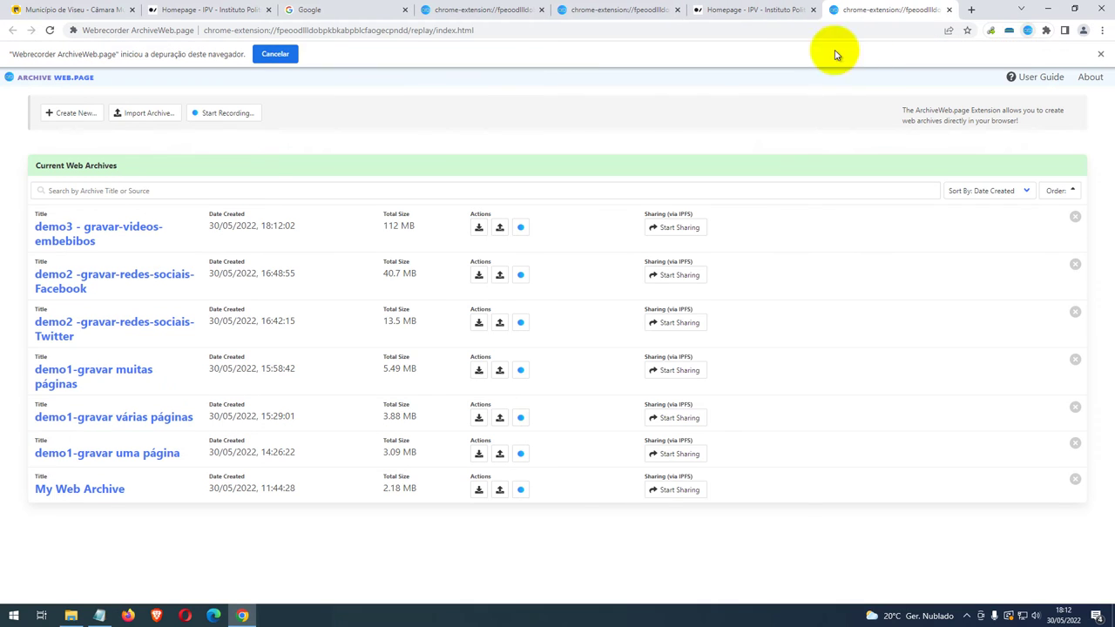
Replay the archived IPV homepage from the demo3 archive, play its embedded video and highlight the capture date.
{"action": "left_click", "coordinate": [96, 237]}
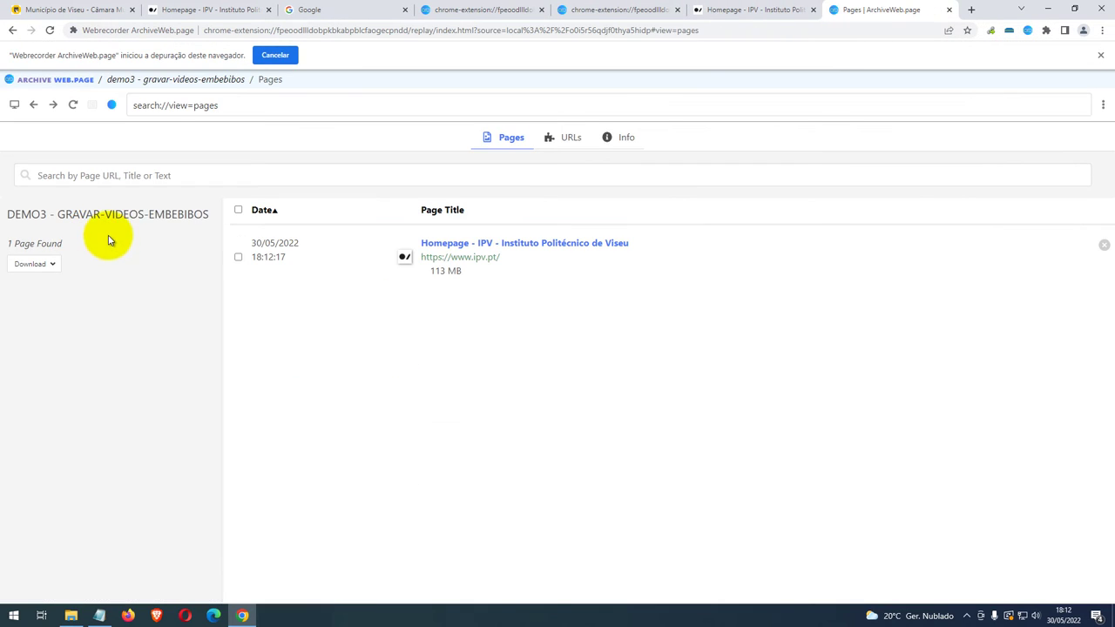
{"action": "left_click", "coordinate": [477, 262]}
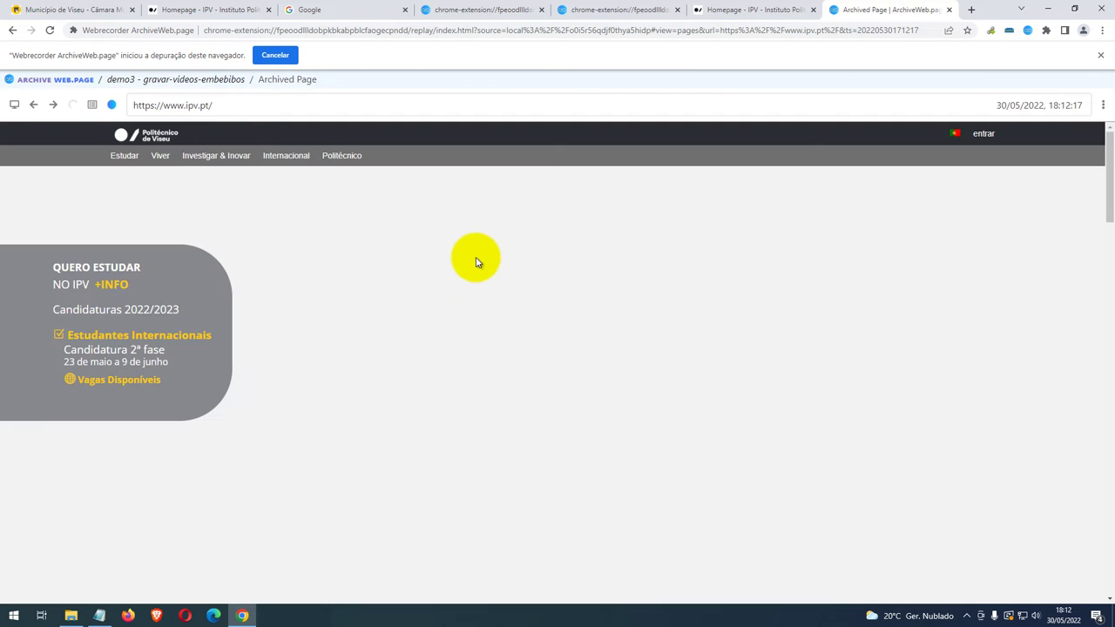
{"action": "scroll", "coordinate": [475, 257], "scroll_direction": "down", "scroll_amount": 12}
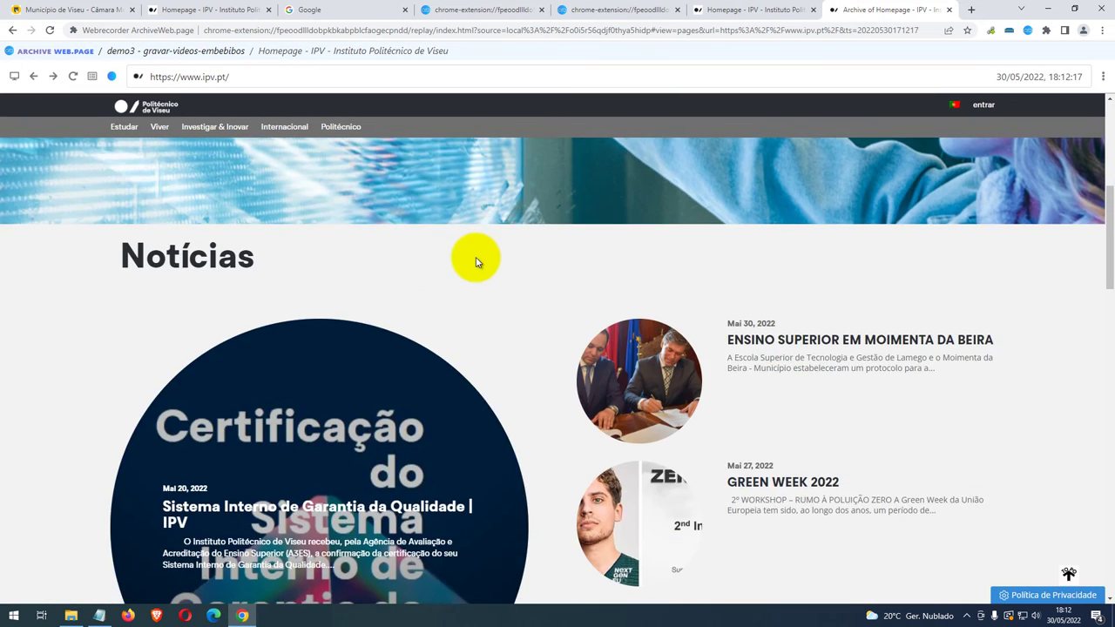
{"action": "scroll", "coordinate": [476, 257], "scroll_direction": "down", "scroll_amount": 3}
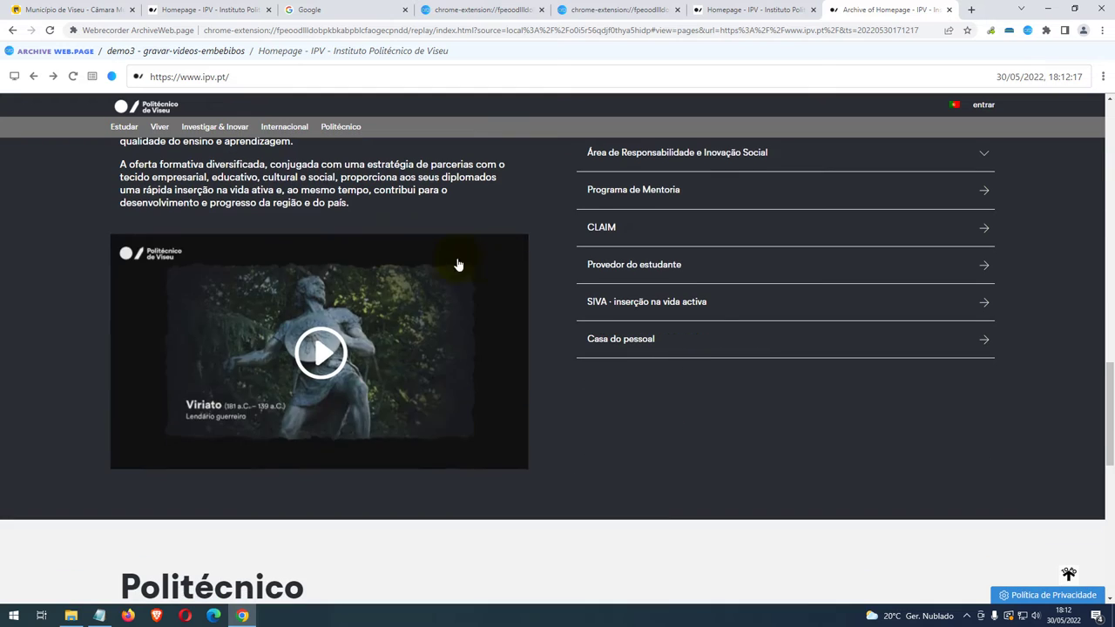
{"action": "left_click", "coordinate": [323, 364]}
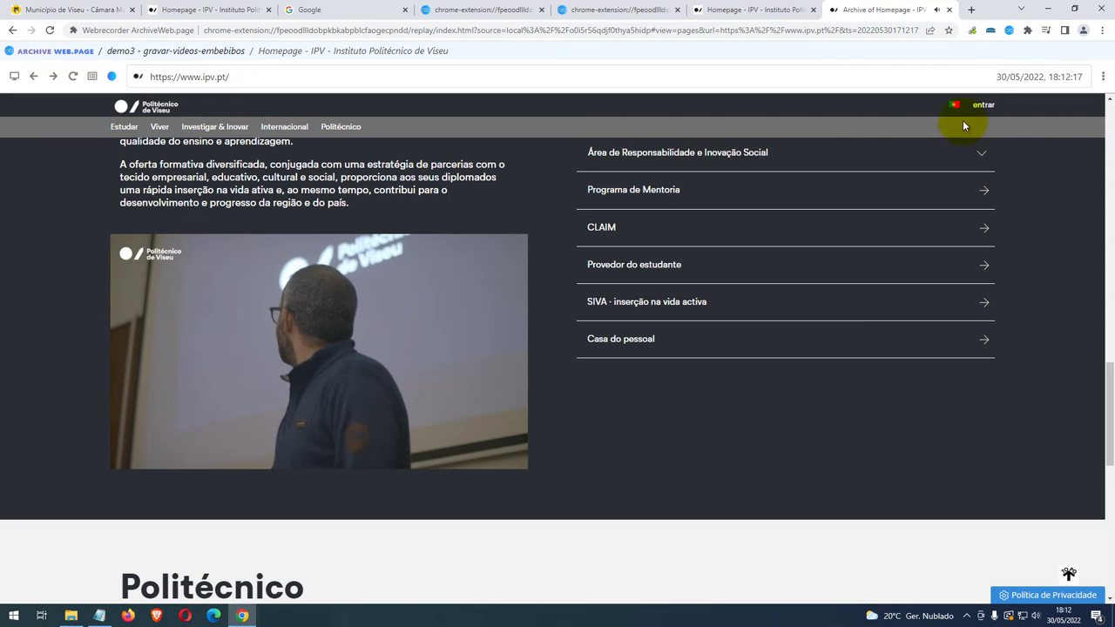
{"action": "left_click_drag", "start_coordinate": [995, 77], "coordinate": [1103, 79]}
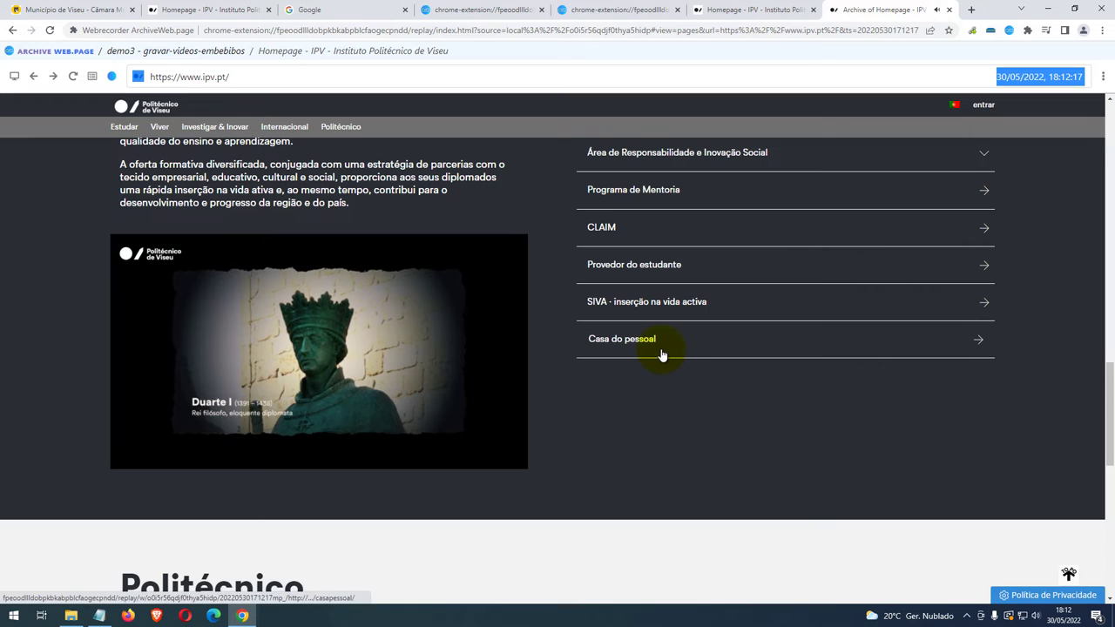
Reopen the "demo3 - gravar-videos-embebibos" archive from the archive list and show its download options.
{"action": "left_click", "coordinate": [48, 50]}
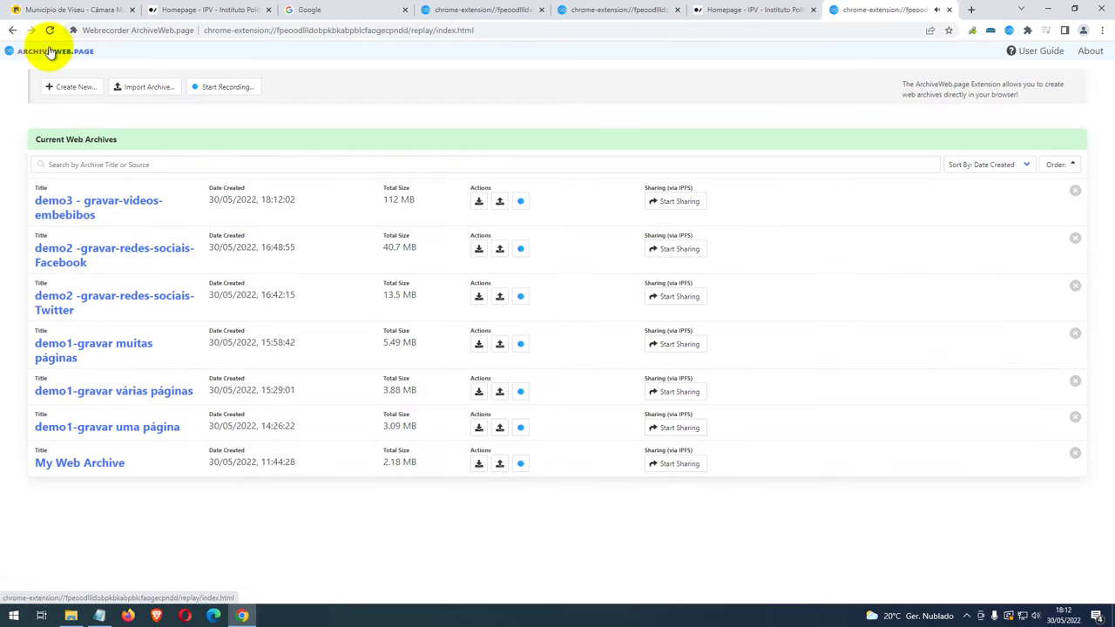
{"action": "left_click", "coordinate": [83, 202]}
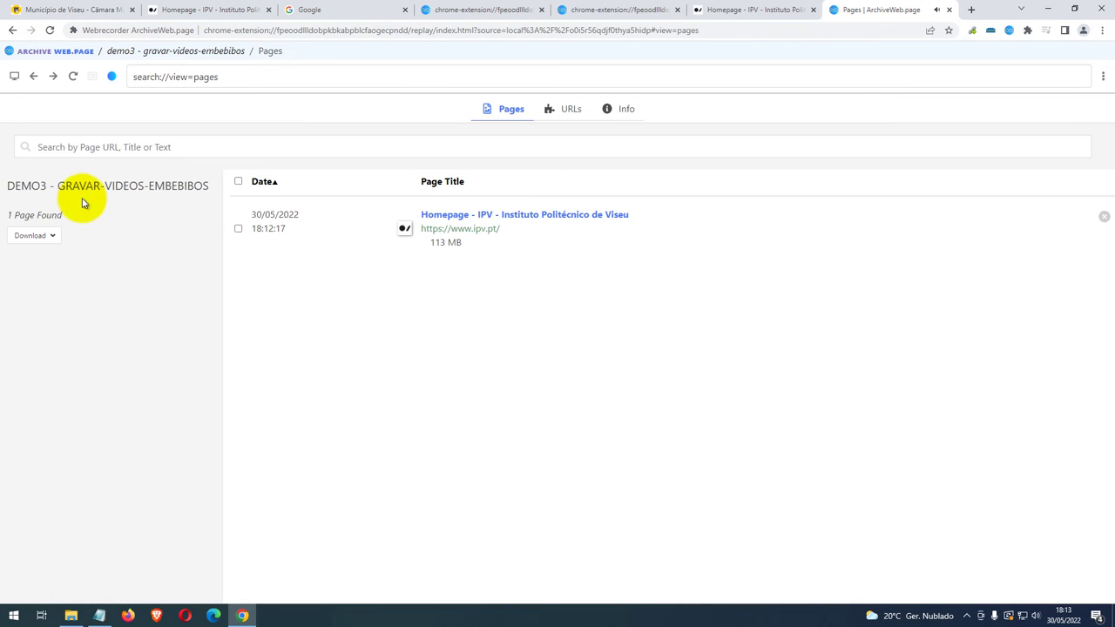
{"action": "left_click", "coordinate": [46, 235]}
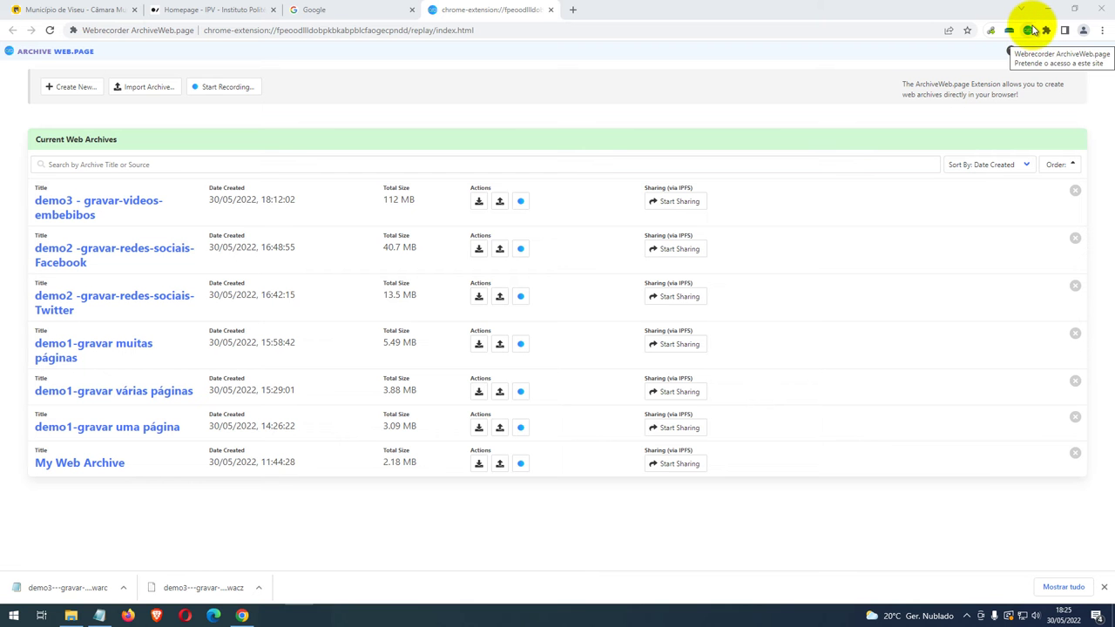
Create a new archive titled "gravar-videos-embebibos-do-Youtube" from the extension's archive list.
{"action": "left_click", "coordinate": [1020, 57]}
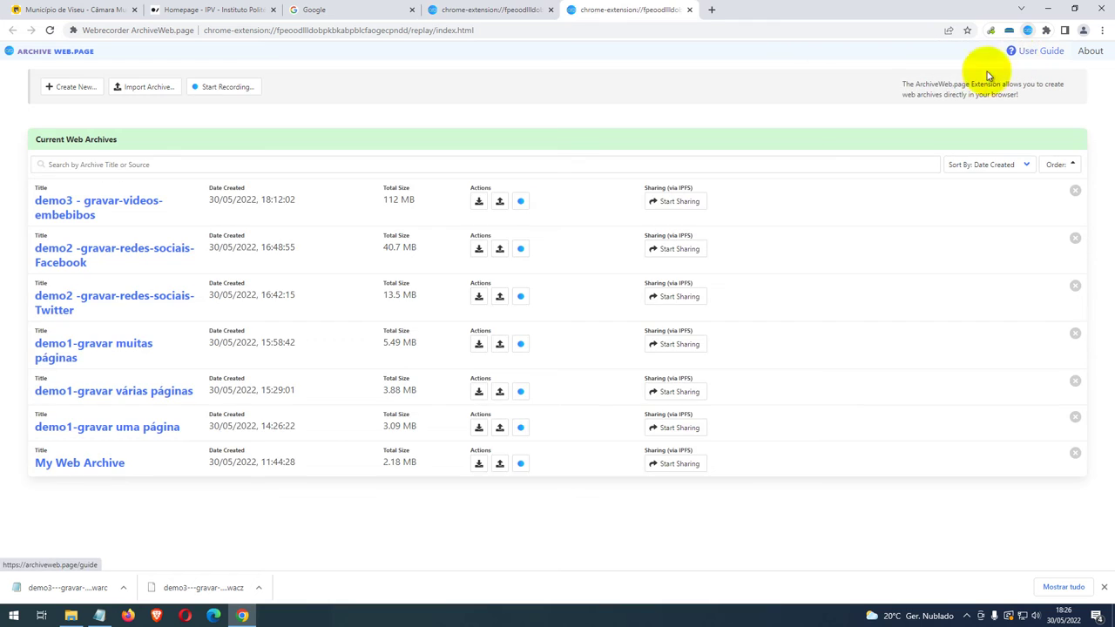
{"action": "left_click", "coordinate": [73, 88]}
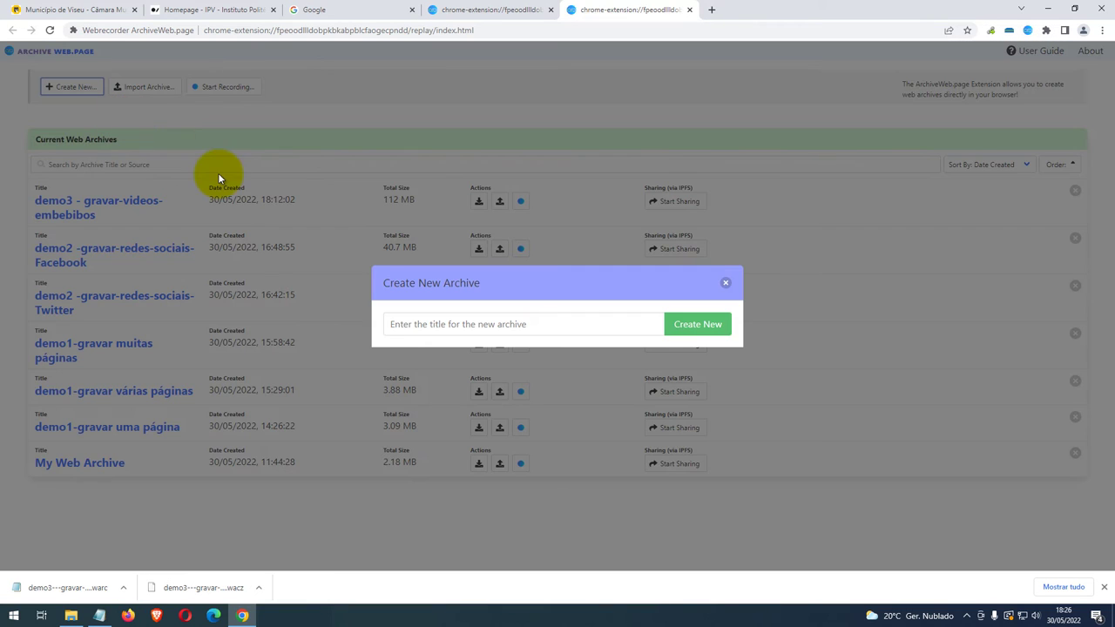
{"action": "left_click", "coordinate": [434, 326]}
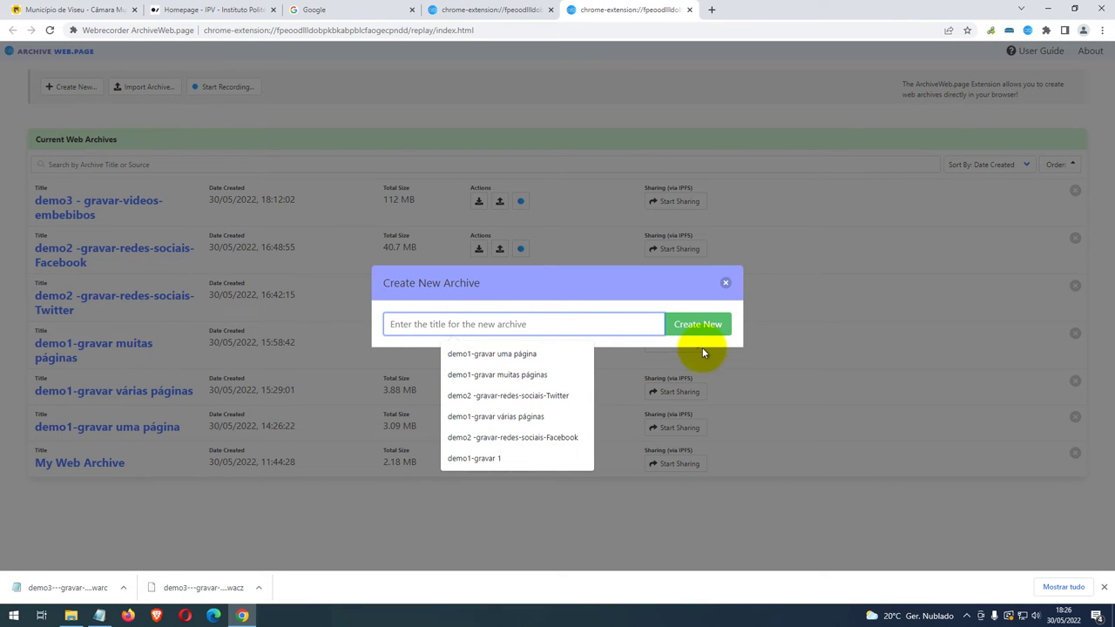
{"action": "type", "text": "gravar-videos-embebibos-do-Youtube"}
{"action": "left_click", "coordinate": [687, 327]}
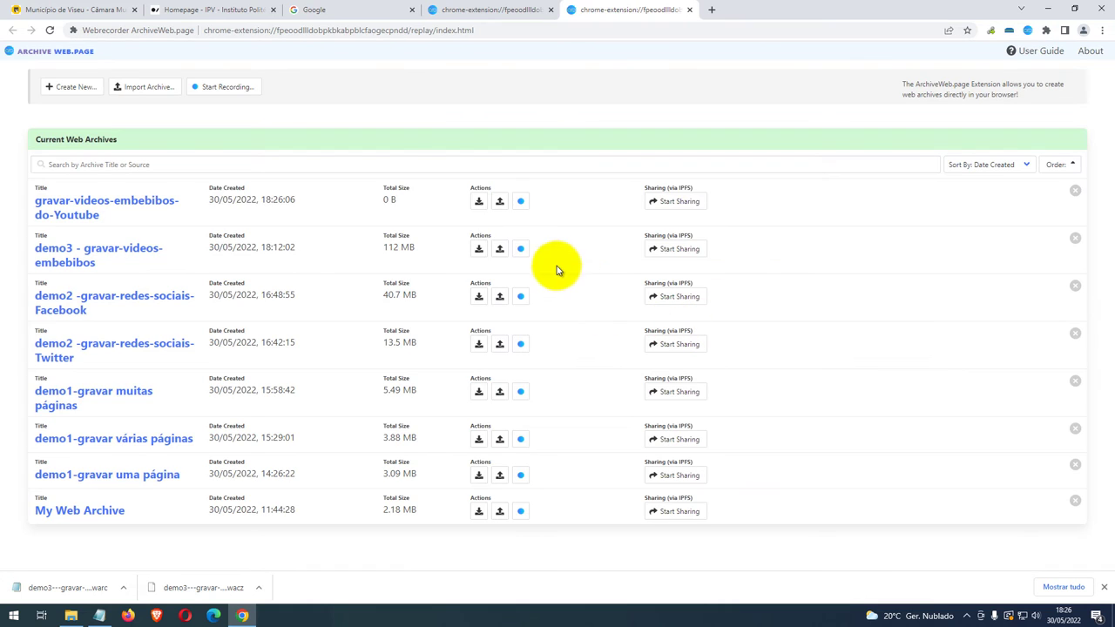
Start recording the Município de Viseu site into the "gravar-videos-embebibos-do-Youtube" archive, using the address cm-viseu.pt/pt/ copied from its open page.
{"action": "left_click", "coordinate": [520, 201]}
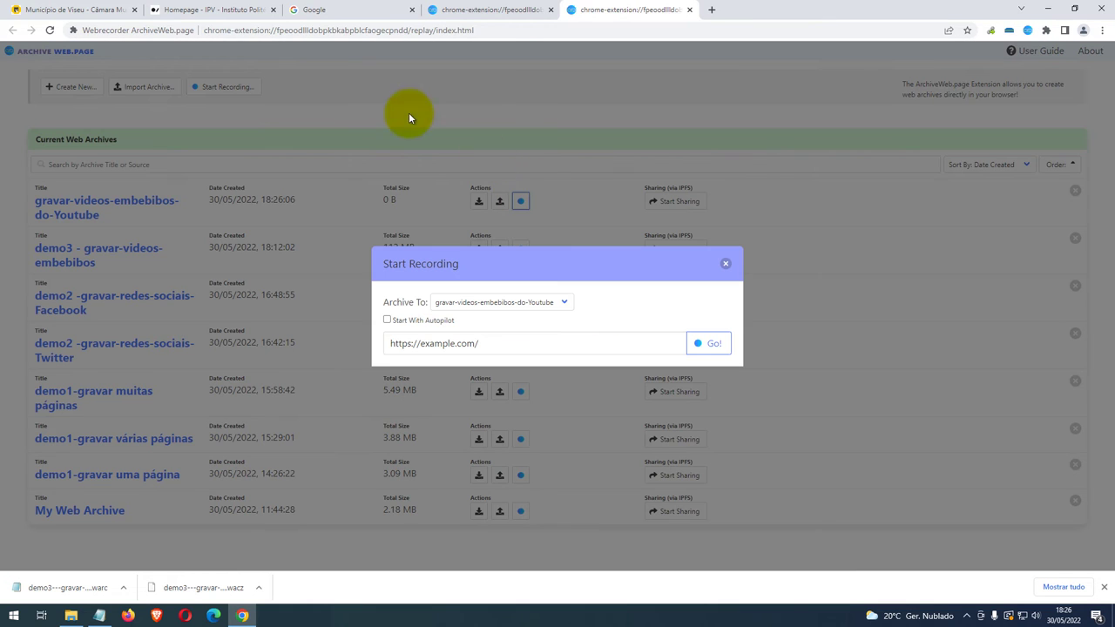
{"action": "left_click", "coordinate": [84, 12]}
{"action": "left_click", "coordinate": [187, 31]}
{"action": "key", "text": "ctrl+c"}
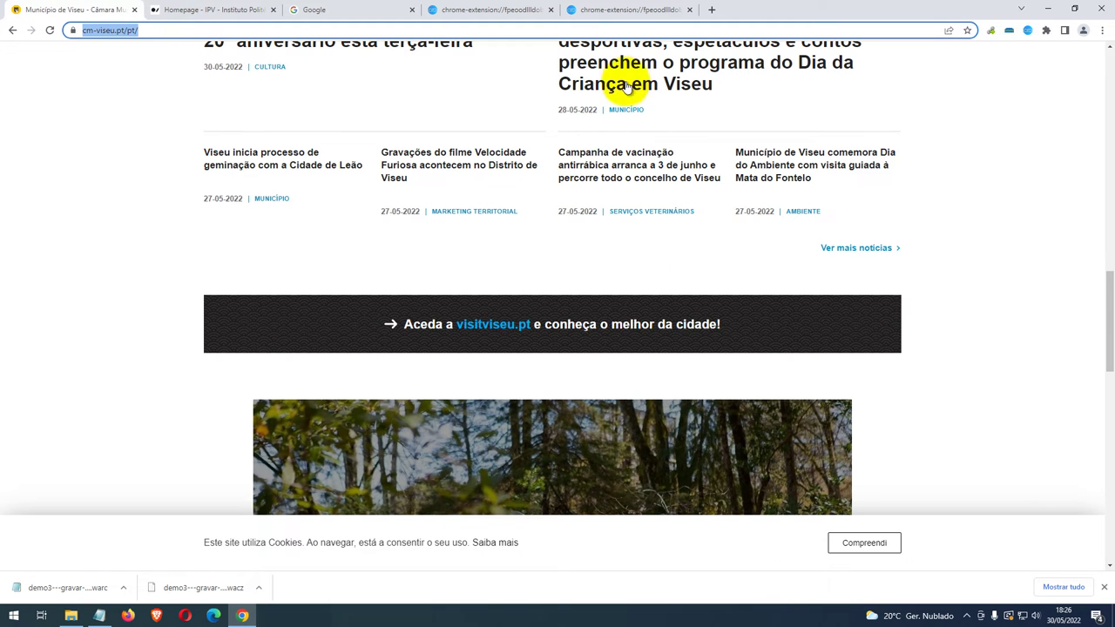
{"action": "left_click", "coordinate": [613, 10]}
{"action": "left_click", "coordinate": [493, 340]}
{"action": "key", "text": "ctrl+a"}
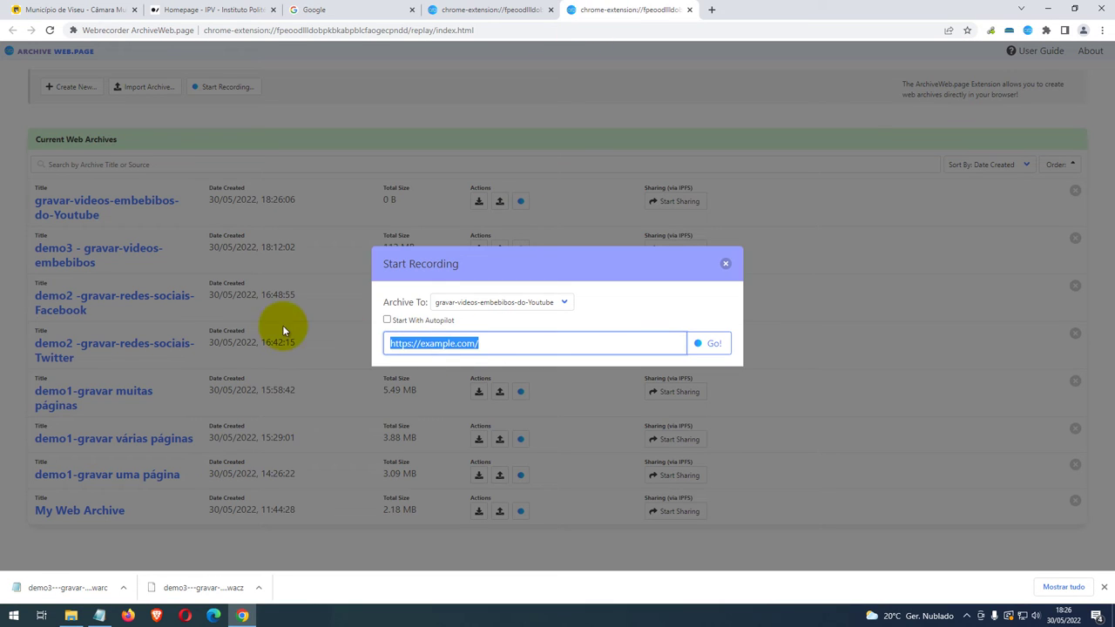
{"action": "key", "text": "ctrl+v"}
{"action": "left_click", "coordinate": [709, 344]}
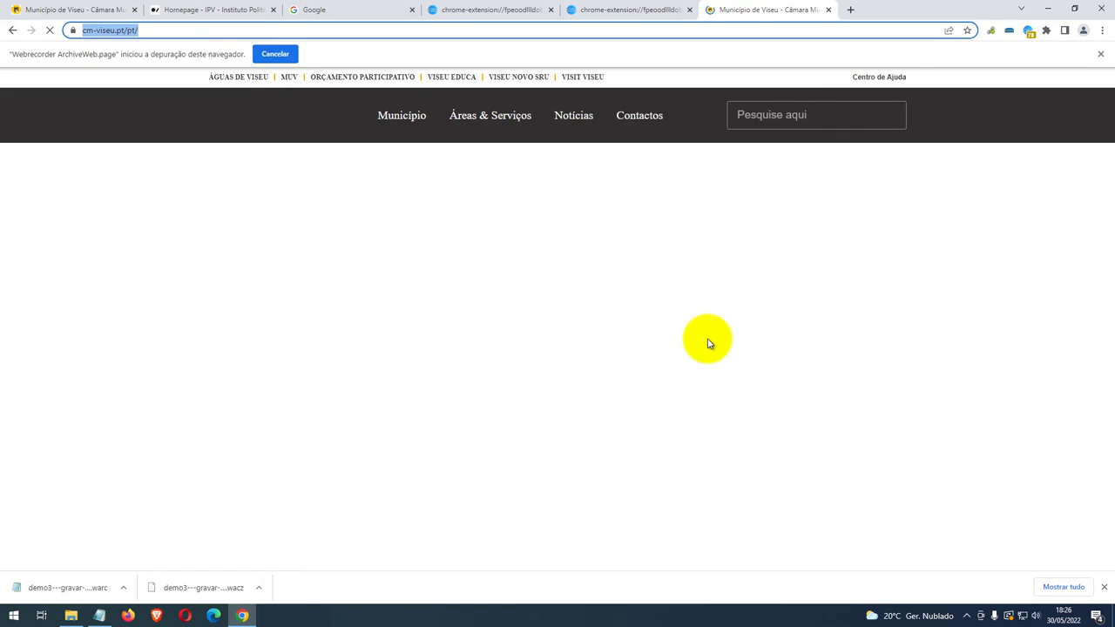
Play the embedded YouTube video about environmental sustainability on the Município de Viseu page to capture it.
{"action": "scroll", "coordinate": [617, 316], "scroll_direction": "down", "scroll_amount": 2}
{"action": "scroll", "coordinate": [623, 369], "scroll_direction": "down", "scroll_amount": 15}
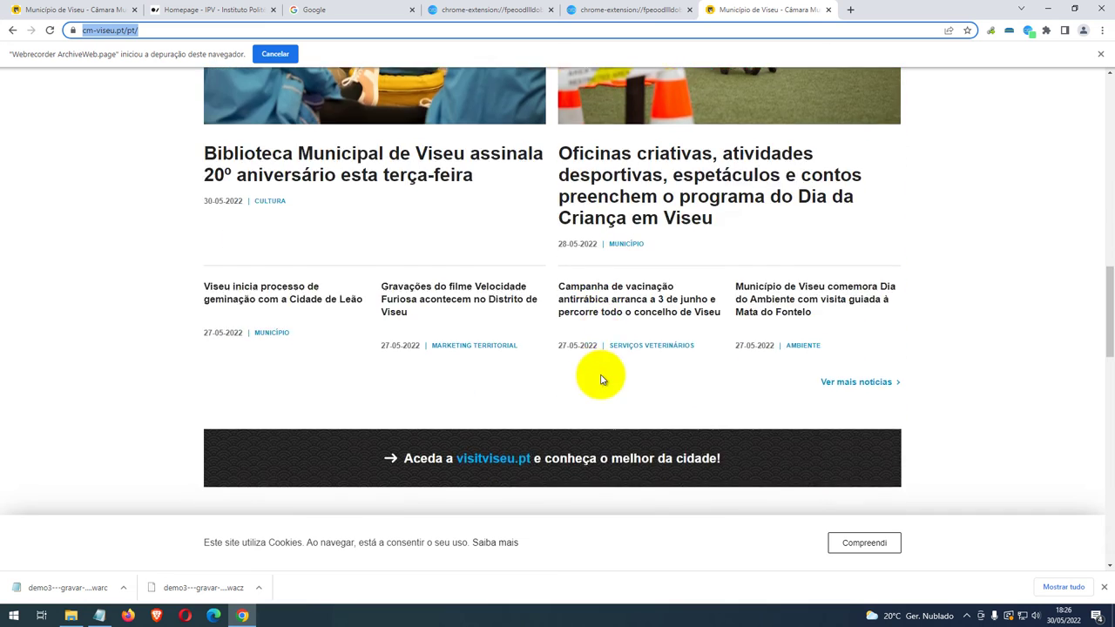
{"action": "scroll", "coordinate": [600, 374], "scroll_direction": "up", "scroll_amount": 2}
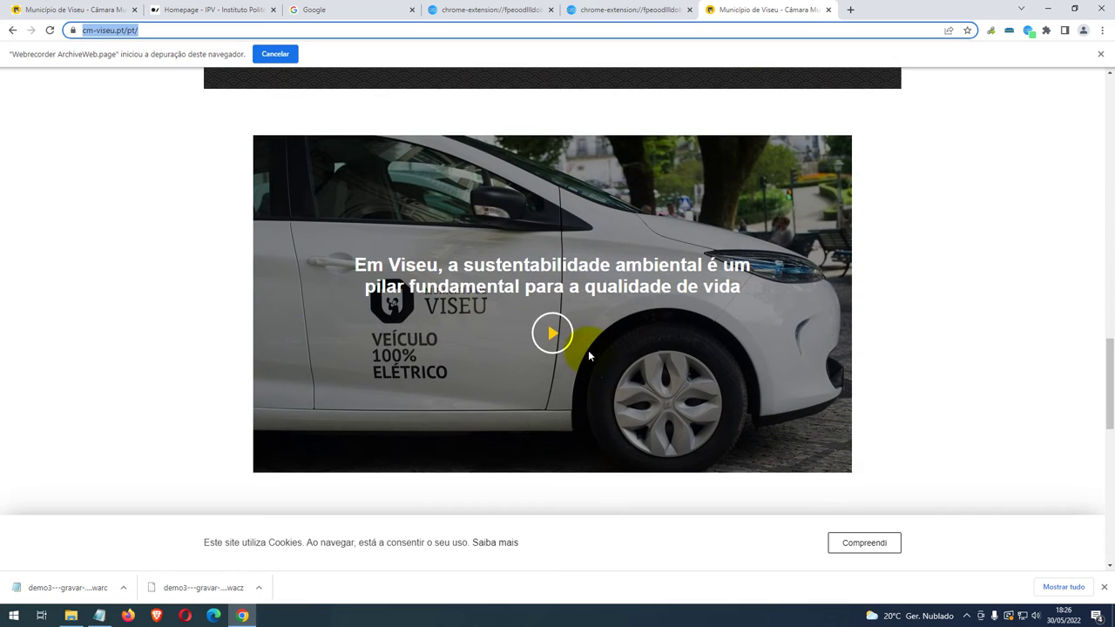
{"action": "left_click", "coordinate": [547, 332]}
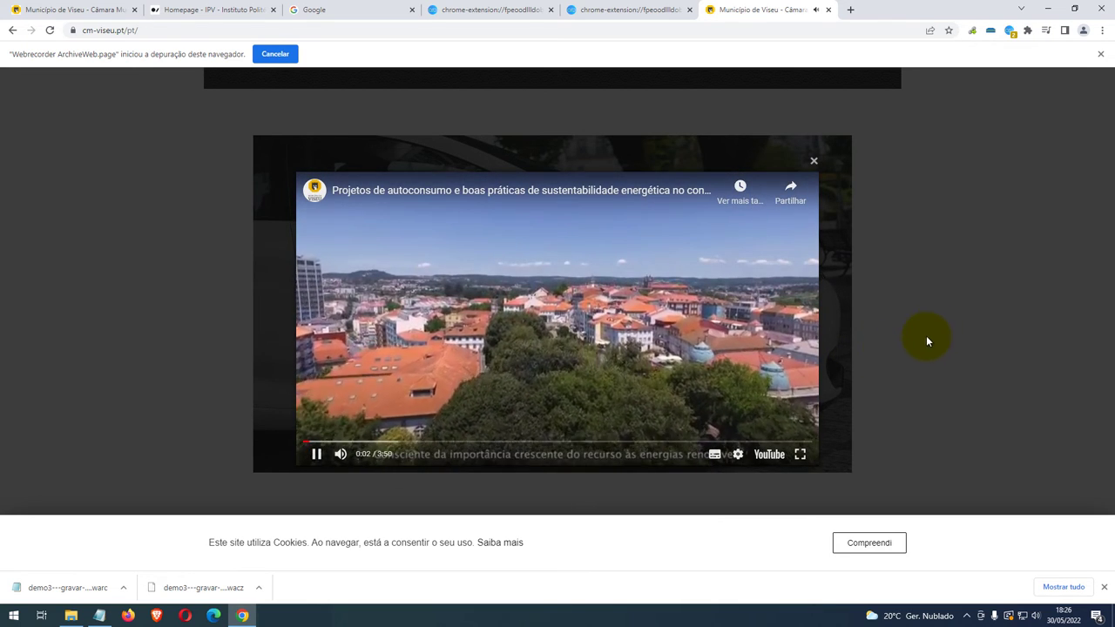
Stop recording the Município de Viseu page and close its tab to return to the archive list.
{"action": "left_click", "coordinate": [1010, 32]}
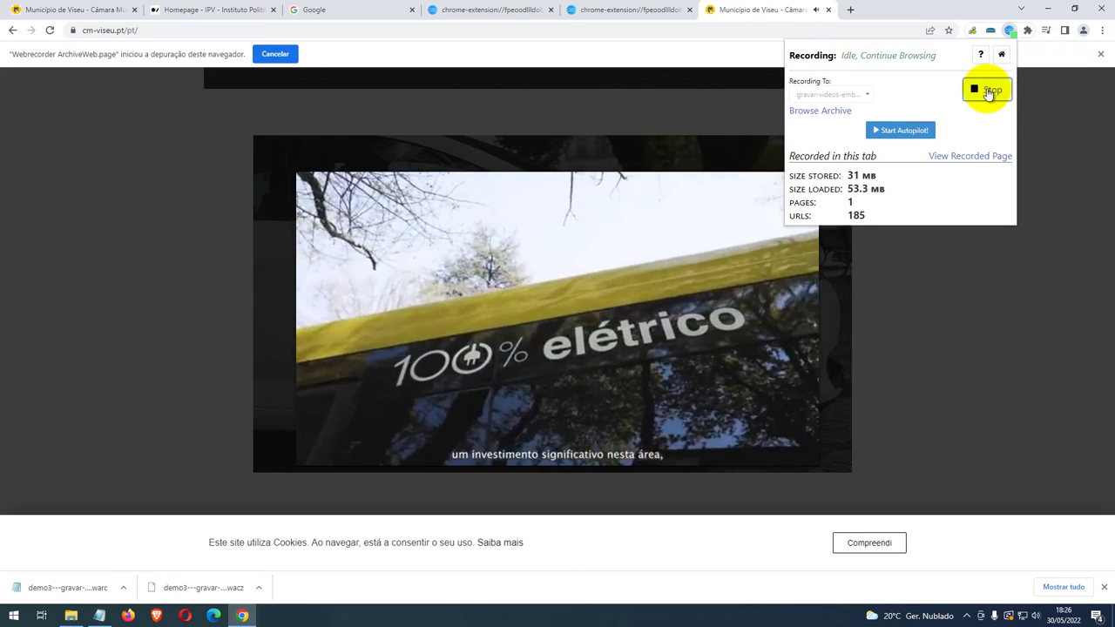
{"action": "left_click", "coordinate": [990, 93]}
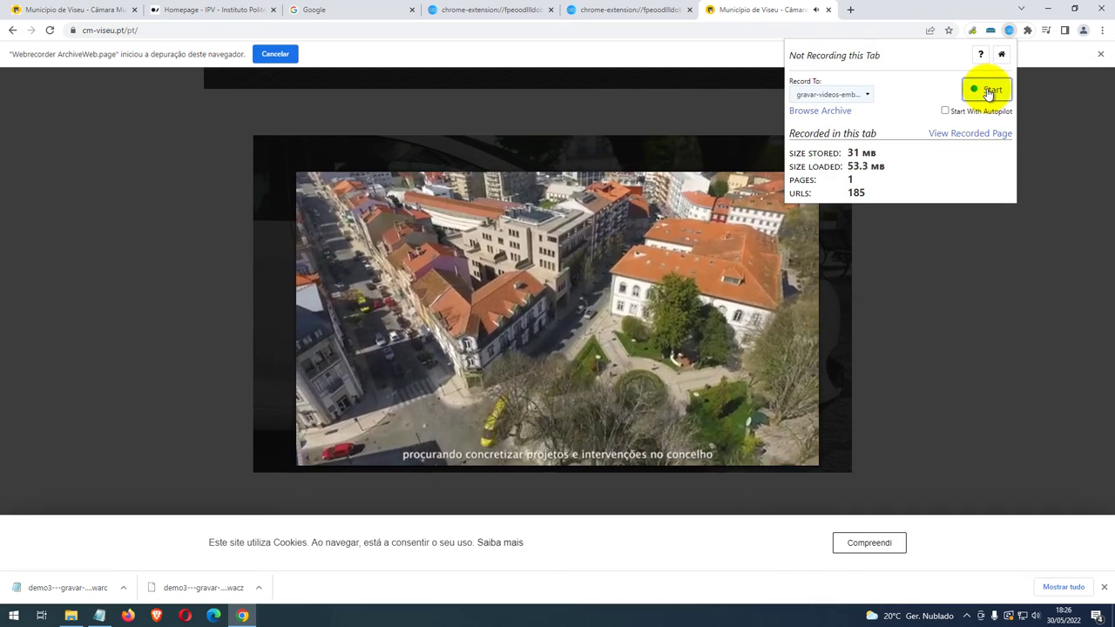
{"action": "left_click", "coordinate": [830, 10]}
{"action": "left_click", "coordinate": [830, 9]}
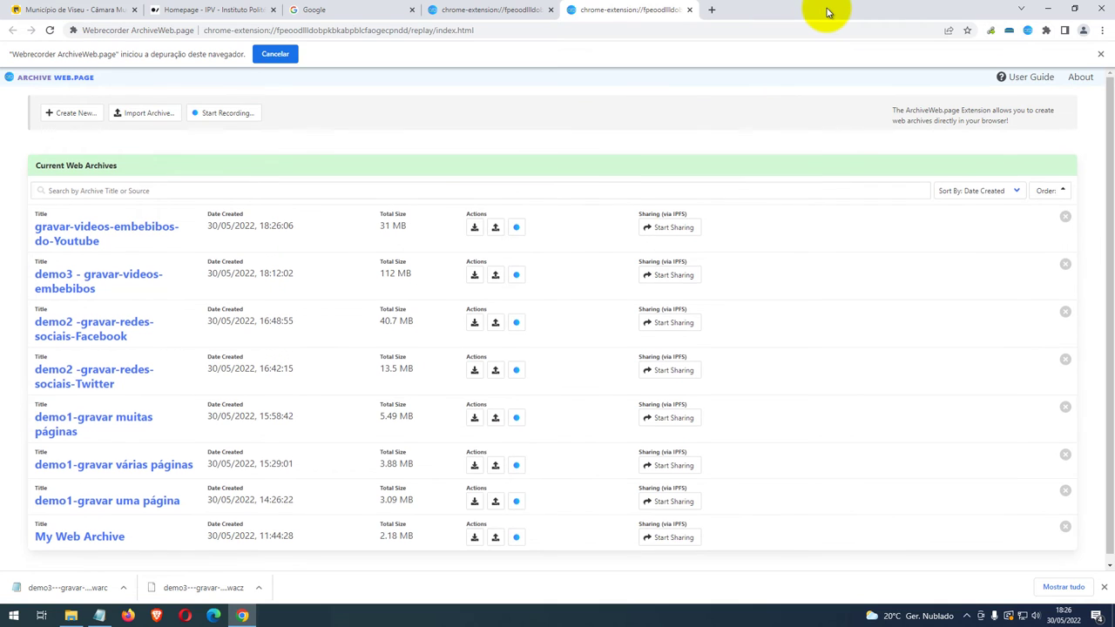
Replay the archived Município de Viseu page from the "gravar-videos-embebibos-do-Youtube" archive and start its embedded environmental sustainability video.
{"action": "left_click", "coordinate": [67, 207]}
{"action": "left_click", "coordinate": [450, 257]}
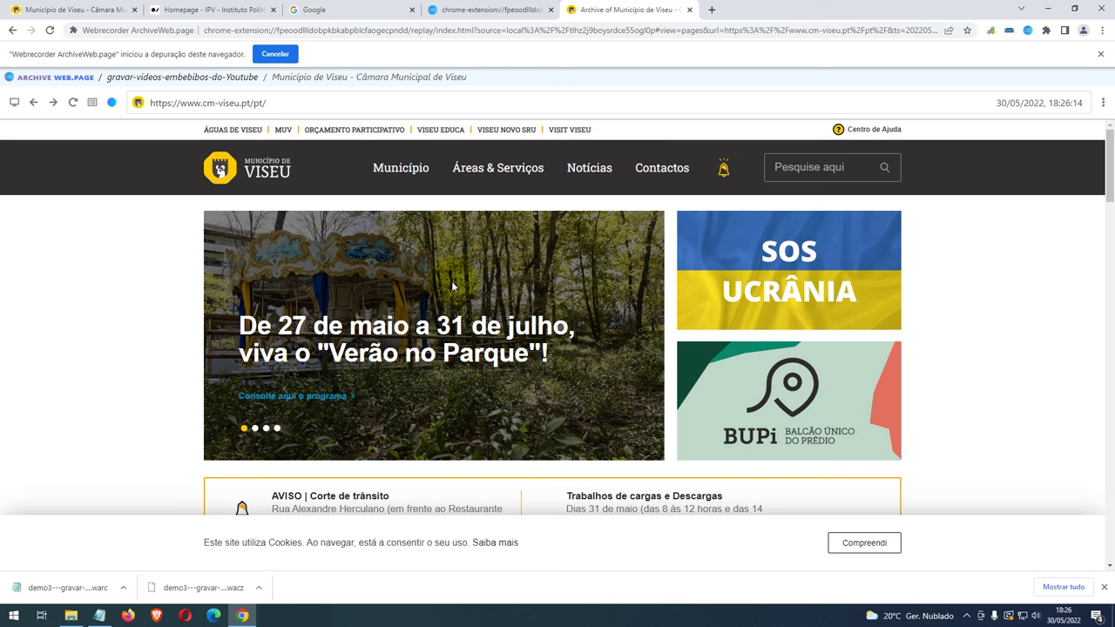
{"action": "scroll", "coordinate": [473, 409], "scroll_direction": "down", "scroll_amount": 10}
{"action": "scroll", "coordinate": [474, 408], "scroll_direction": "down", "scroll_amount": 4}
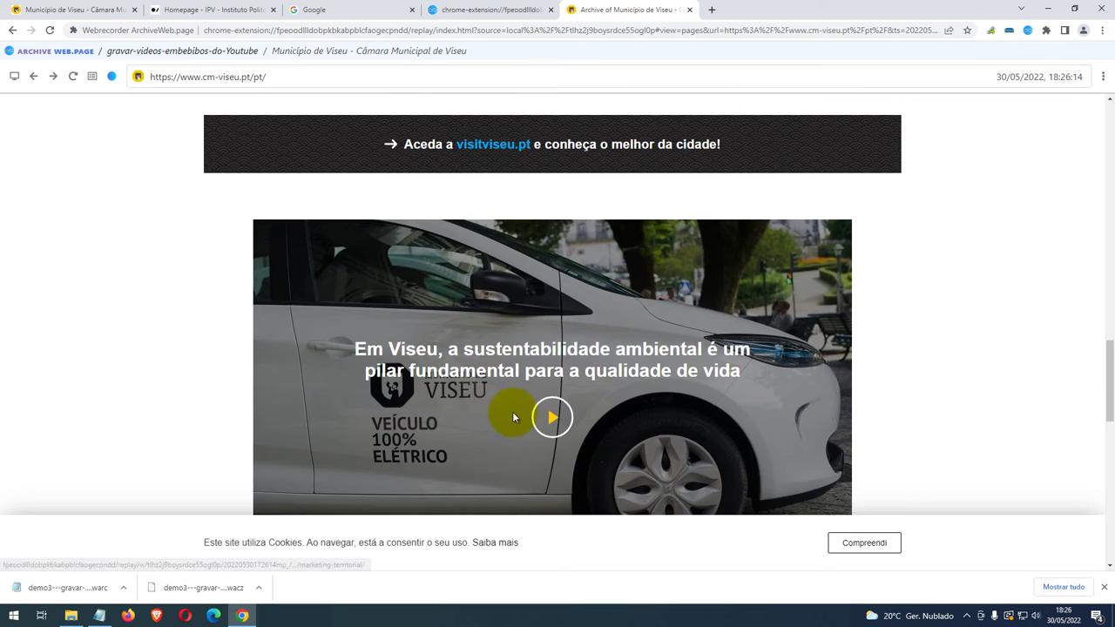
{"action": "left_click", "coordinate": [549, 415]}
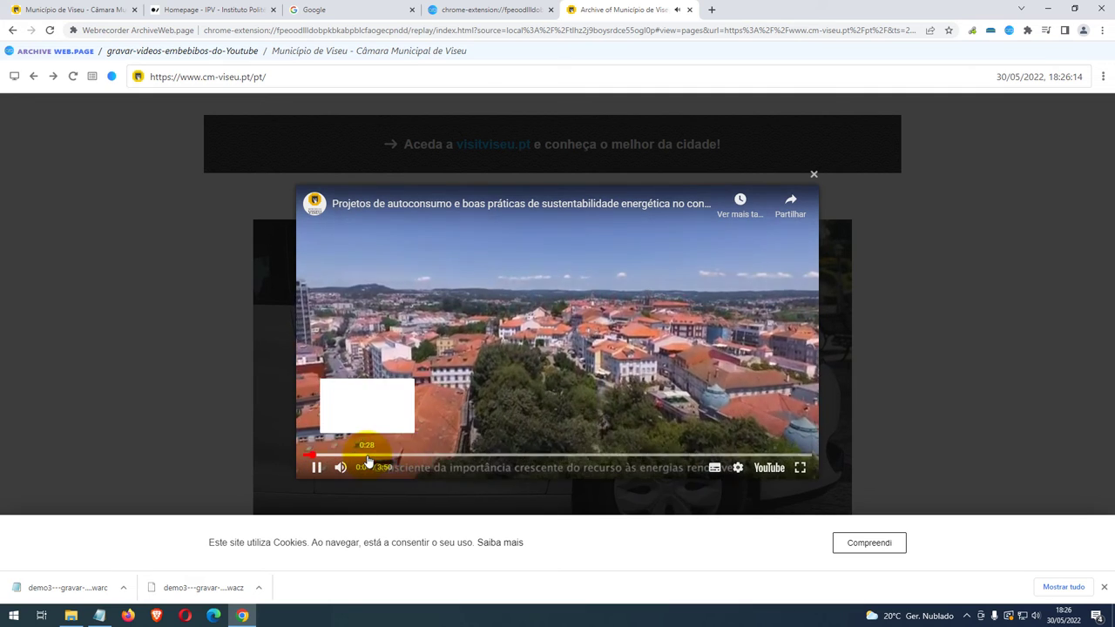
Skip ahead to several points along the archived YouTube video's timeline to check that the replay works throughout.
{"action": "left_click", "coordinate": [366, 454]}
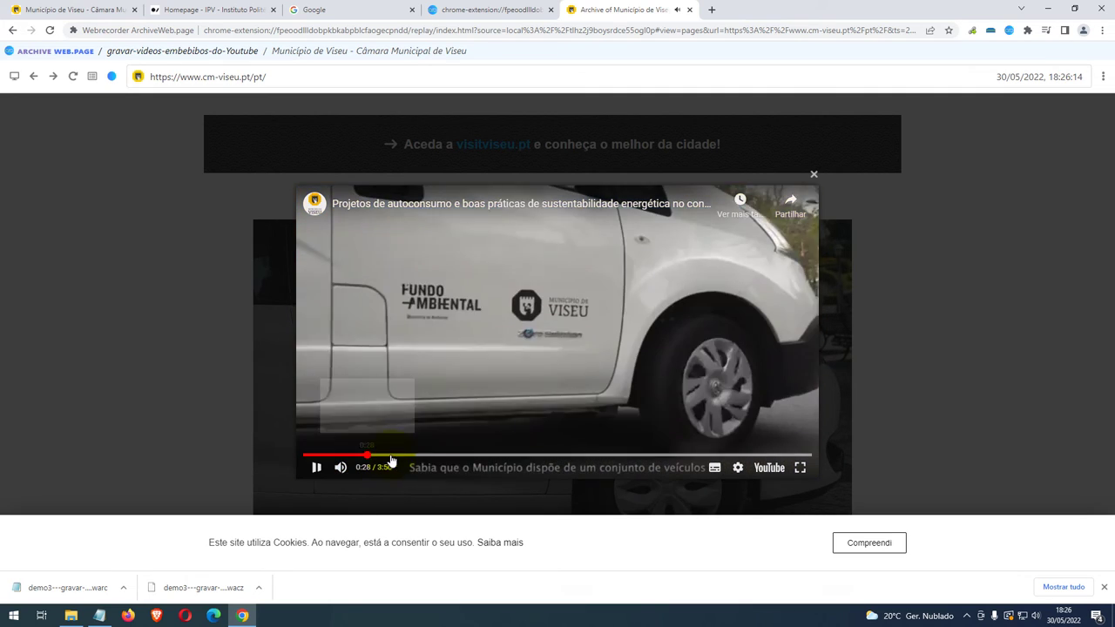
{"action": "left_click", "coordinate": [481, 454]}
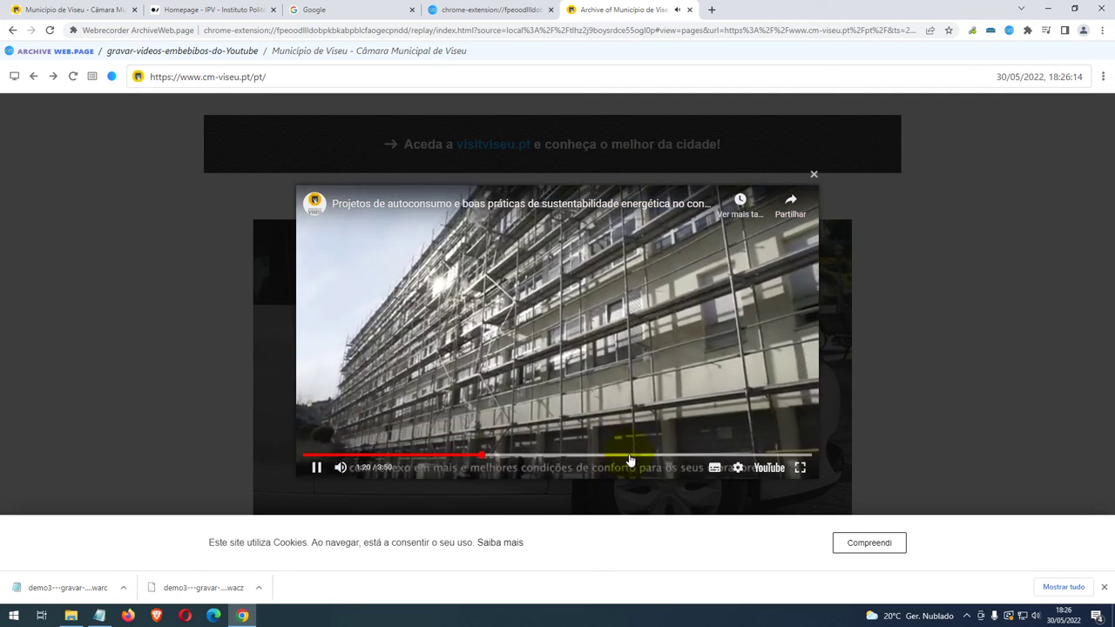
{"action": "left_click", "coordinate": [631, 454]}
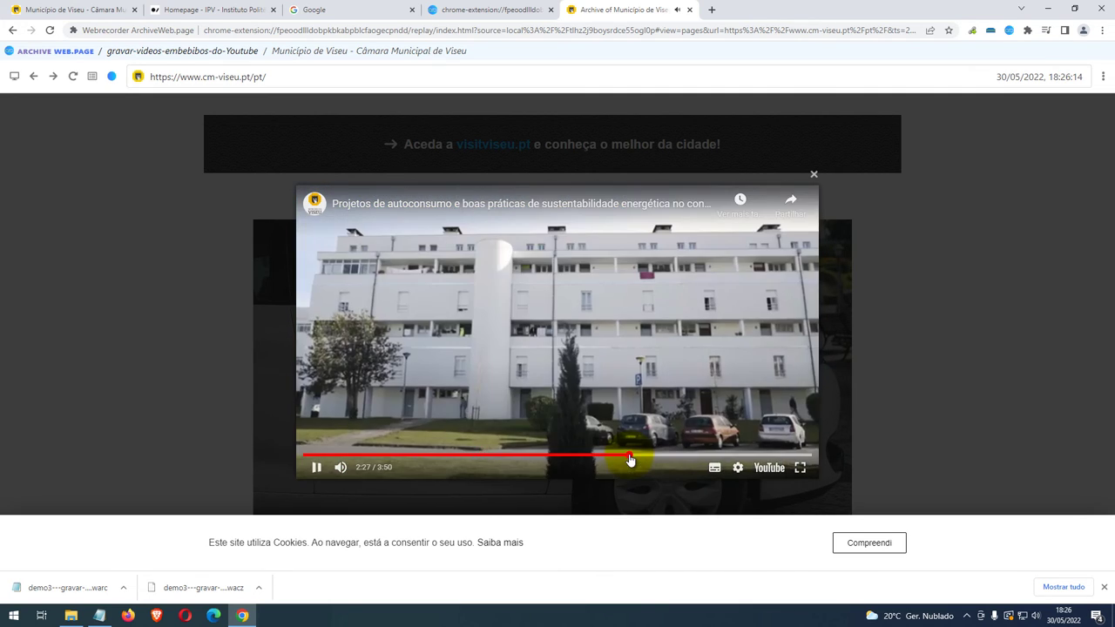
{"action": "left_click", "coordinate": [747, 454]}
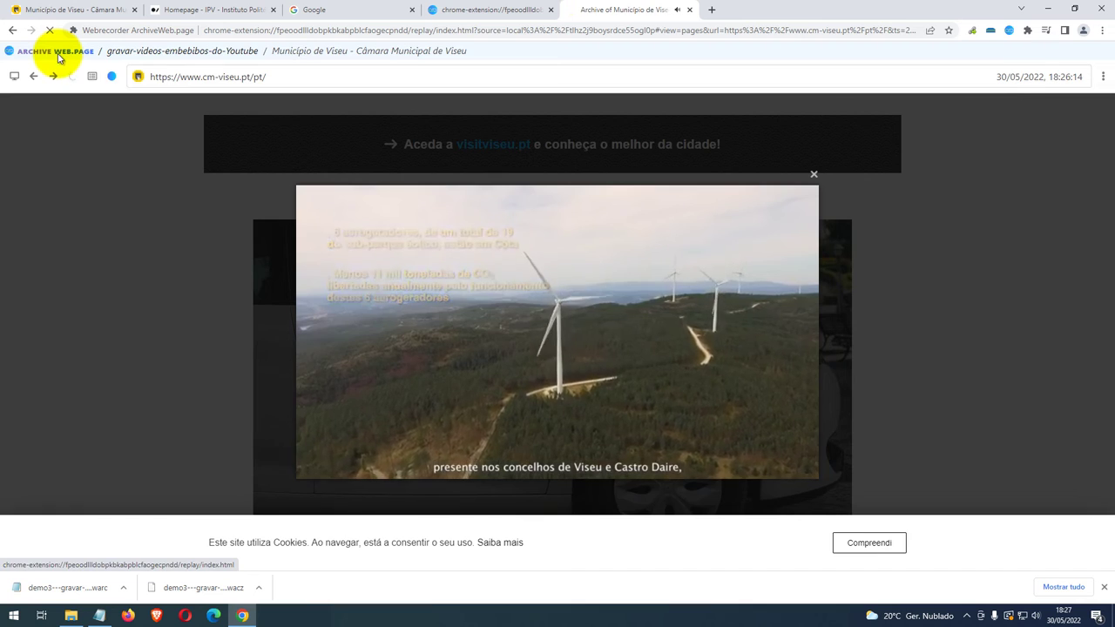
Return to the page list of the "gravar-videos-embebibos-do-Youtube" archive and open its download options.
{"action": "left_click", "coordinate": [57, 54]}
{"action": "left_click", "coordinate": [94, 203]}
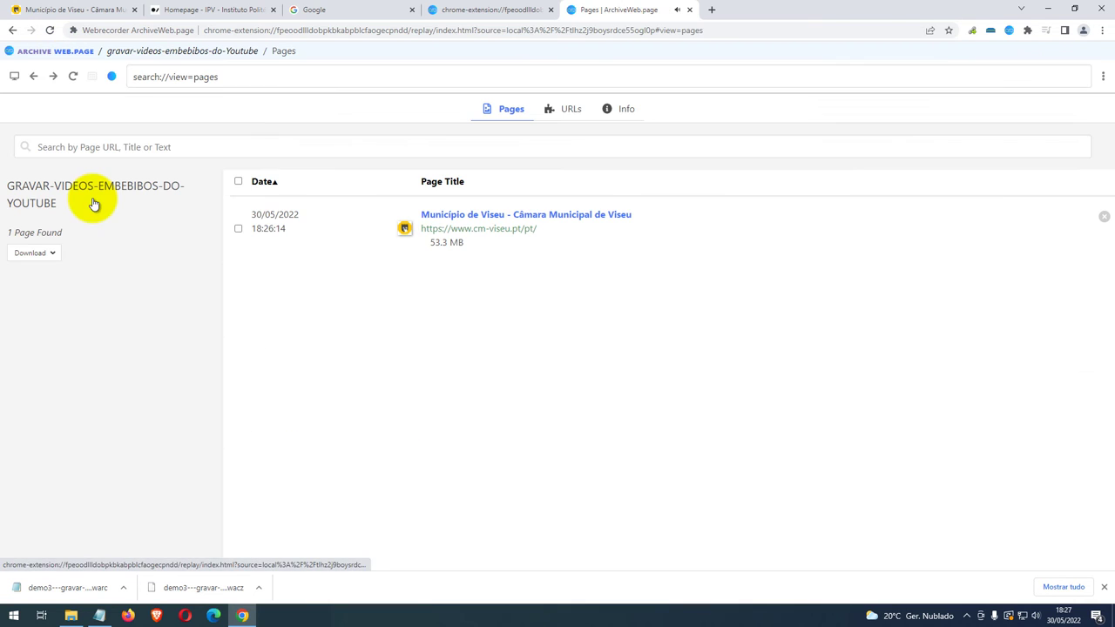
{"action": "left_click", "coordinate": [51, 255]}
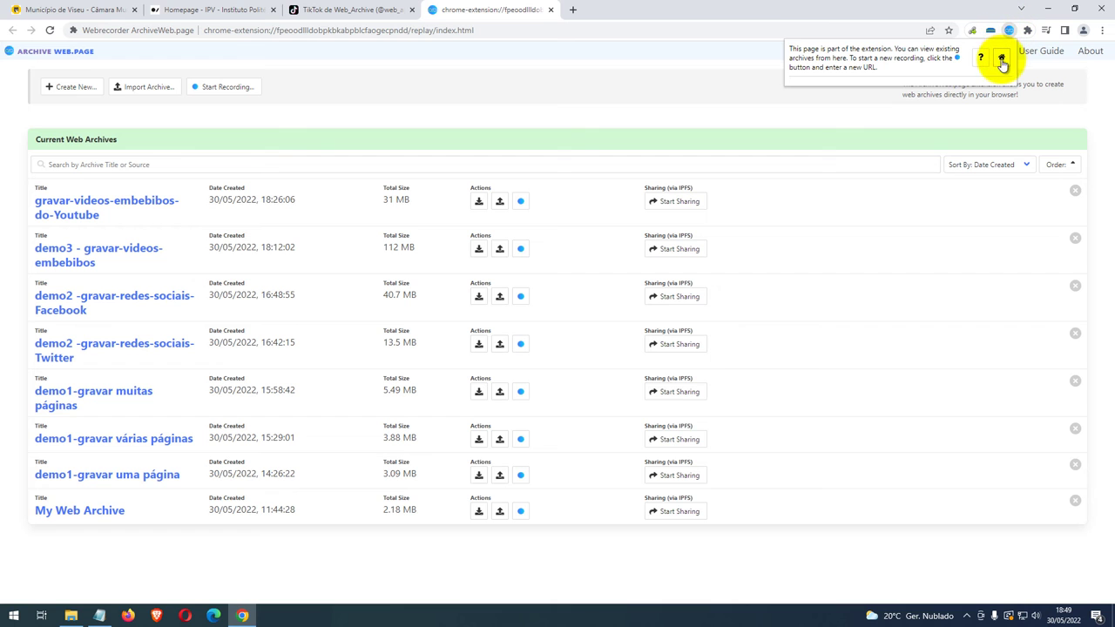
Create a new archive titled "tik-tok" from the extension's archive list.
{"action": "left_click", "coordinate": [1001, 61]}
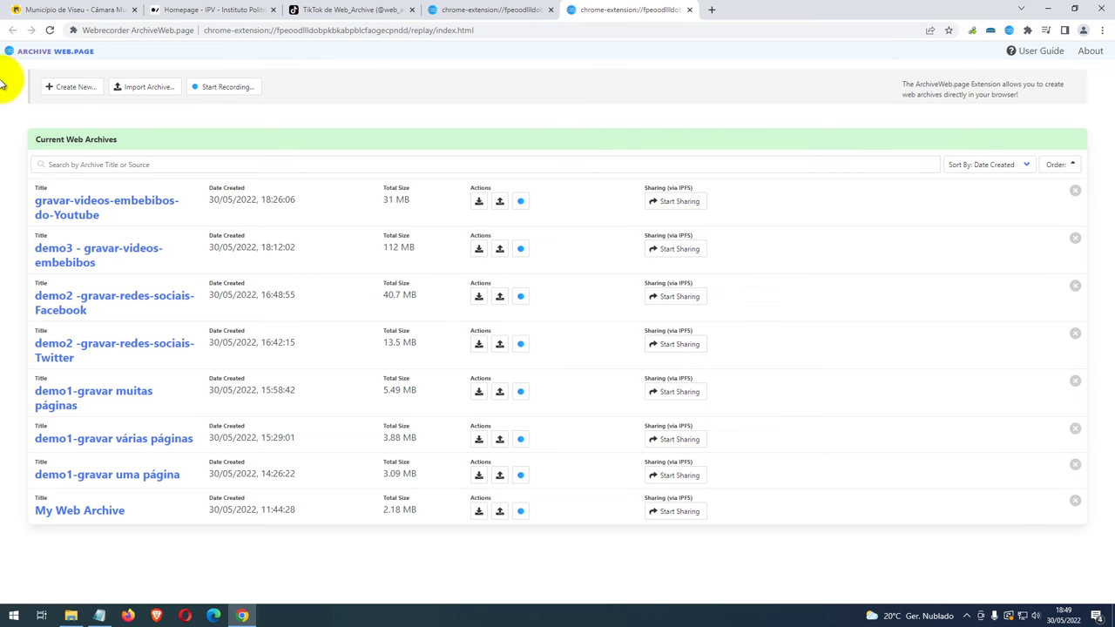
{"action": "left_click", "coordinate": [69, 87]}
{"action": "left_click", "coordinate": [415, 339]}
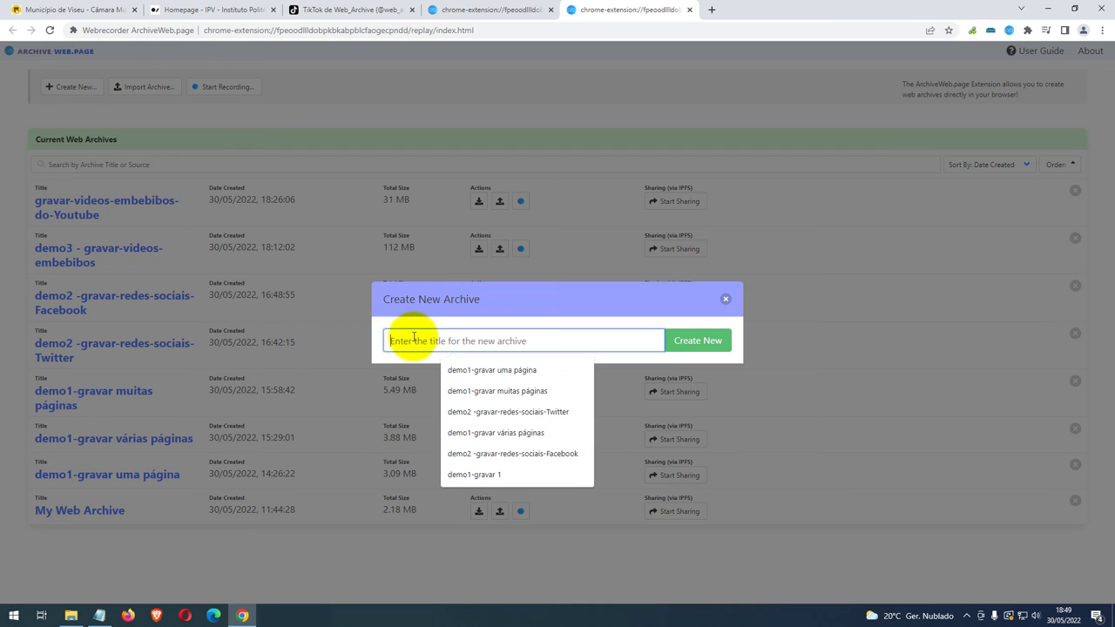
{"action": "type", "text": "tik-tok"}
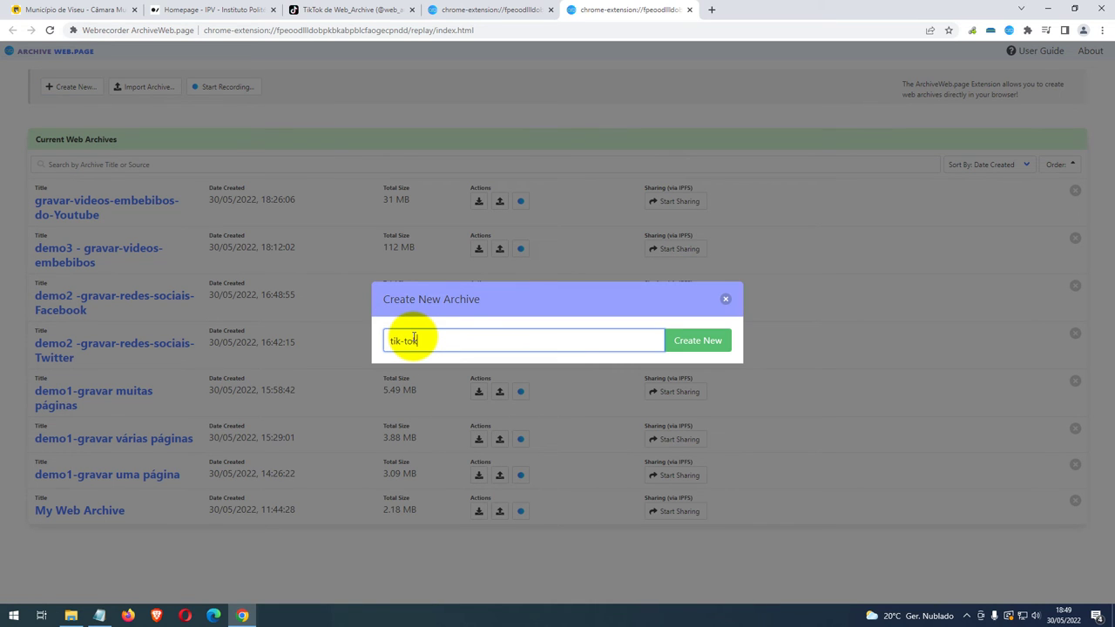
{"action": "key", "text": "Return"}
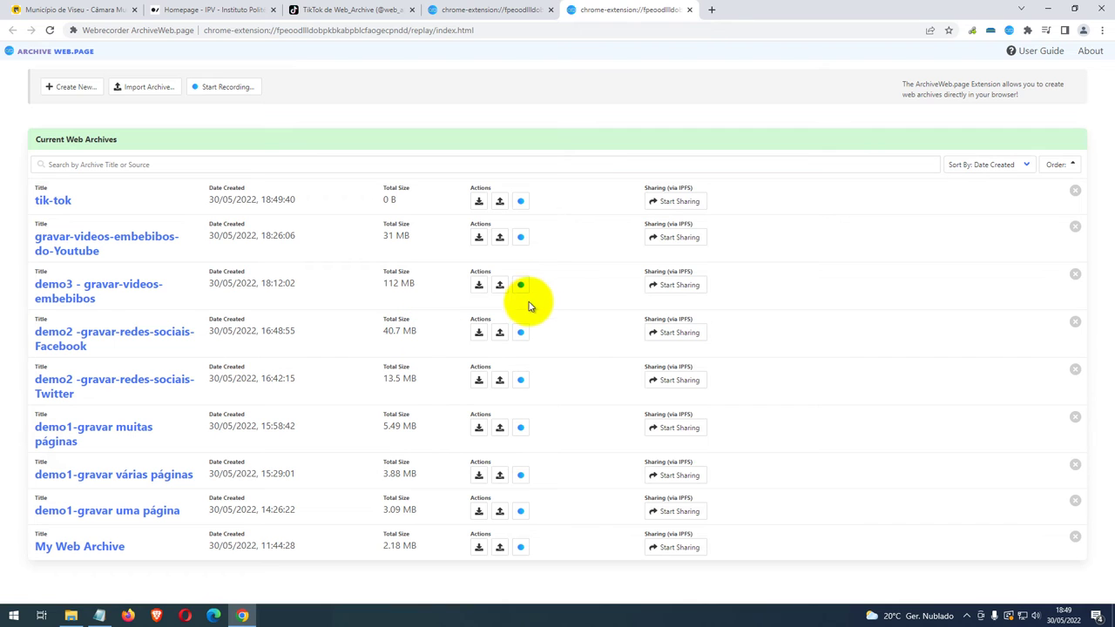
{"action": "left_click", "coordinate": [520, 201]}
{"action": "left_click", "coordinate": [497, 361]}
{"action": "key", "text": "ctrl+a"}
{"action": "type", "text": "https://www.tiktok.com/@web_archives"}
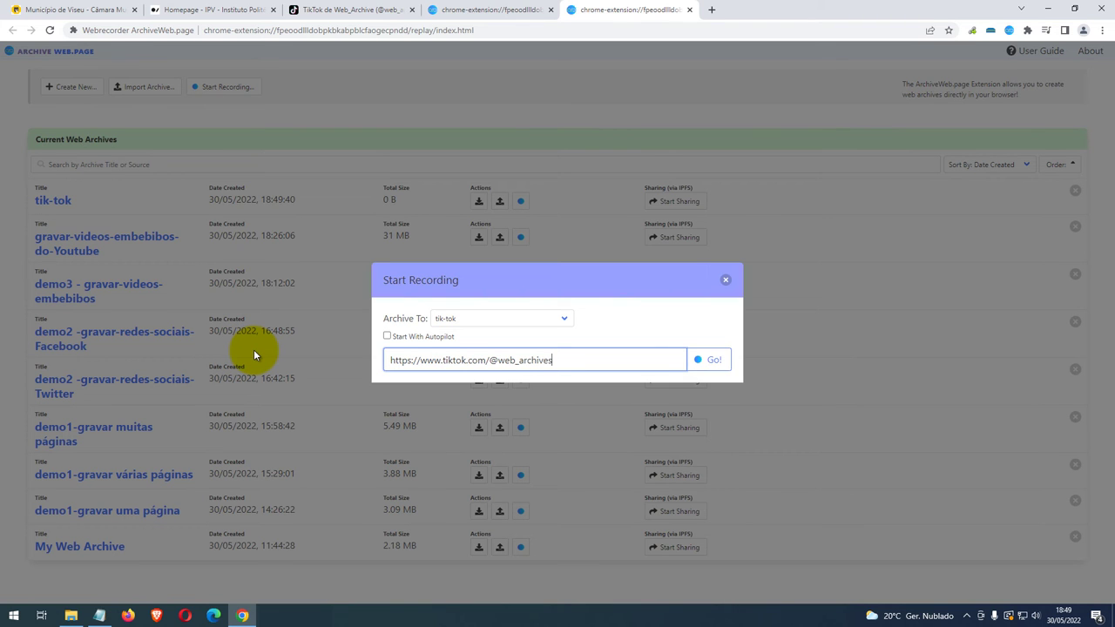
{"action": "key", "text": "Return"}
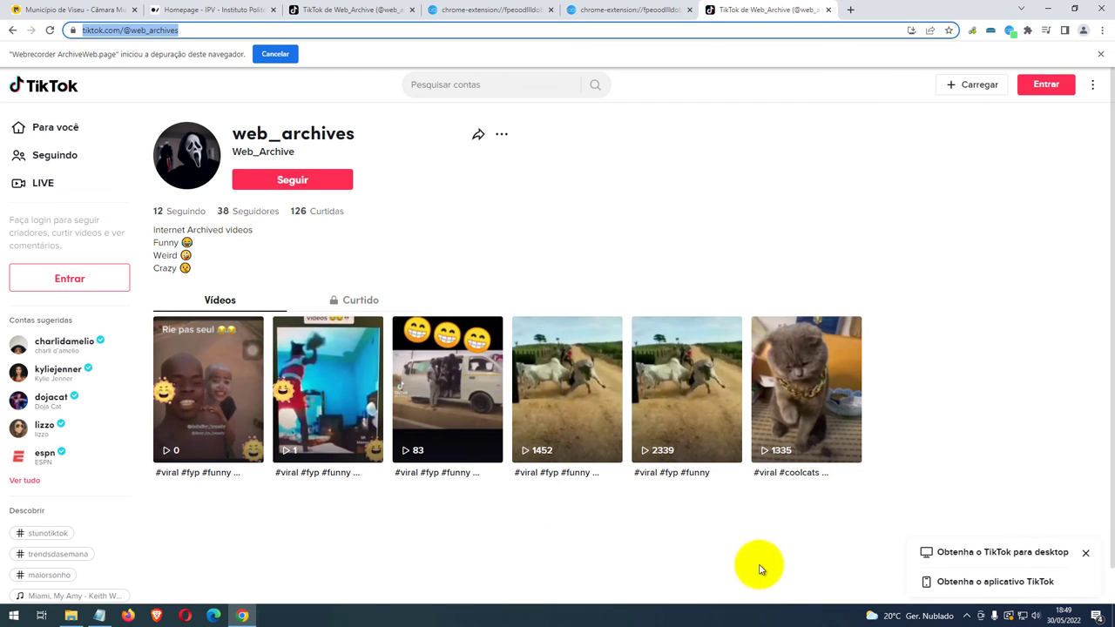
{"action": "left_click", "coordinate": [819, 401]}
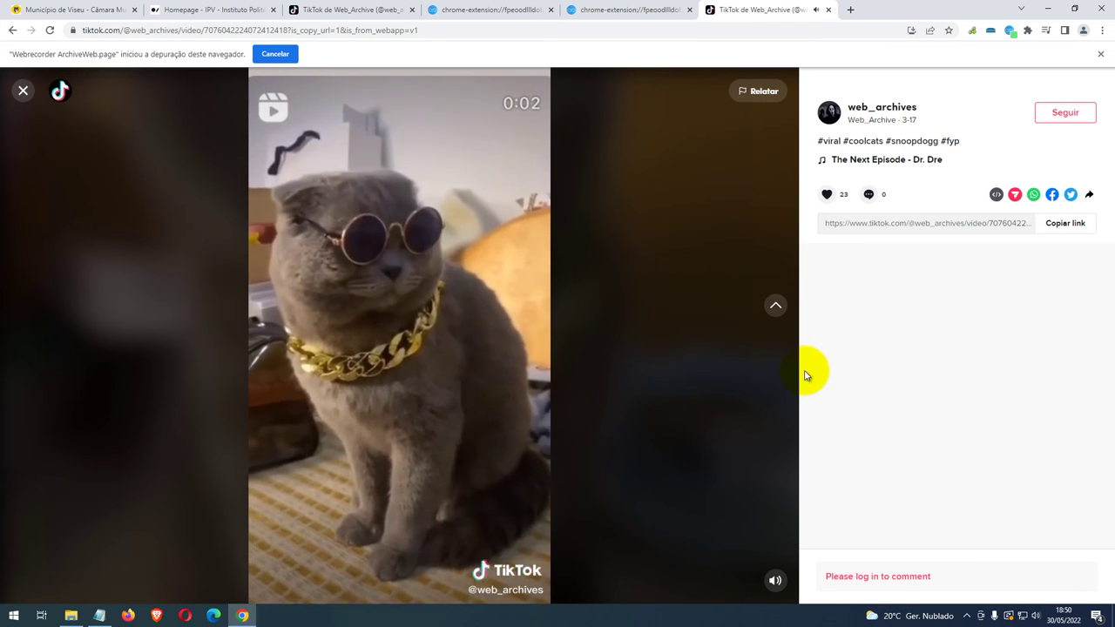
Replay the archived web_archives TikTok profile from the "tik-tok" archive and open its #coolcats video.
{"action": "left_click", "coordinate": [1009, 30]}
{"action": "left_click", "coordinate": [55, 224]}
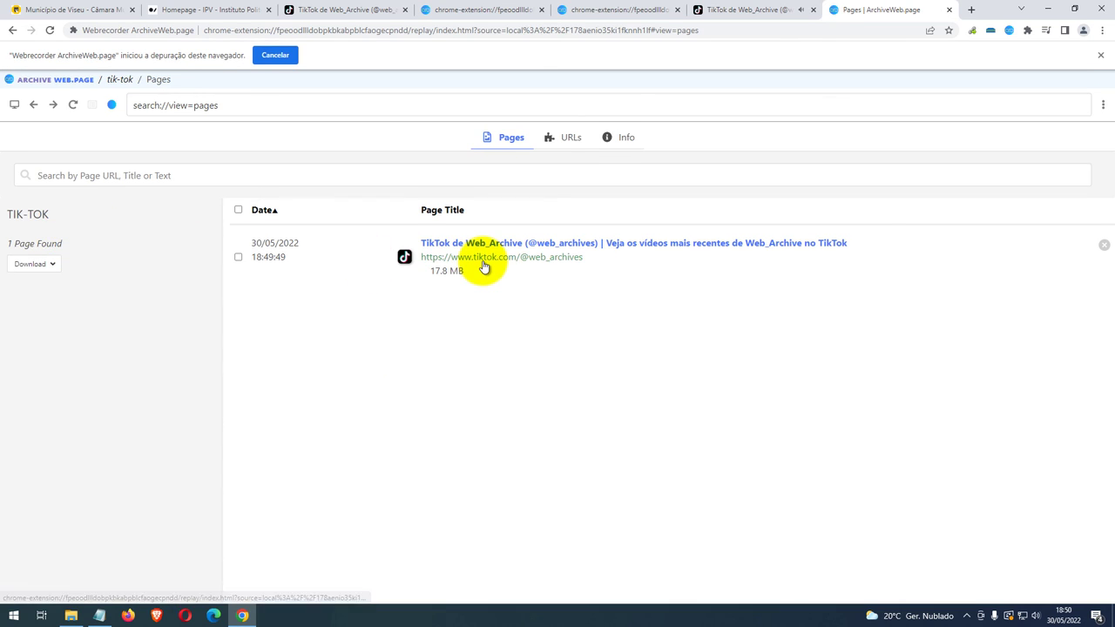
{"action": "left_click", "coordinate": [484, 267]}
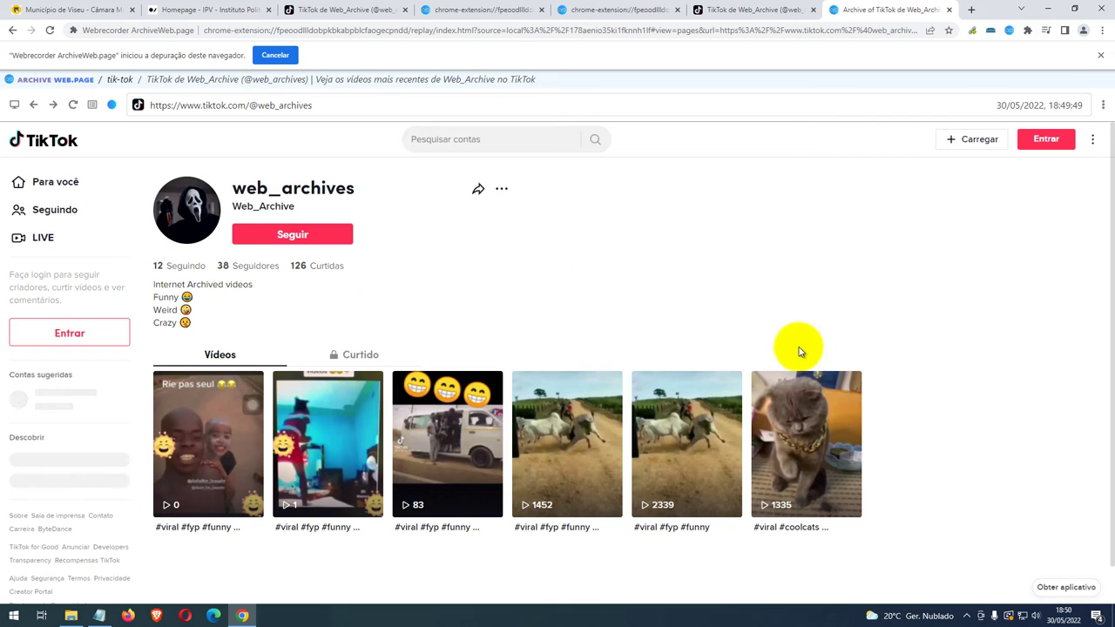
{"action": "left_click", "coordinate": [816, 454]}
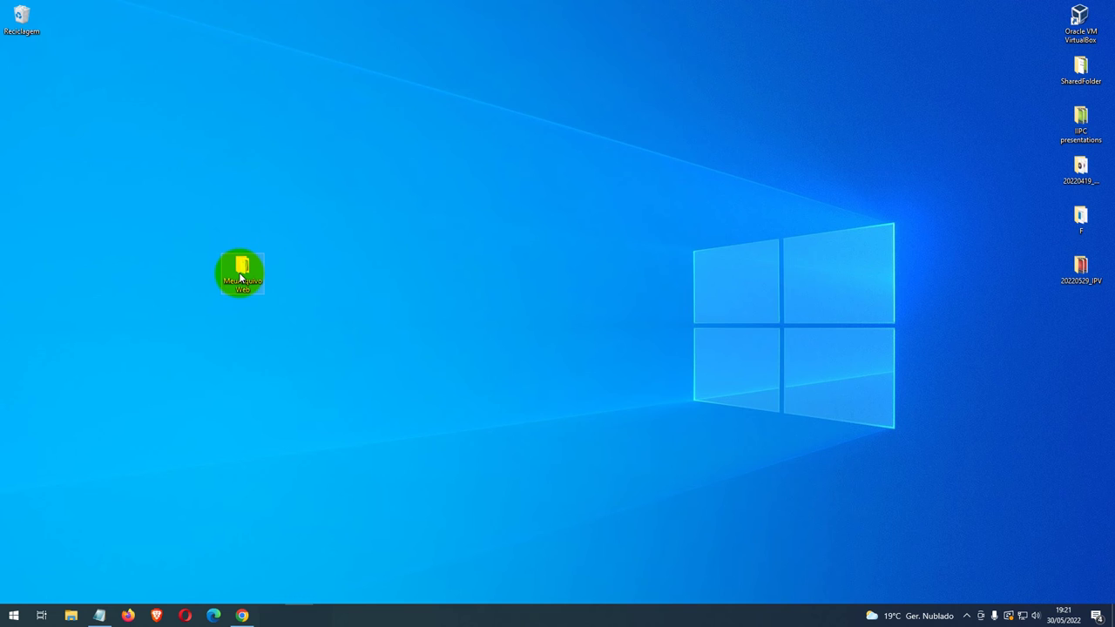
Open the desktop folder MeuArquivoWeb and select all its archive files, then switch to the Webrecorder site in the browser.
{"action": "double_click", "coordinate": [240, 277]}
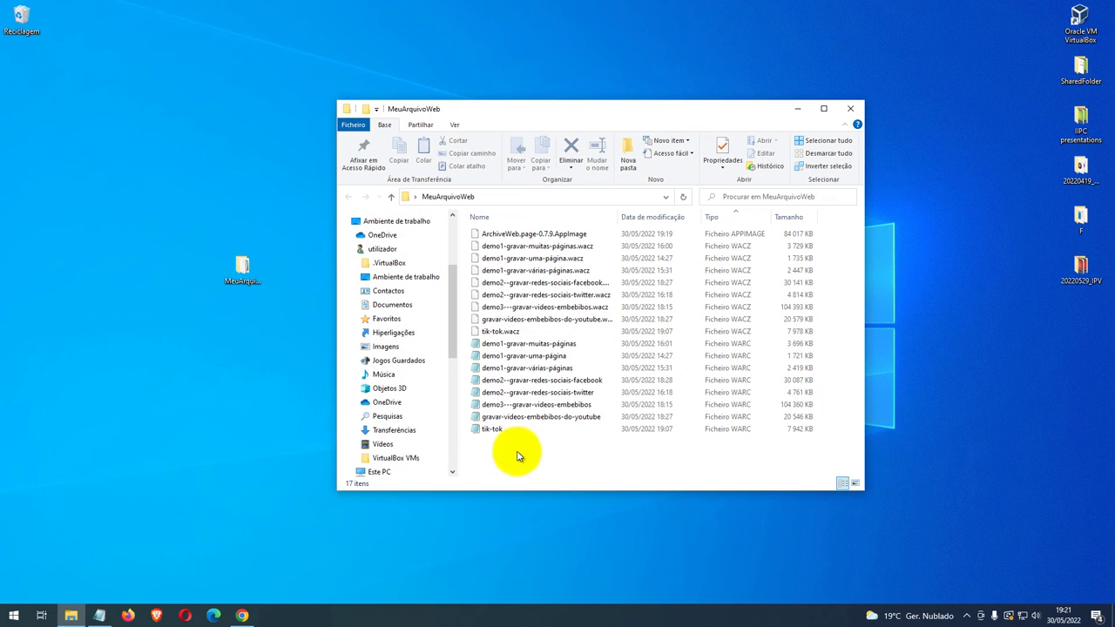
{"action": "left_click_drag", "start_coordinate": [517, 454], "coordinate": [244, 279]}
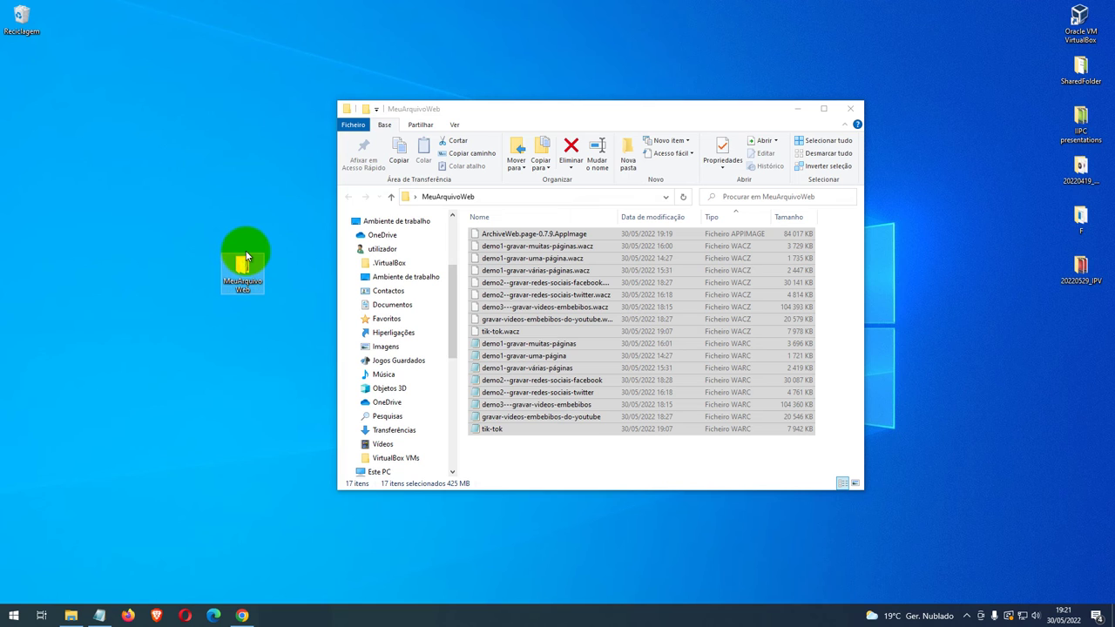
{"action": "left_click_drag", "start_coordinate": [246, 254], "coordinate": [161, 24]}
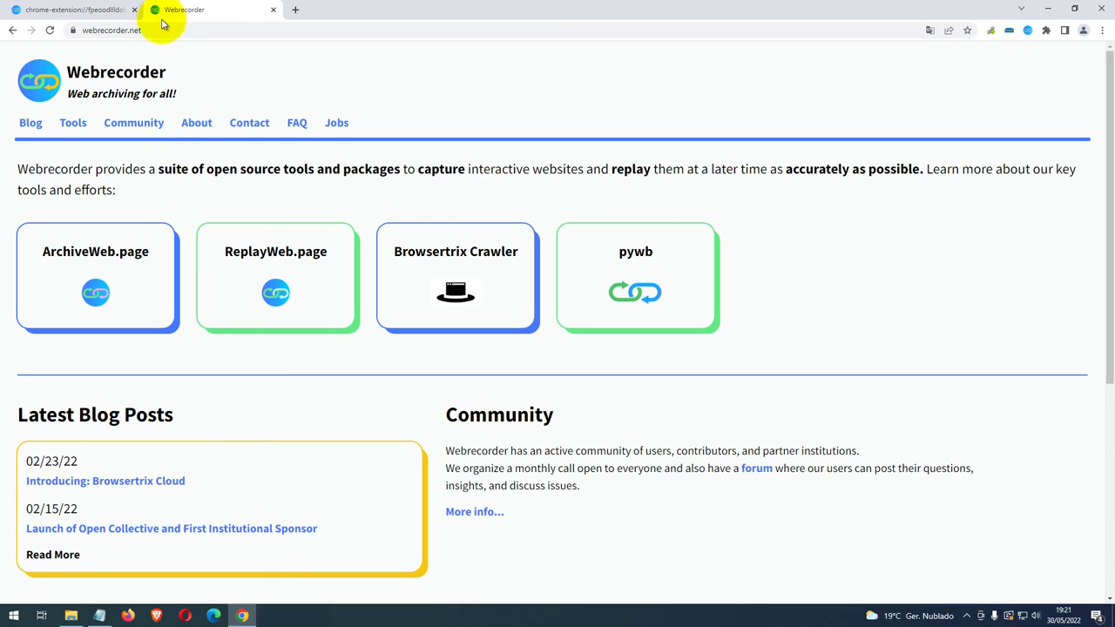
Go from the Webrecorder site to the ArchiveWeb.page tool and open the download page of its desktop app.
{"action": "left_click", "coordinate": [135, 254]}
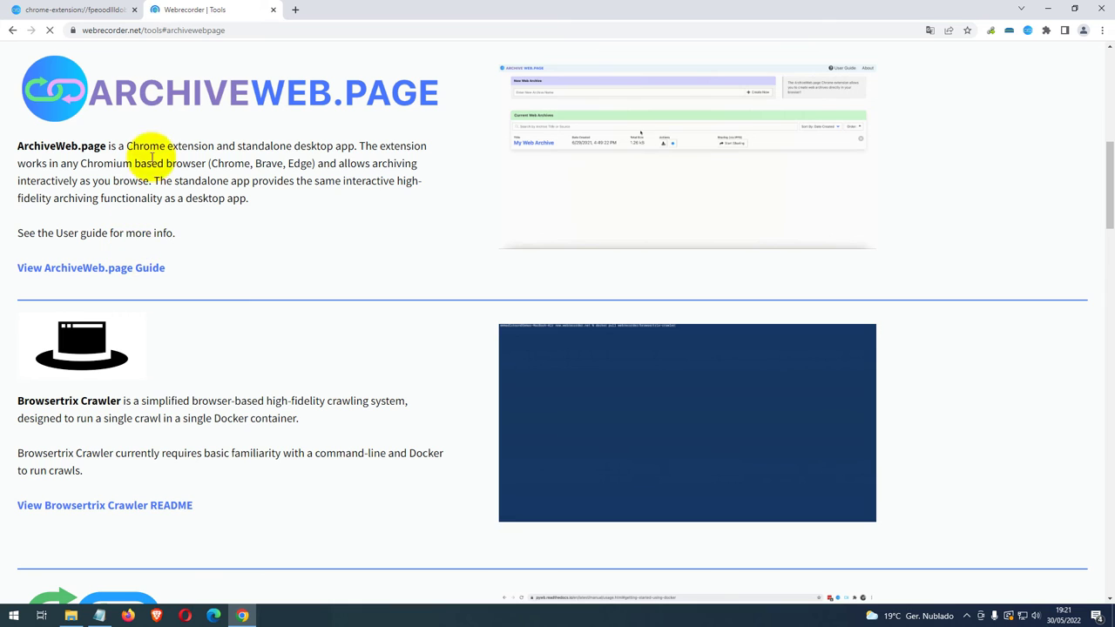
{"action": "left_click", "coordinate": [168, 98]}
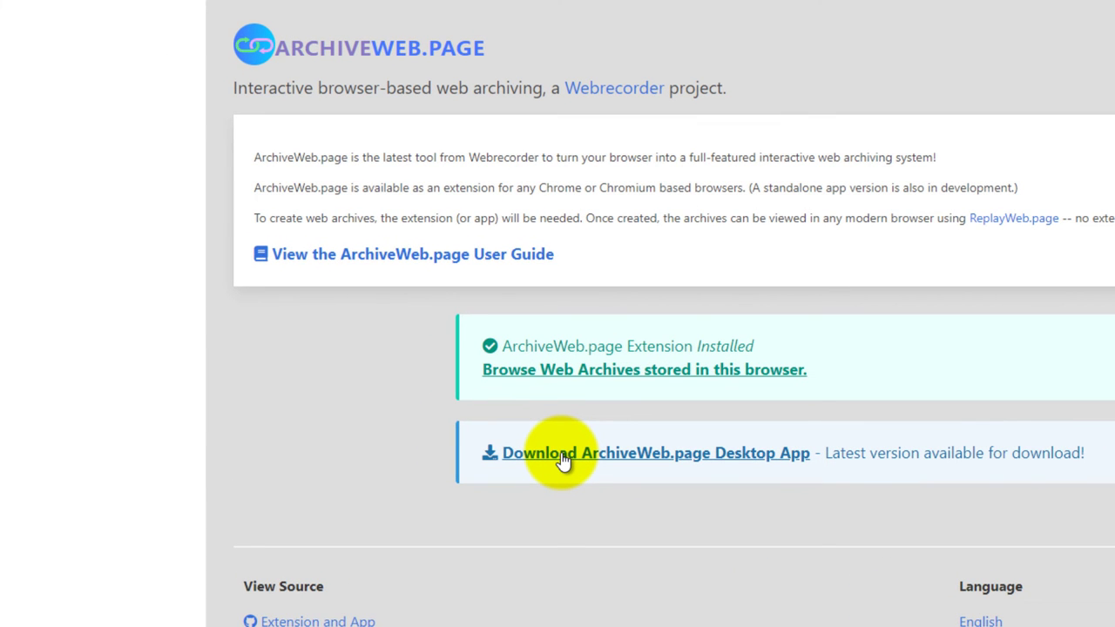
{"action": "left_click", "coordinate": [564, 460]}
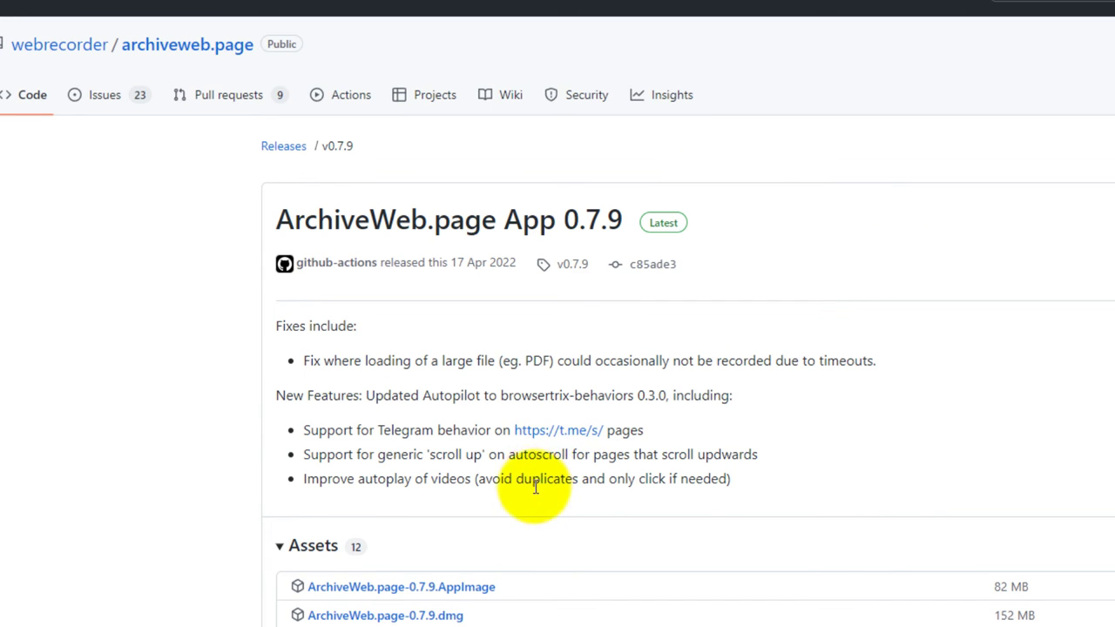
Download ArchiveWeb.page-0.7.9.exe into the MeuArquivoWeb folder and run it despite the Windows SmartScreen block.
{"action": "scroll", "coordinate": [488, 501], "scroll_direction": "down", "scroll_amount": 2}
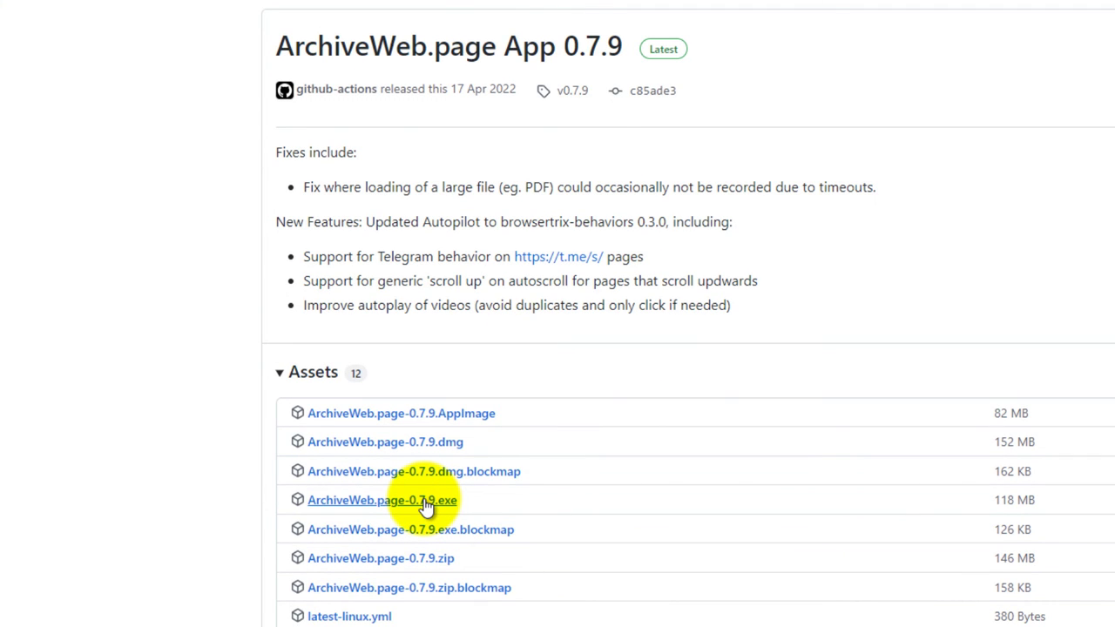
{"action": "left_click", "coordinate": [427, 501]}
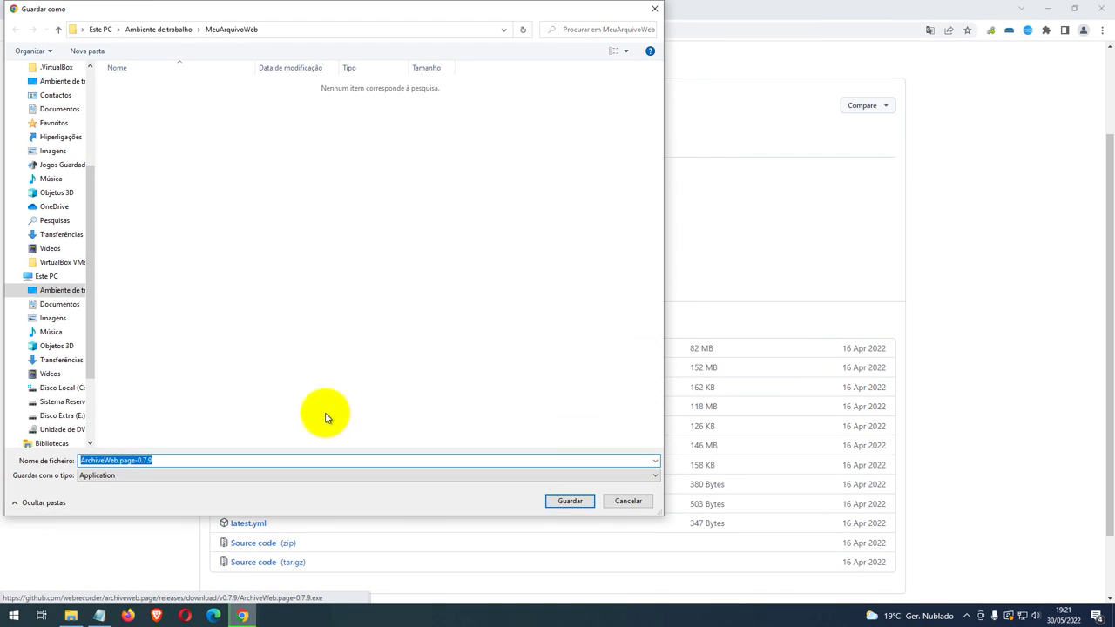
{"action": "left_click", "coordinate": [571, 503]}
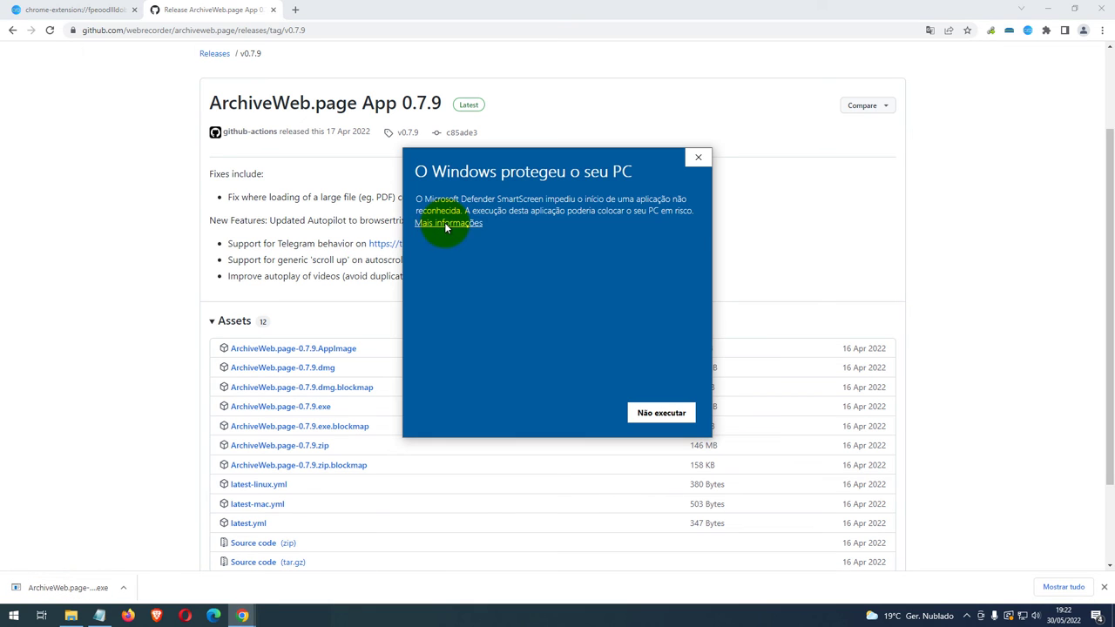
{"action": "left_click", "coordinate": [606, 418]}
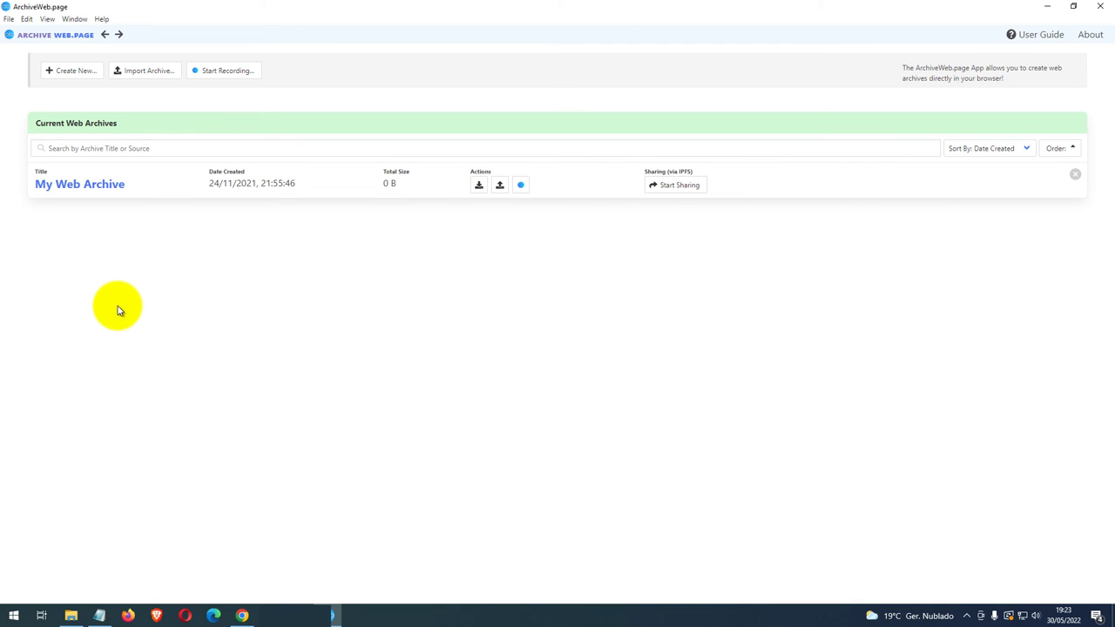
{"action": "left_click", "coordinate": [144, 71]}
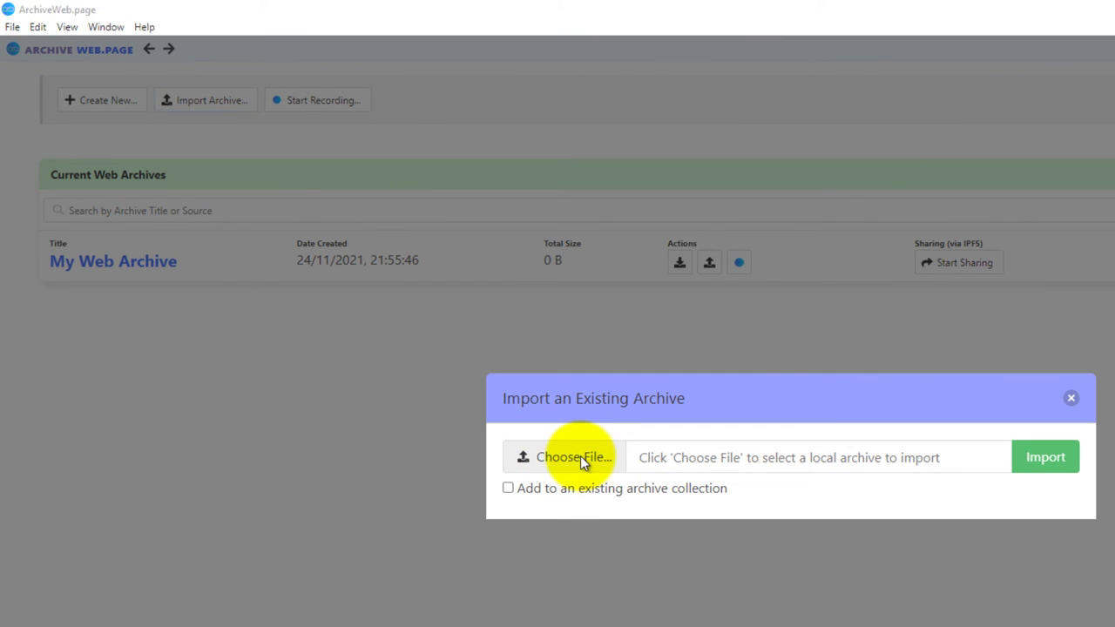
{"action": "left_click", "coordinate": [580, 455]}
{"action": "double_click", "coordinate": [214, 207]}
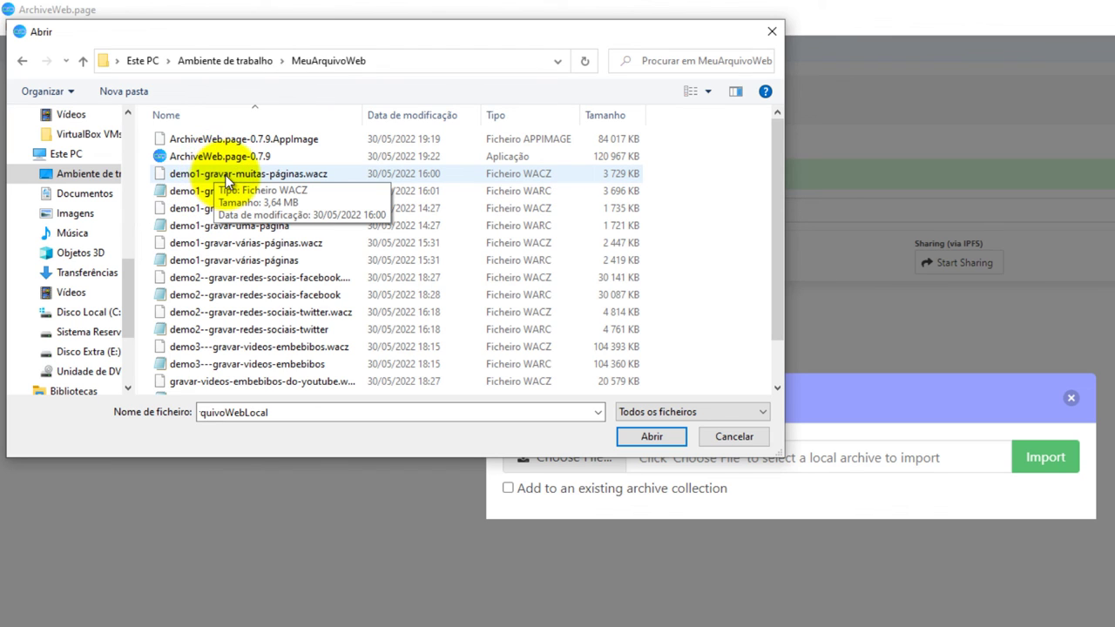
{"action": "left_click", "coordinate": [224, 174]}
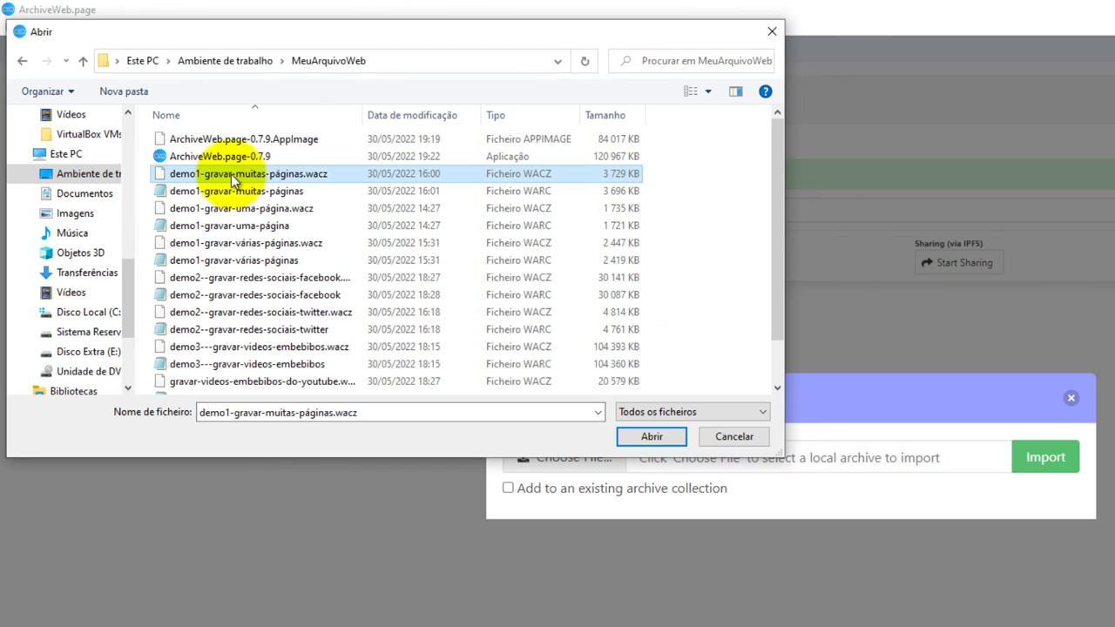
{"action": "left_click", "coordinate": [651, 437]}
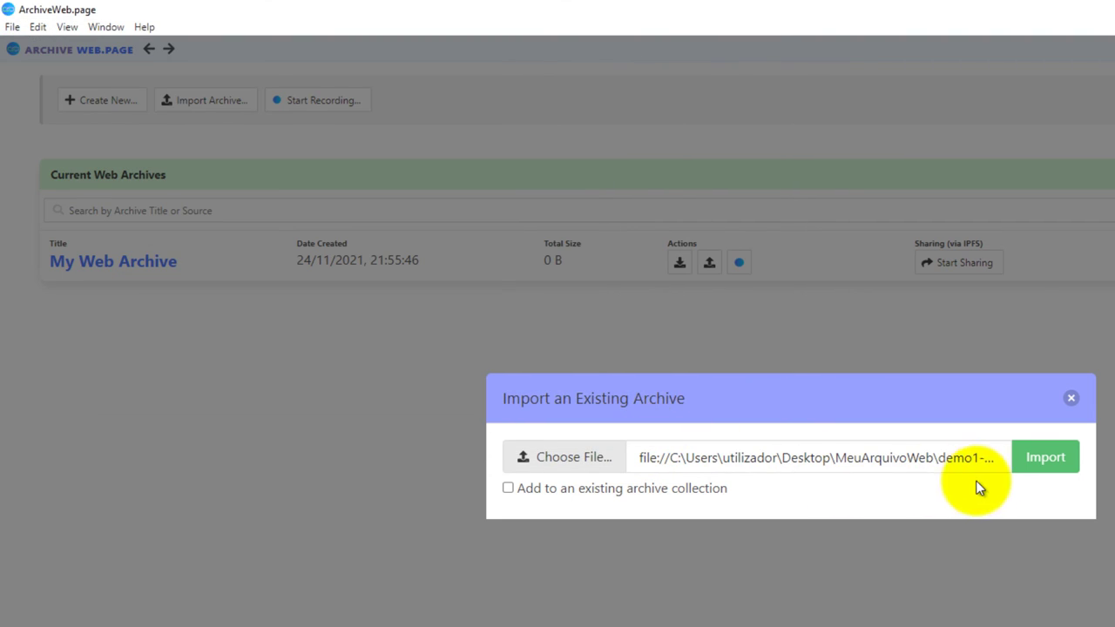
{"action": "left_click", "coordinate": [1043, 457]}
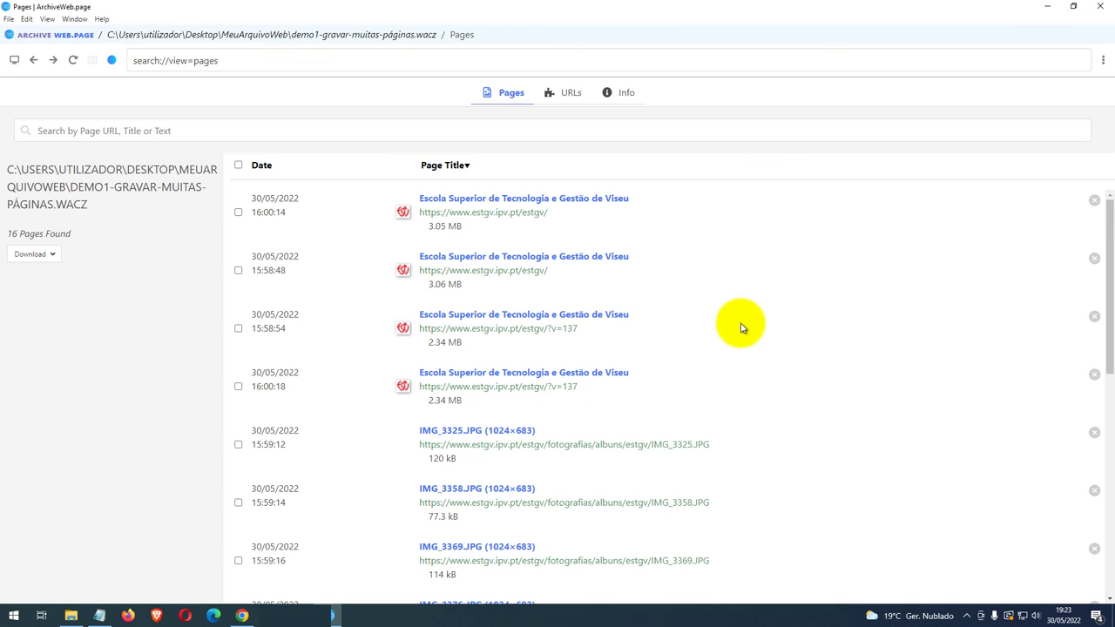
{"action": "left_click", "coordinate": [501, 216]}
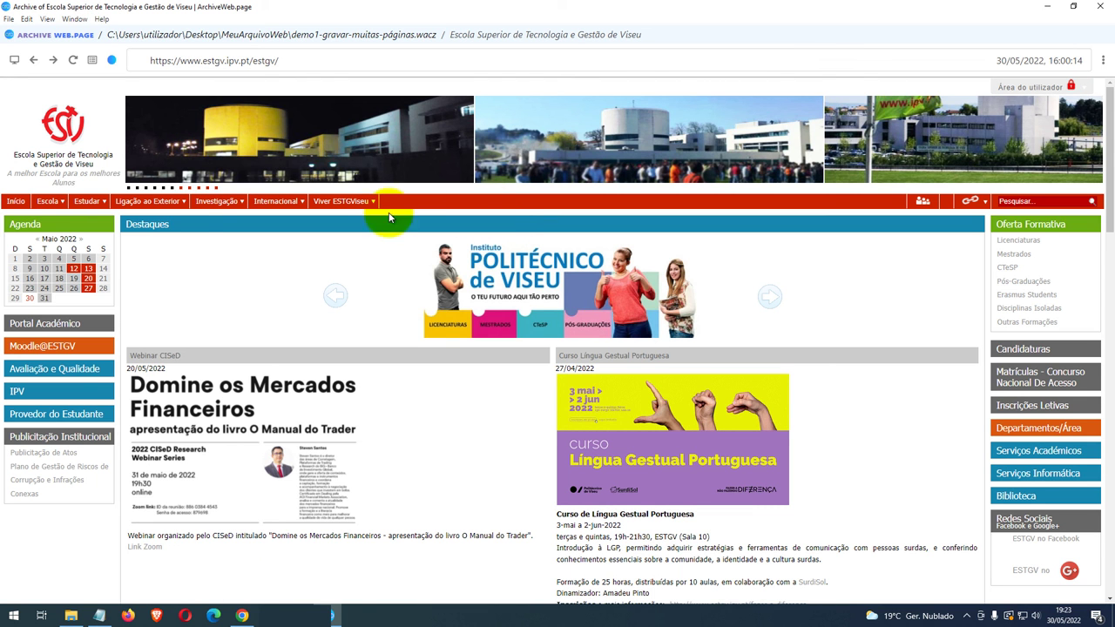
Browse the archived ESTGV site to the school's photo gallery and enlarge the photo of the yellow bus.
{"action": "left_click", "coordinate": [56, 205]}
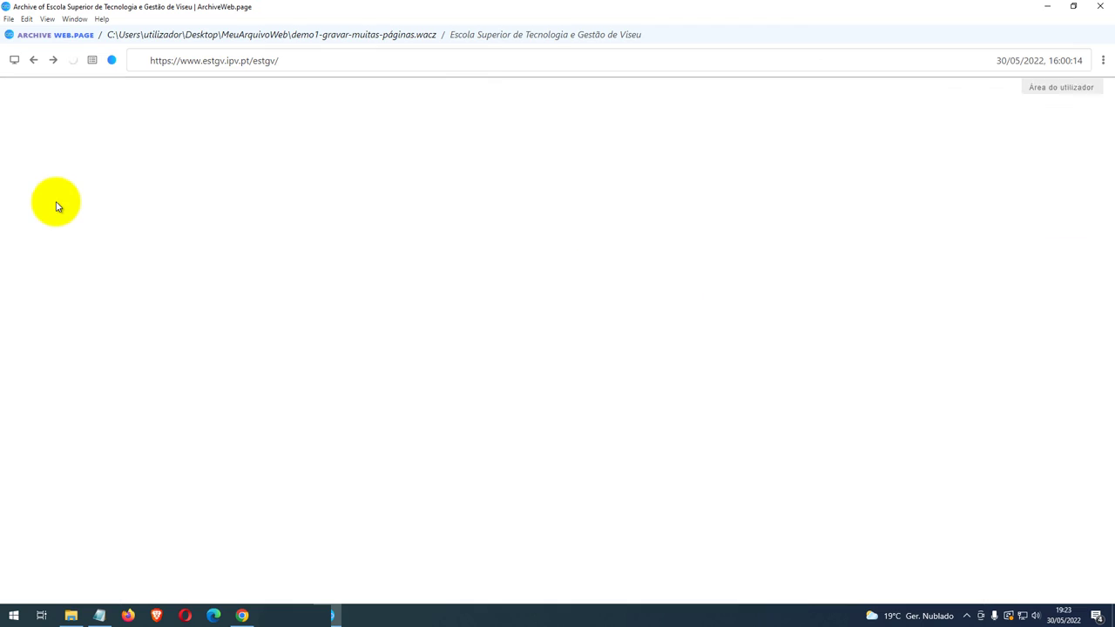
{"action": "left_click", "coordinate": [205, 287]}
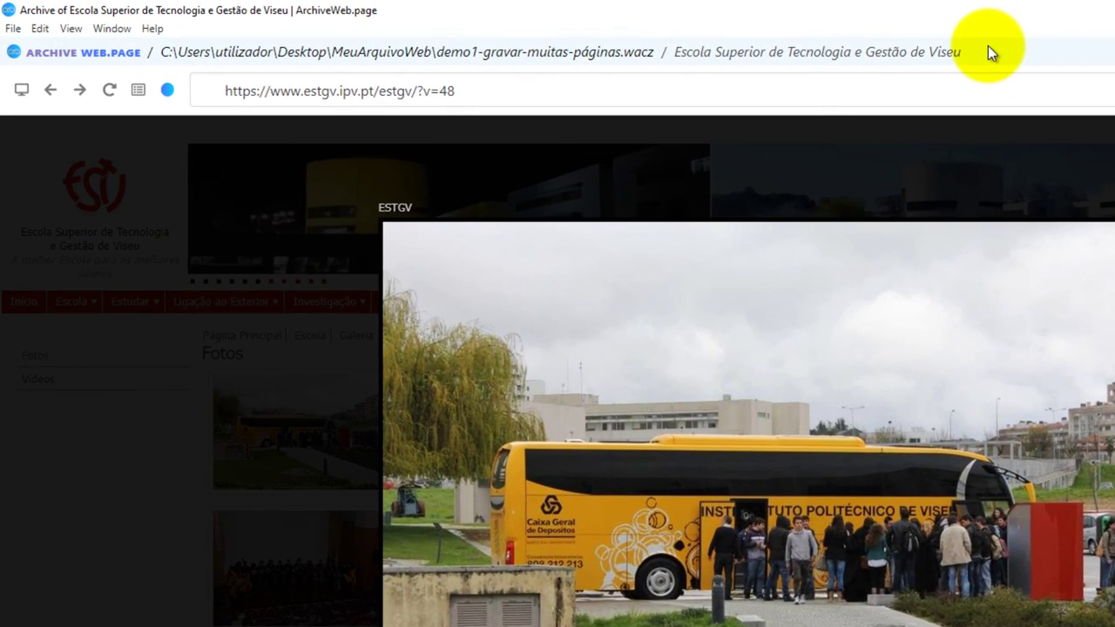
{"action": "left_click_drag", "start_coordinate": [659, 33], "coordinate": [228, 30]}
{"action": "left_click_drag", "start_coordinate": [342, 45], "coordinate": [3, 54]}
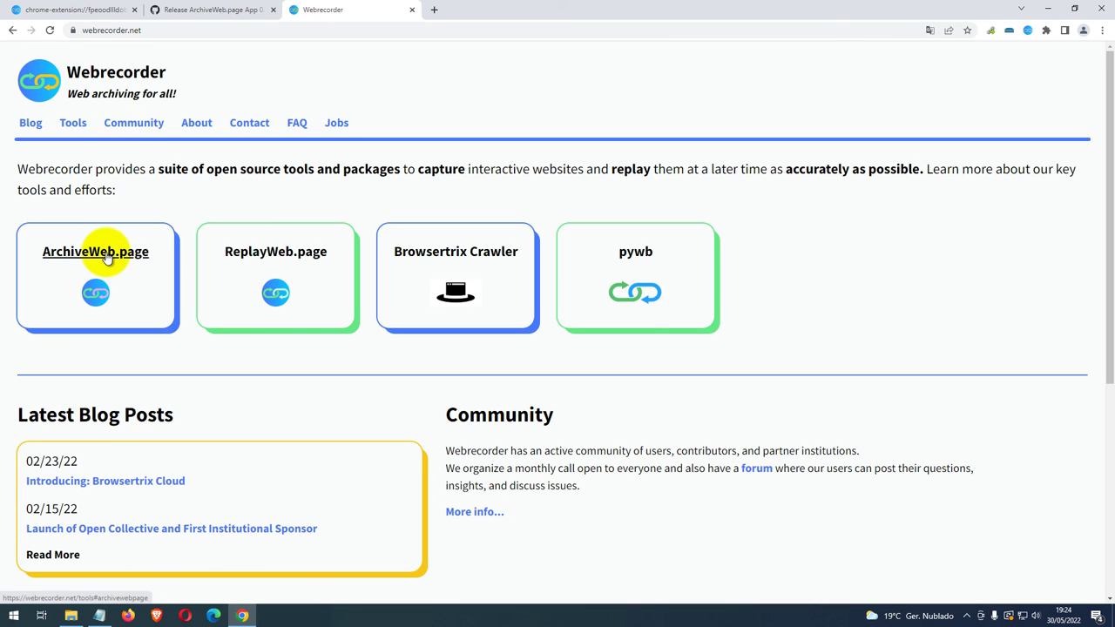
Go from the Webrecorder site in Chrome to ReplayWeb.page and load demo2--gravar-redes-sociais-facebook.wacz from the MeuArquivoWeb folder.
{"action": "left_click", "coordinate": [275, 252]}
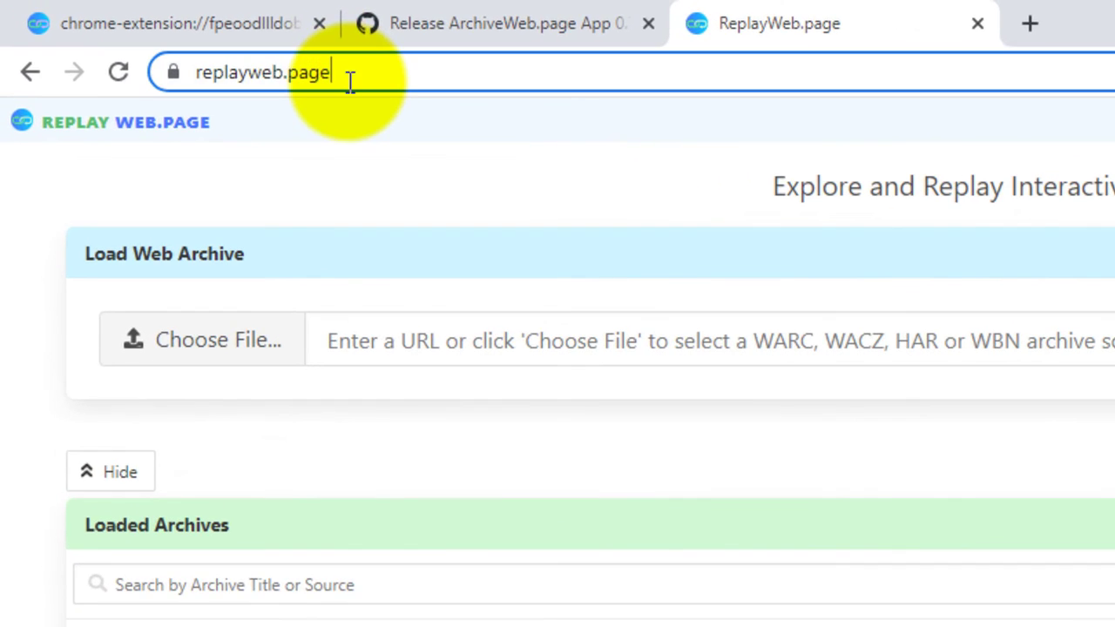
{"action": "left_click", "coordinate": [144, 30]}
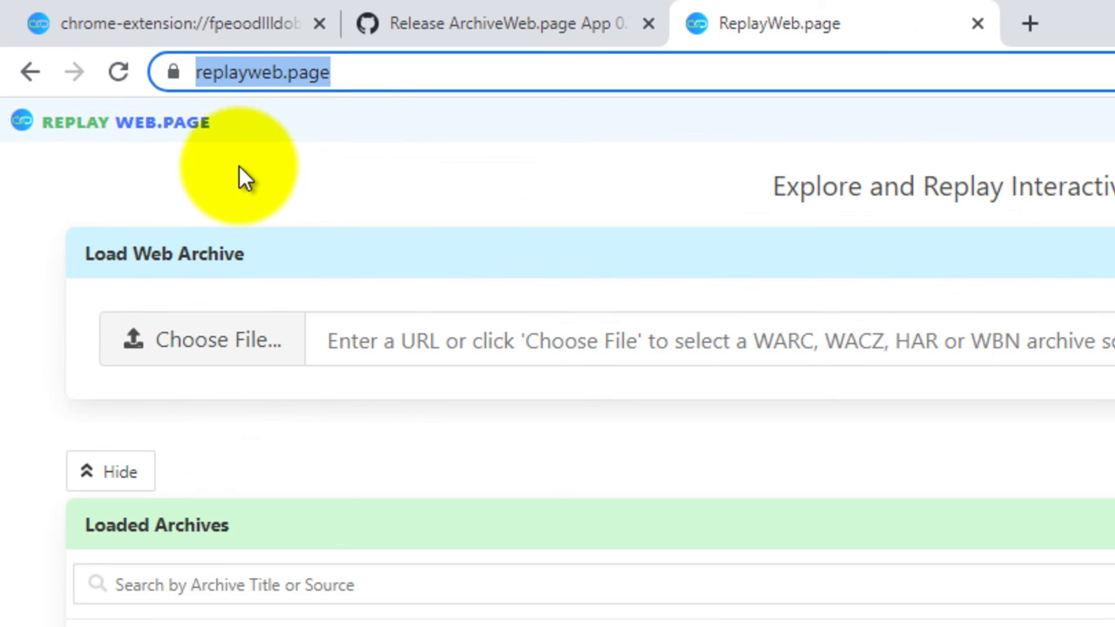
{"action": "left_click", "coordinate": [163, 335]}
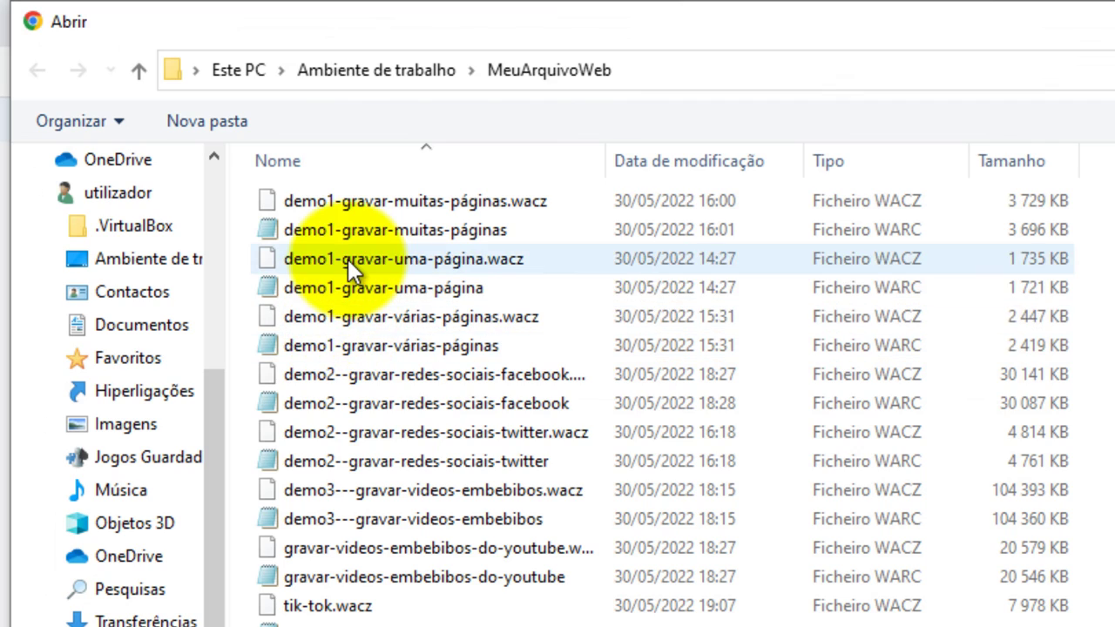
{"action": "left_click", "coordinate": [364, 374]}
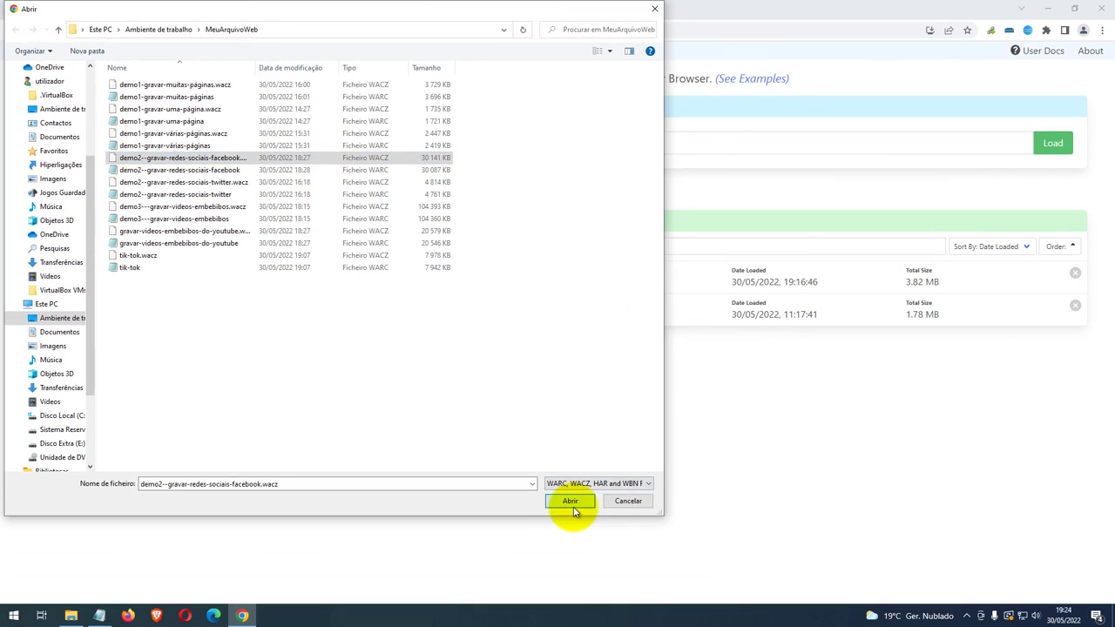
{"action": "left_click", "coordinate": [571, 502]}
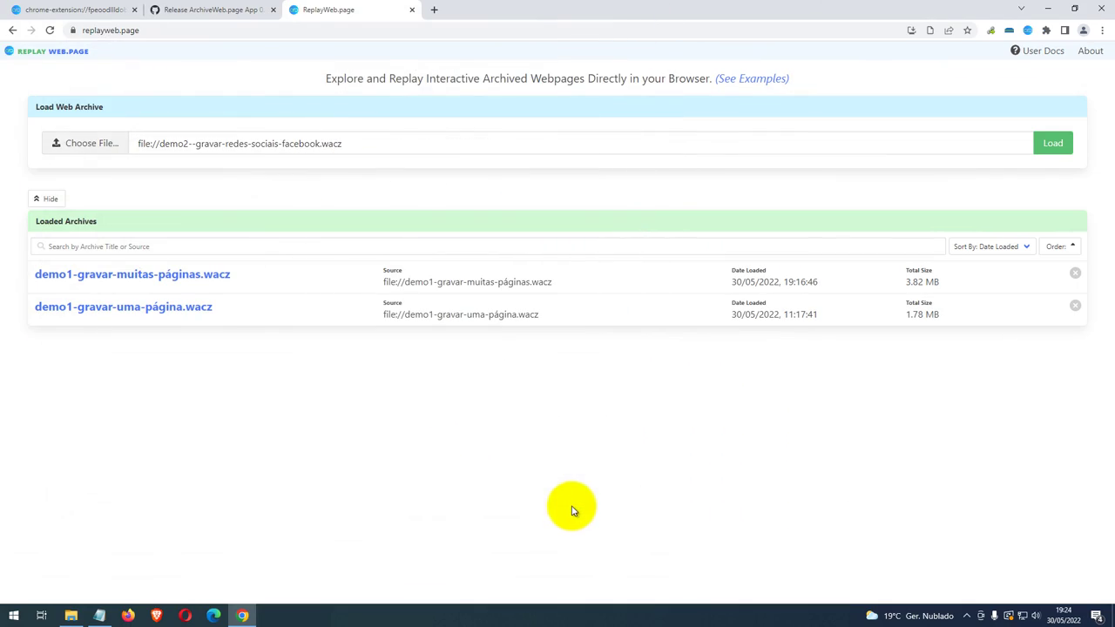
{"action": "left_click", "coordinate": [1050, 152]}
{"action": "left_click", "coordinate": [443, 233]}
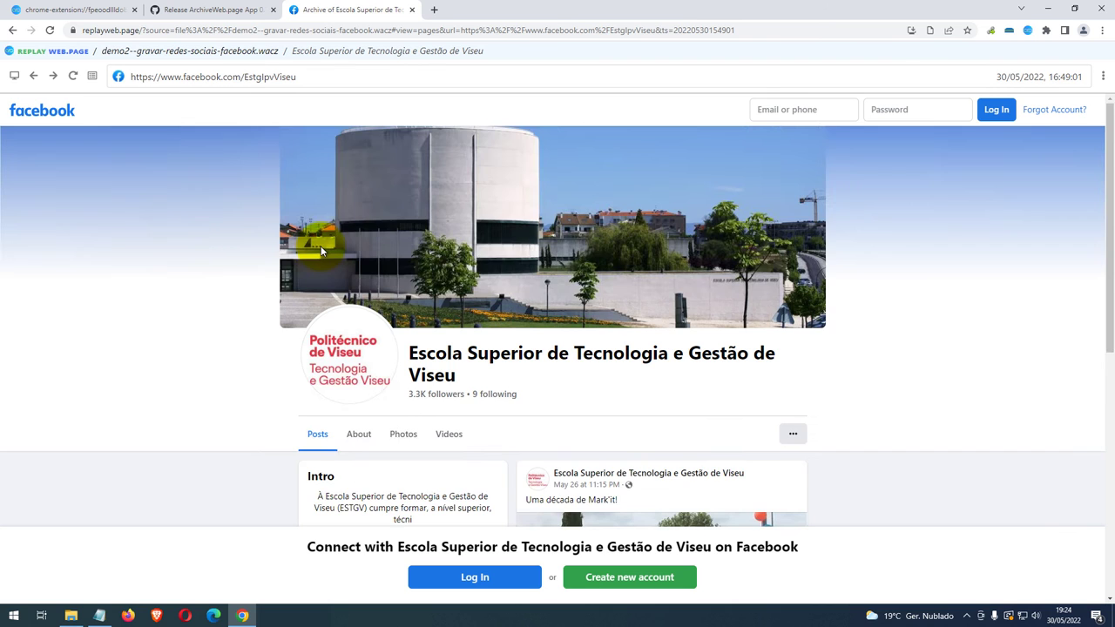
{"action": "scroll", "coordinate": [313, 248], "scroll_direction": "down", "scroll_amount": 1}
{"action": "scroll", "coordinate": [588, 407], "scroll_direction": "down", "scroll_amount": 5}
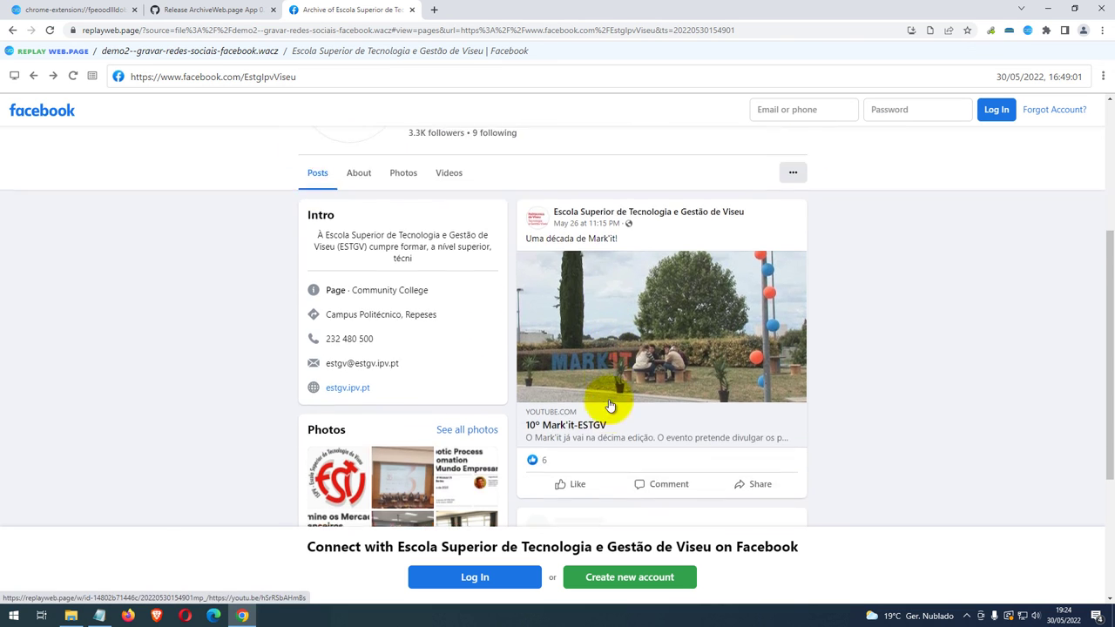
{"action": "scroll", "coordinate": [619, 413], "scroll_direction": "down", "scroll_amount": 1}
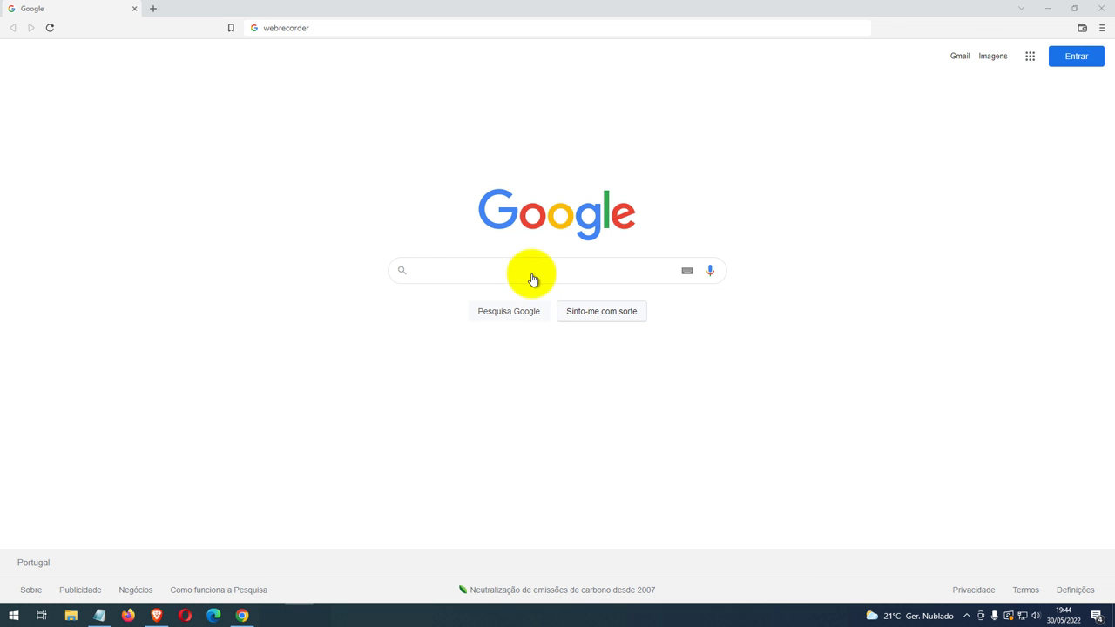
In the Brave browser, go to webrecorder.net and follow the ArchiveWeb.page tool to its extension listing in the Chrome Web Store.
{"action": "left_click", "coordinate": [327, 27]}
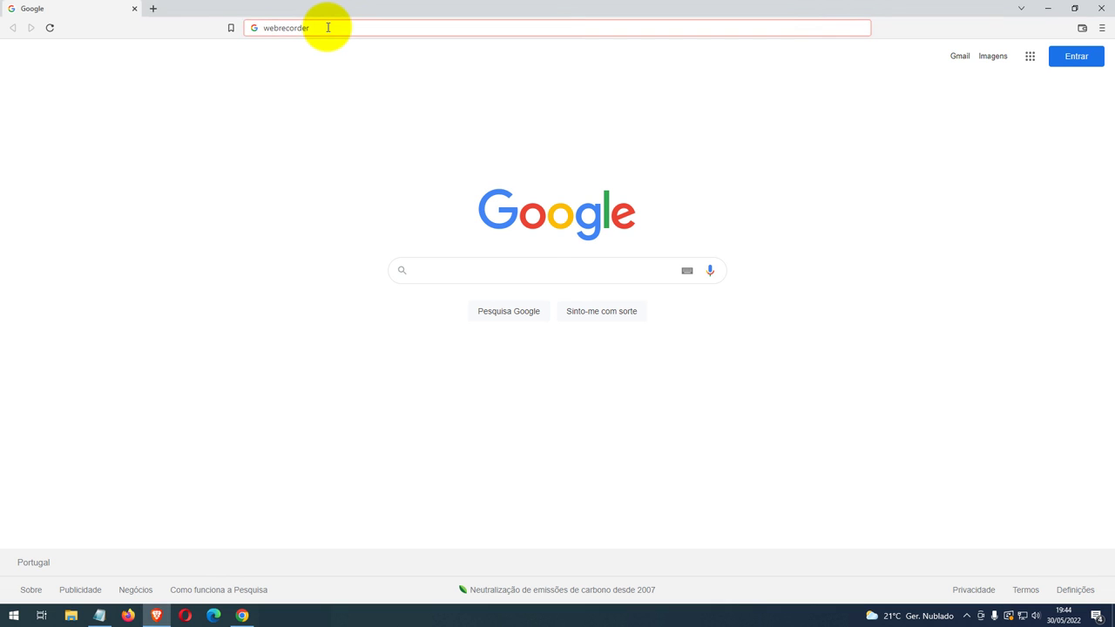
{"action": "type", "text": ".net"}
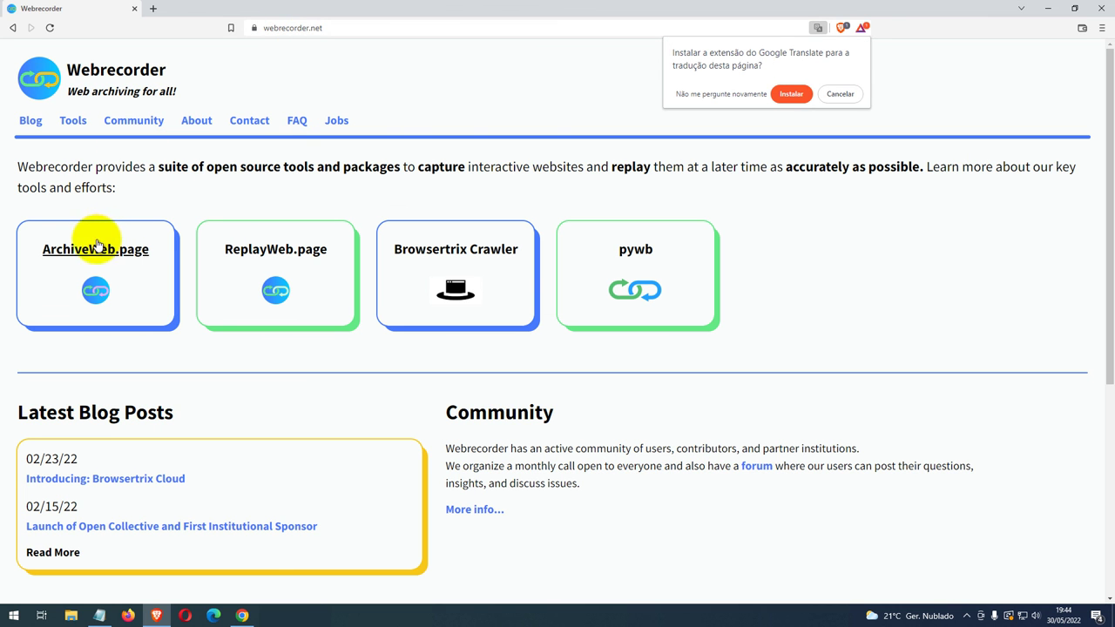
{"action": "left_click", "coordinate": [98, 245]}
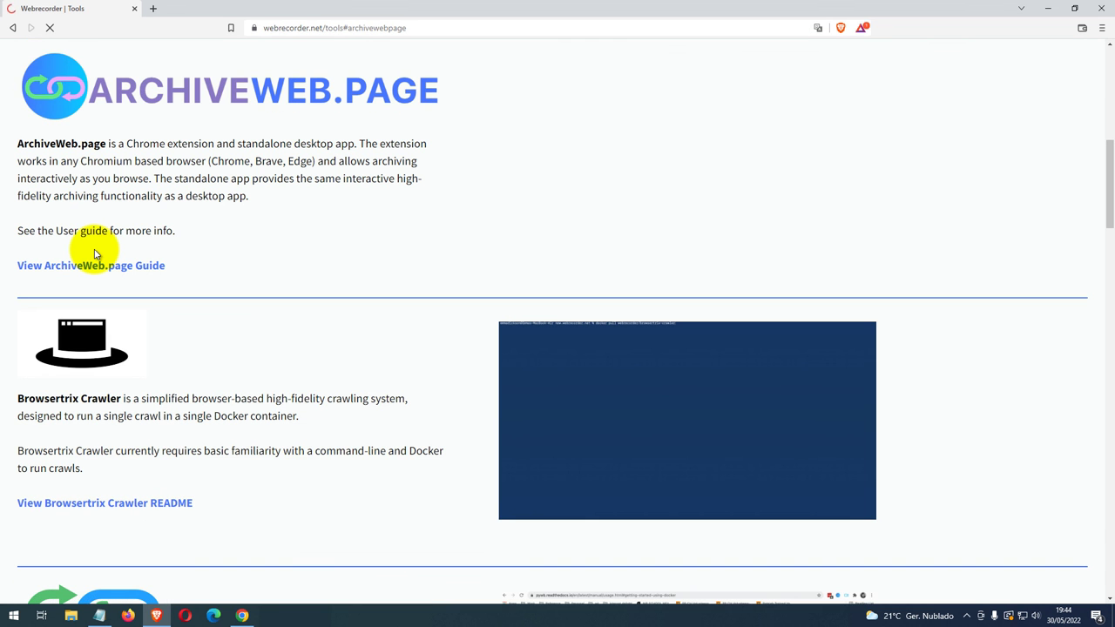
{"action": "left_click", "coordinate": [180, 110]}
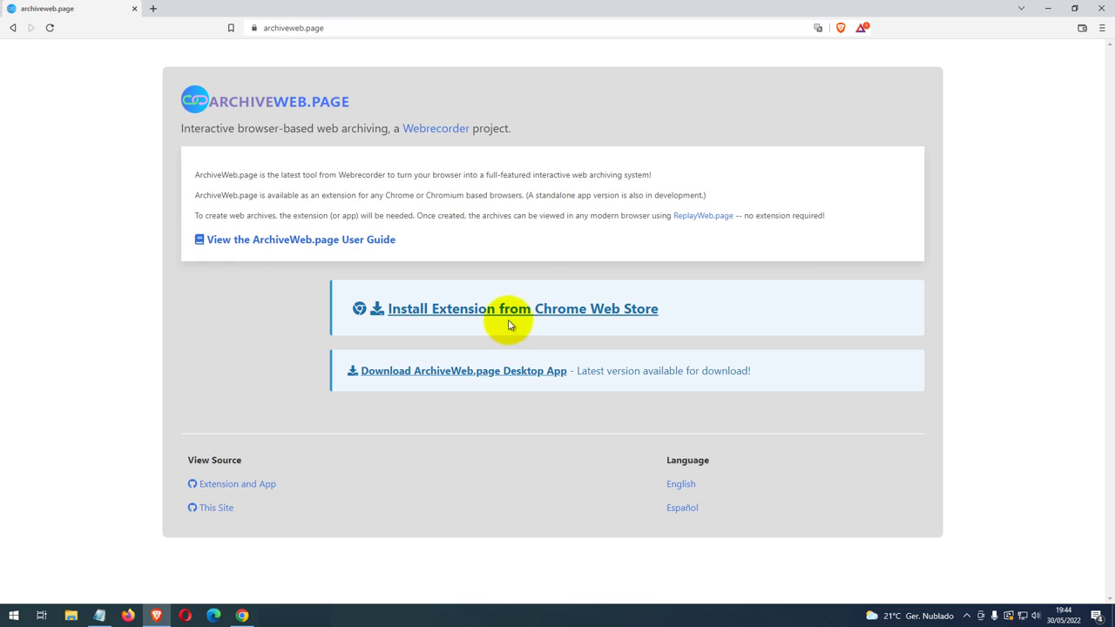
{"action": "left_click", "coordinate": [512, 312]}
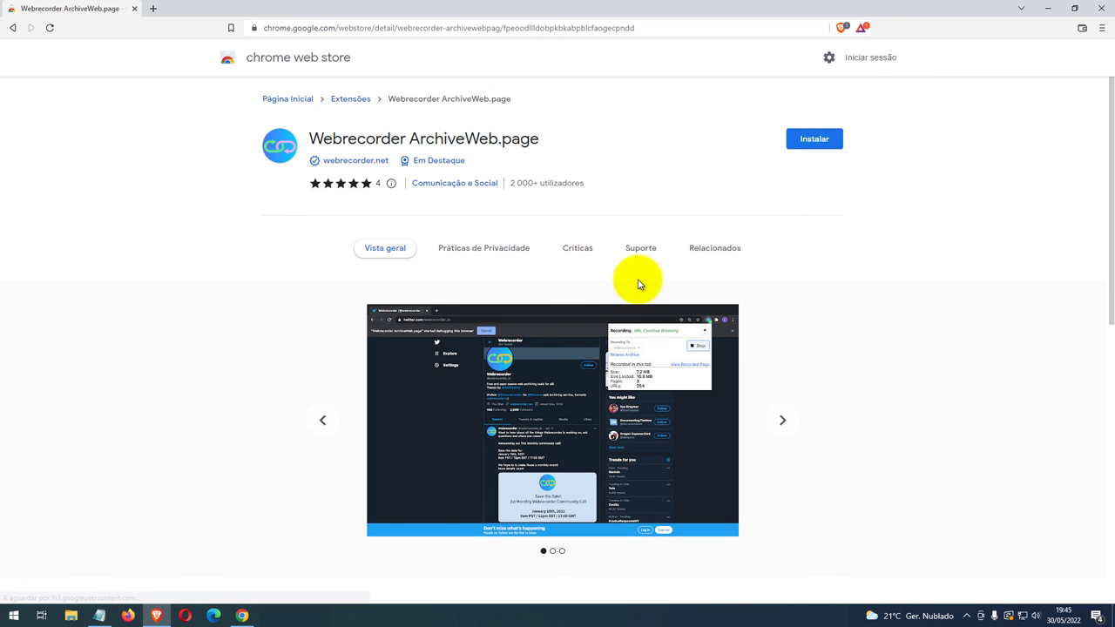
Install the Webrecorder ArchiveWeb.page extension in Brave and dismiss the installation notice.
{"action": "left_click", "coordinate": [814, 141]}
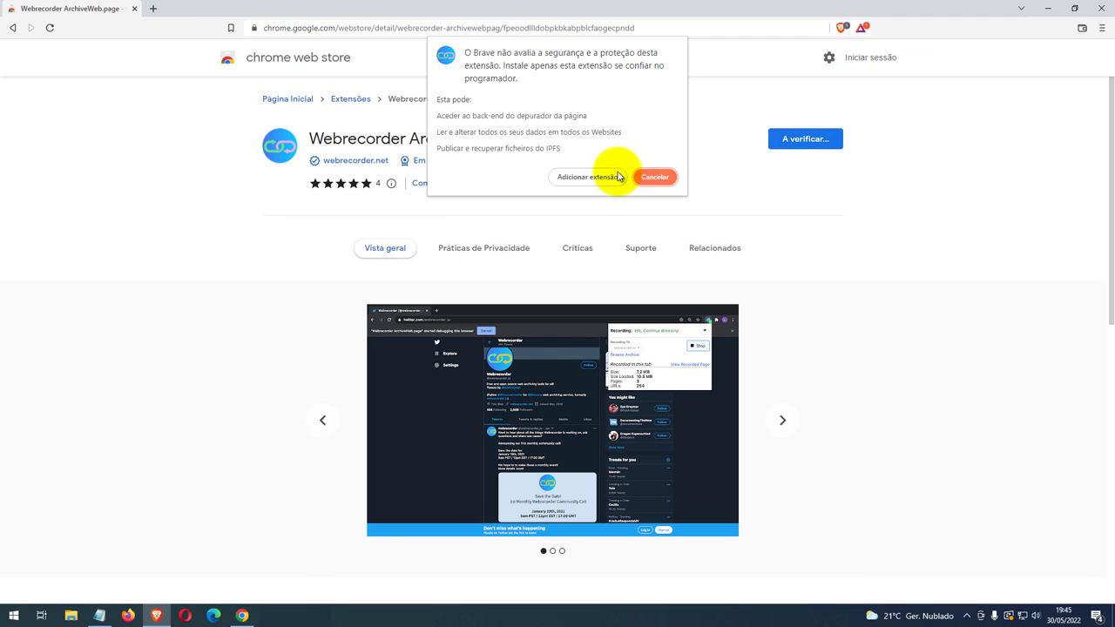
{"action": "left_click", "coordinate": [589, 178]}
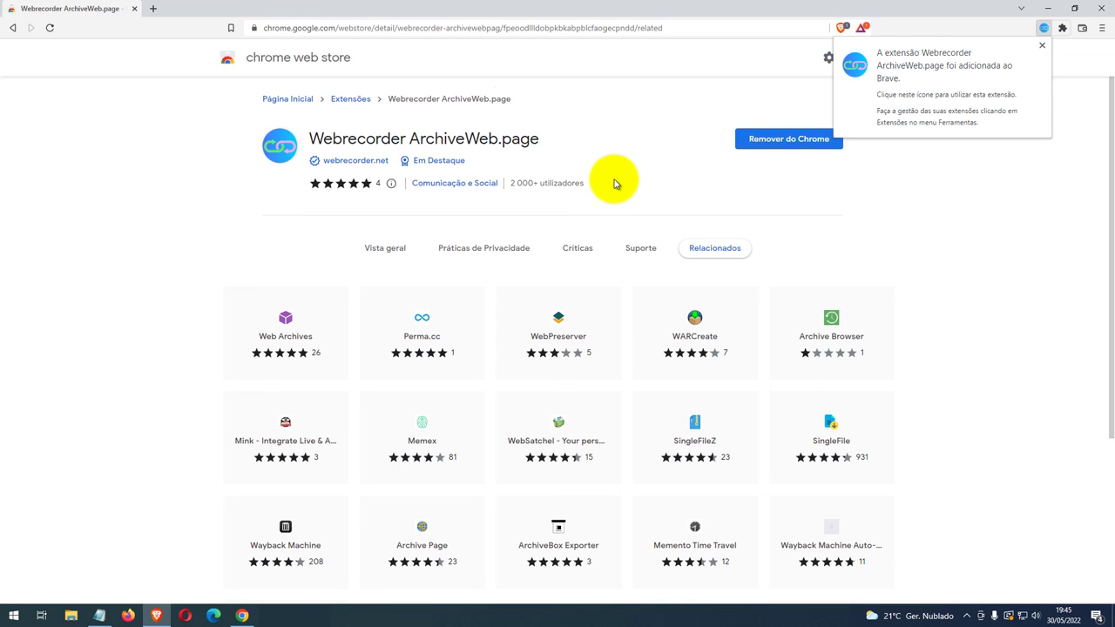
{"action": "left_click", "coordinate": [1042, 48]}
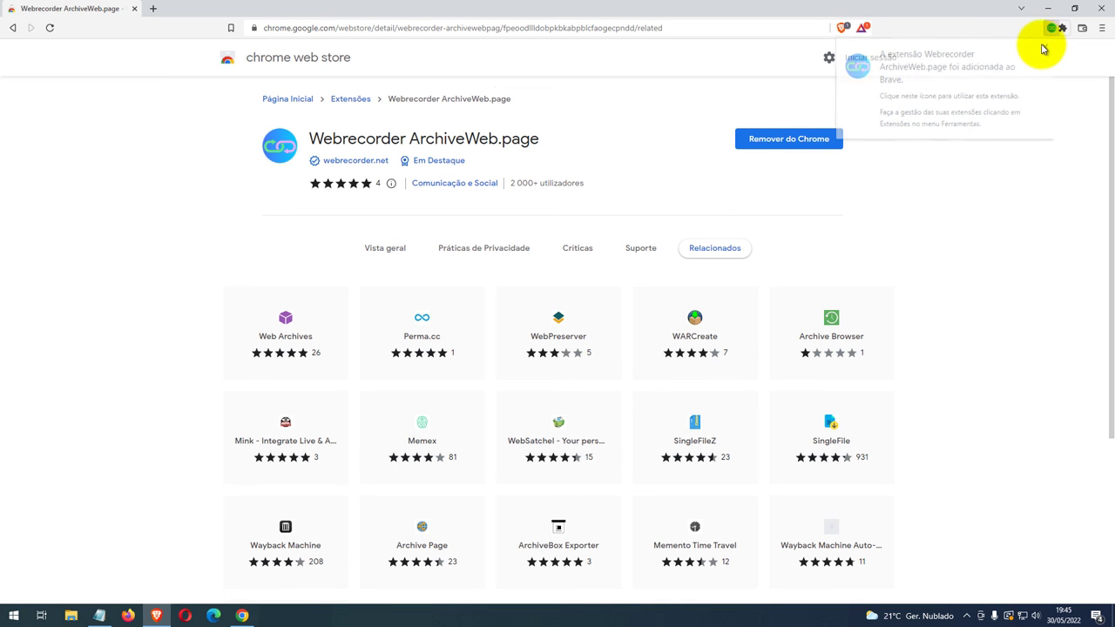
Pin the Webrecorder ArchiveWeb.page extension in Brave and open its recording controls.
{"action": "left_click", "coordinate": [1064, 30]}
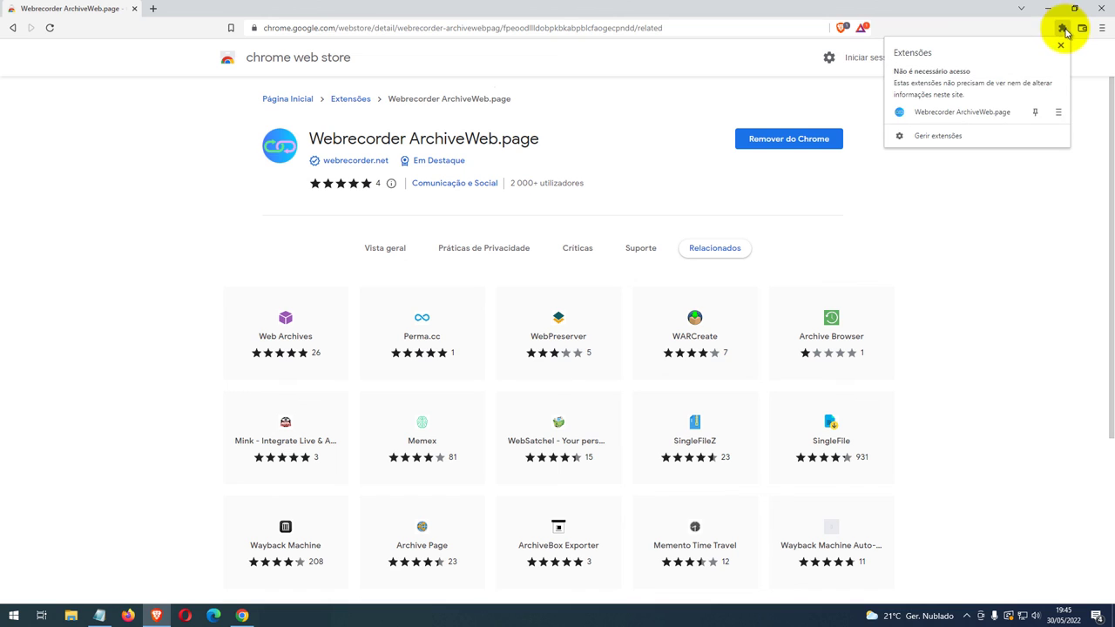
{"action": "left_click", "coordinate": [1037, 112]}
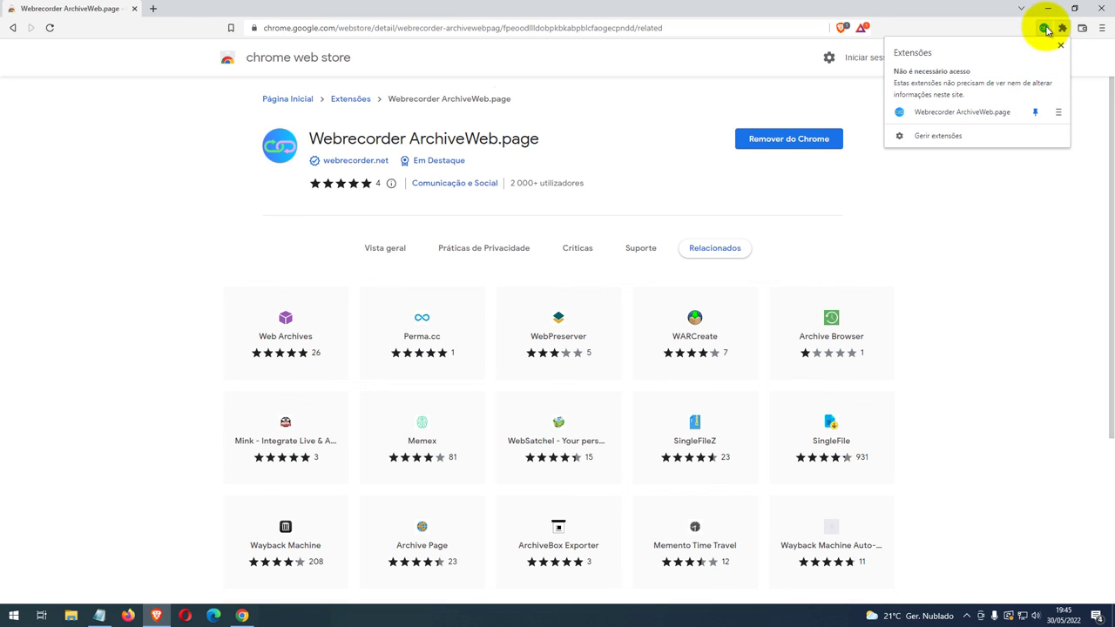
{"action": "left_click", "coordinate": [1045, 29]}
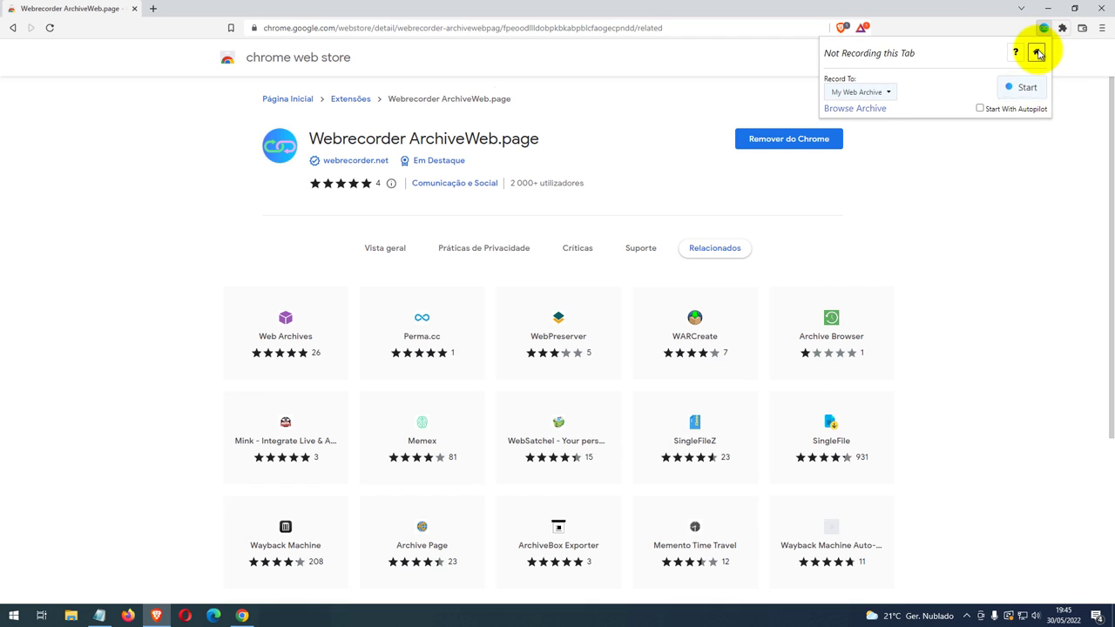